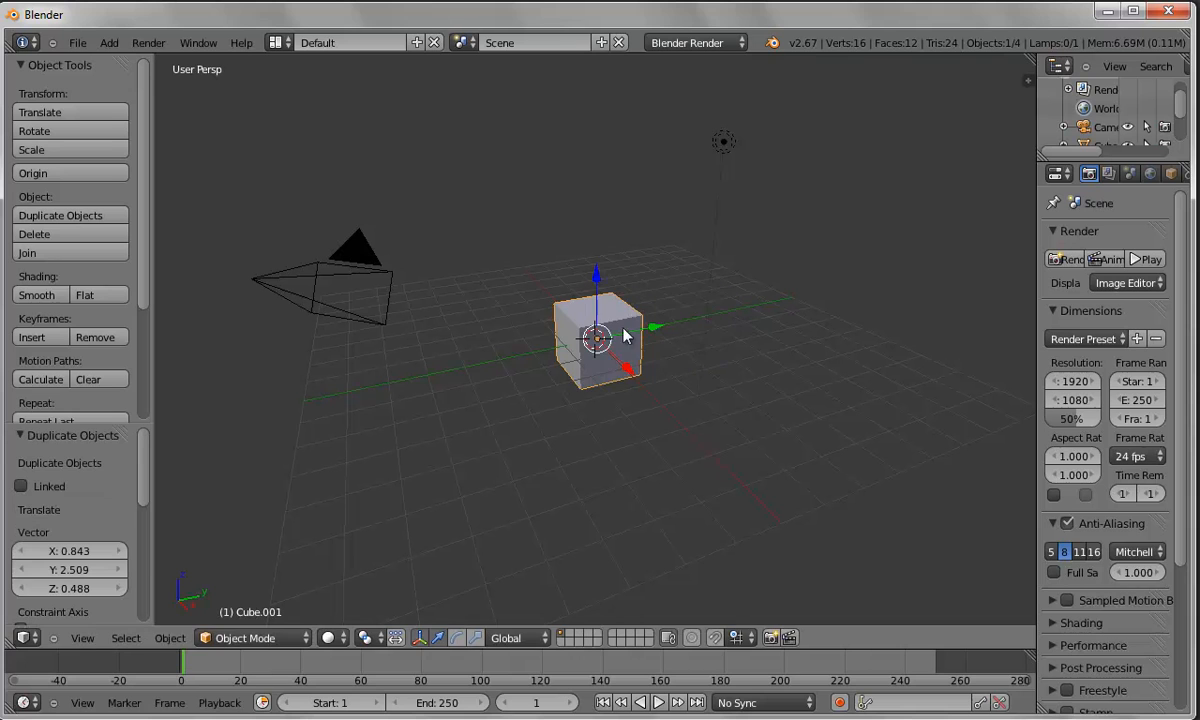
Move the duplicated cube about 3.1 units along the Y axis, beside the original.
key(shift+d)
key(y)
click(740, 312)
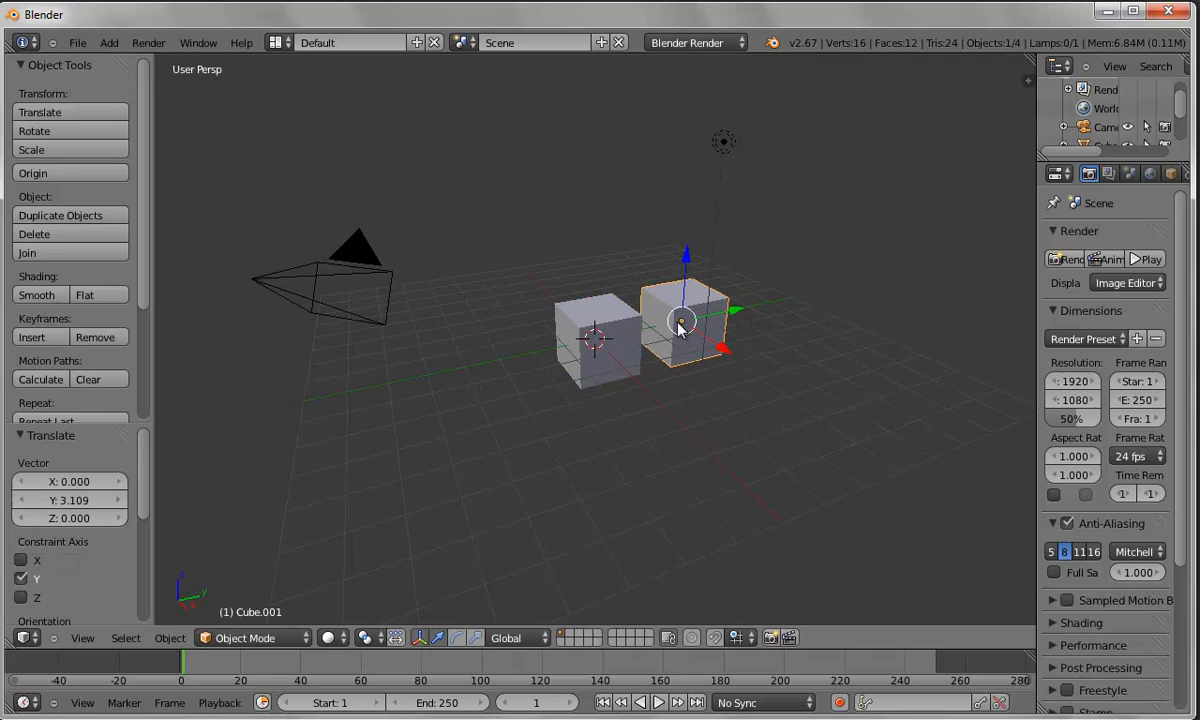
Duplicate both cubes together and move the copies about 6.24 units along the Y axis to extend the row.
shift+right_click(615, 335)
key(shift+d)
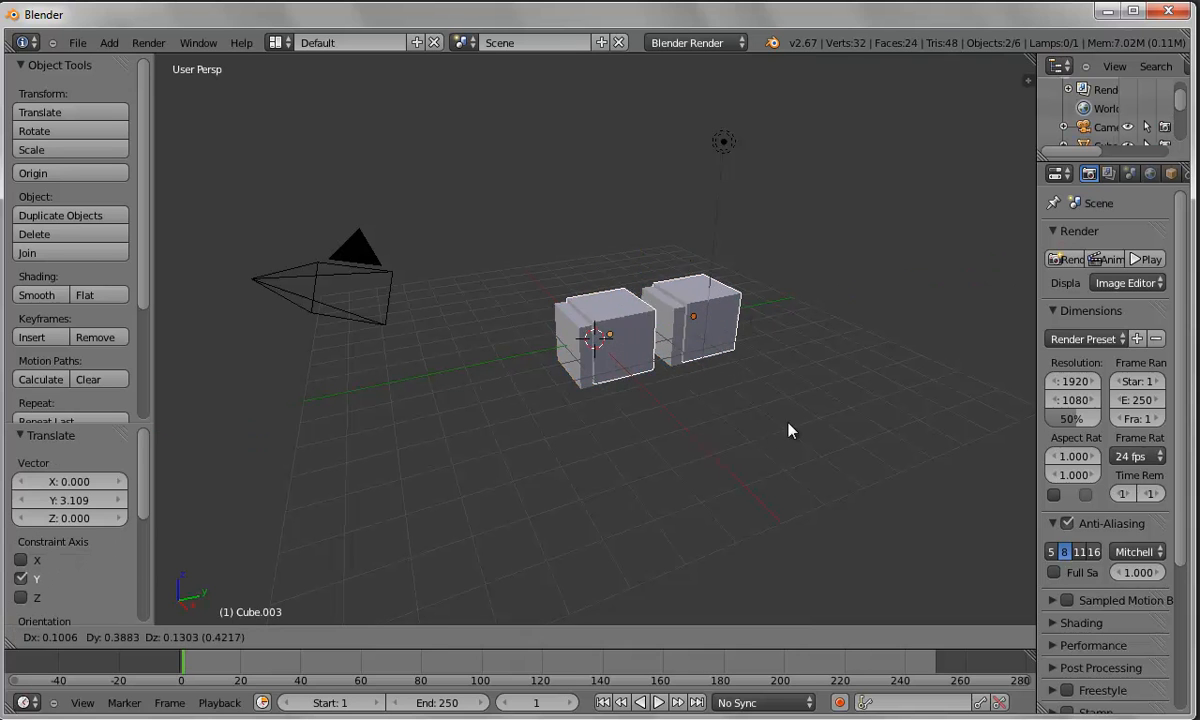
click(847, 423)
key(g)
key(y)
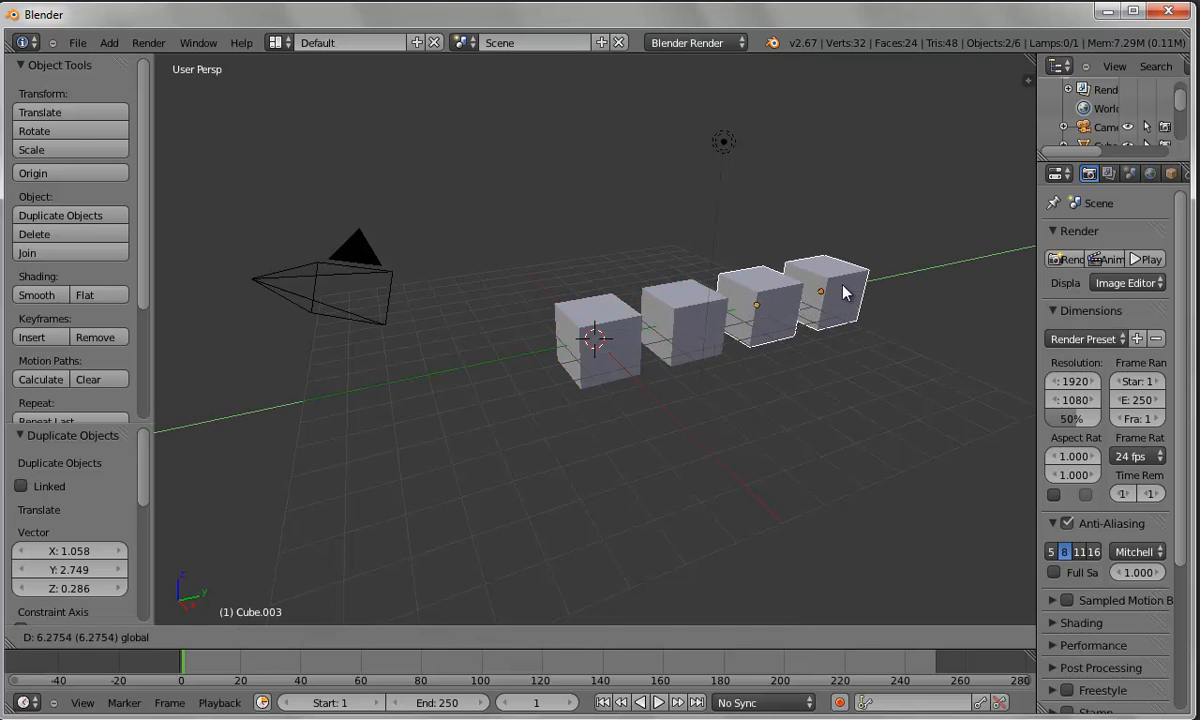
click(847, 289)
Duplicate the row of four cubes and move the copies about 12.4 units along the Y axis.
shift+right_click(690, 337)
shift+right_click(630, 355)
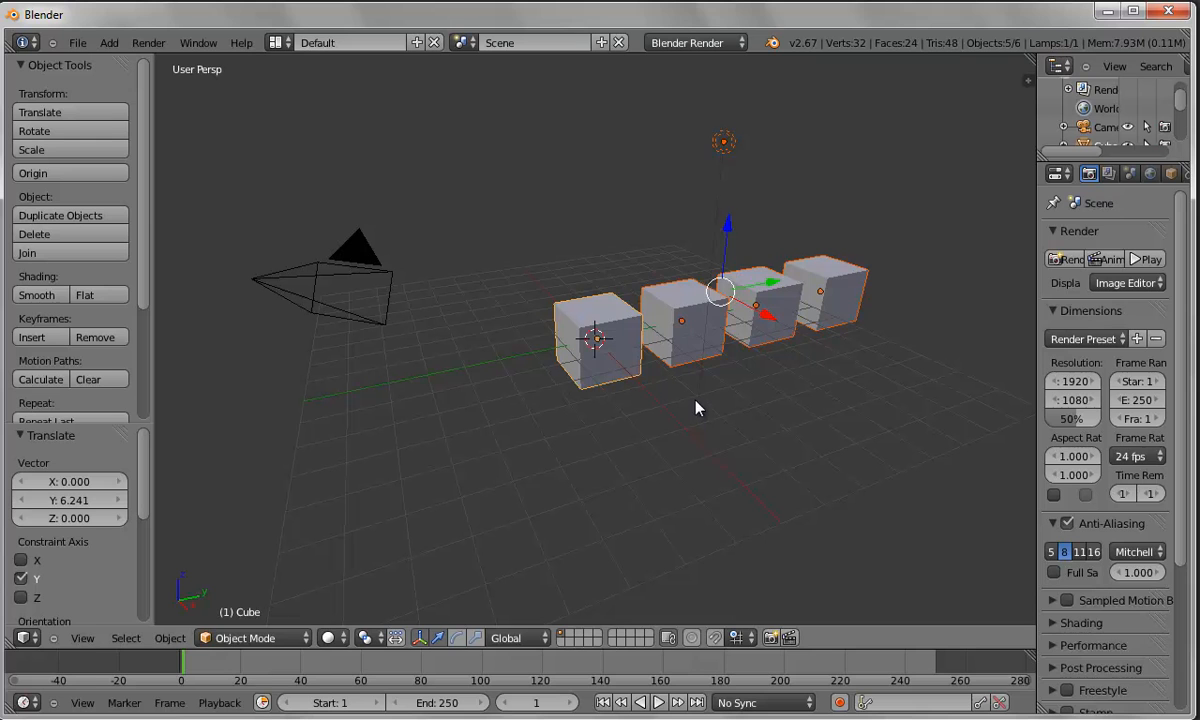
key(shift+d)
right_click(830, 305)
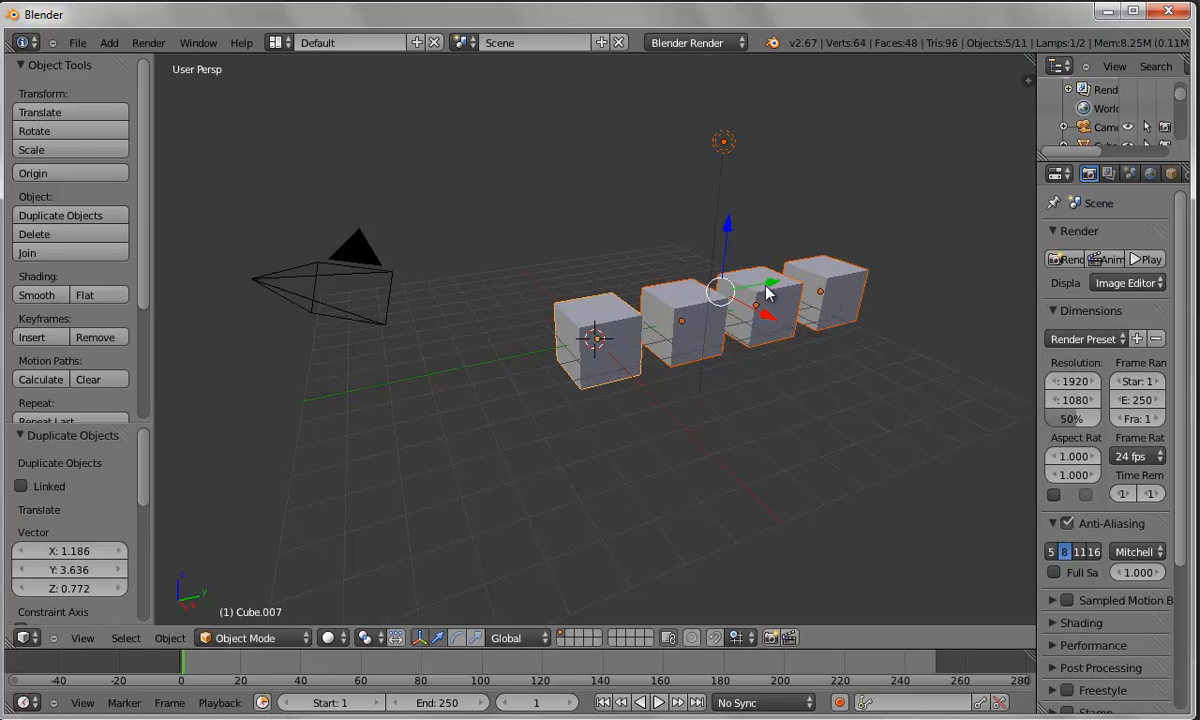
key(g)
key(y)
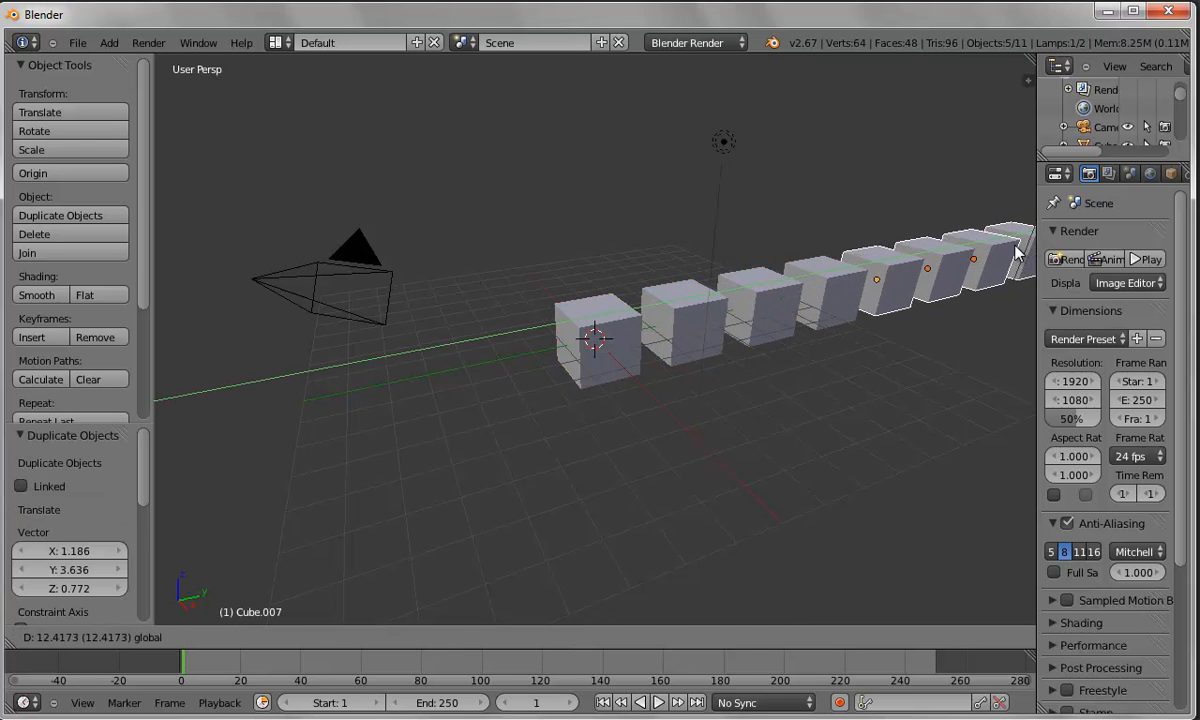
click(1018, 254)
Delete the extra lamp that was duplicated along with the cubes.
middle_drag(591, 416, 716, 372)
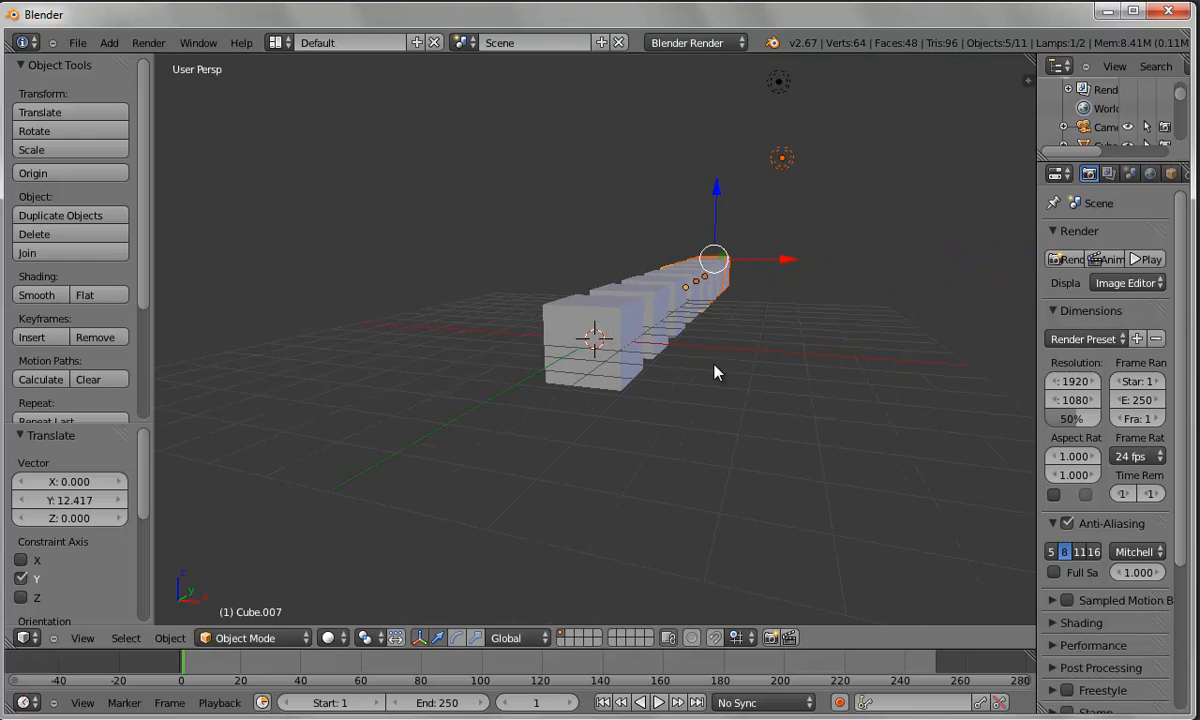
right_click(782, 157)
key(g)
click(798, 178)
key(x)
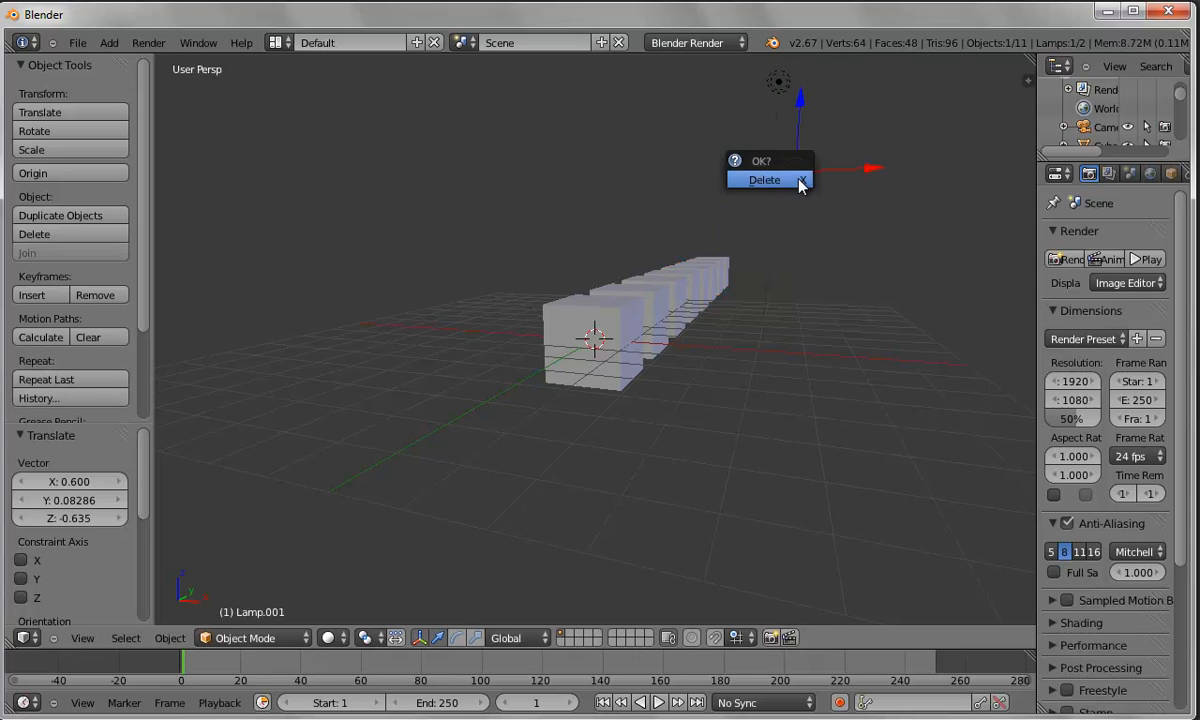
click(797, 181)
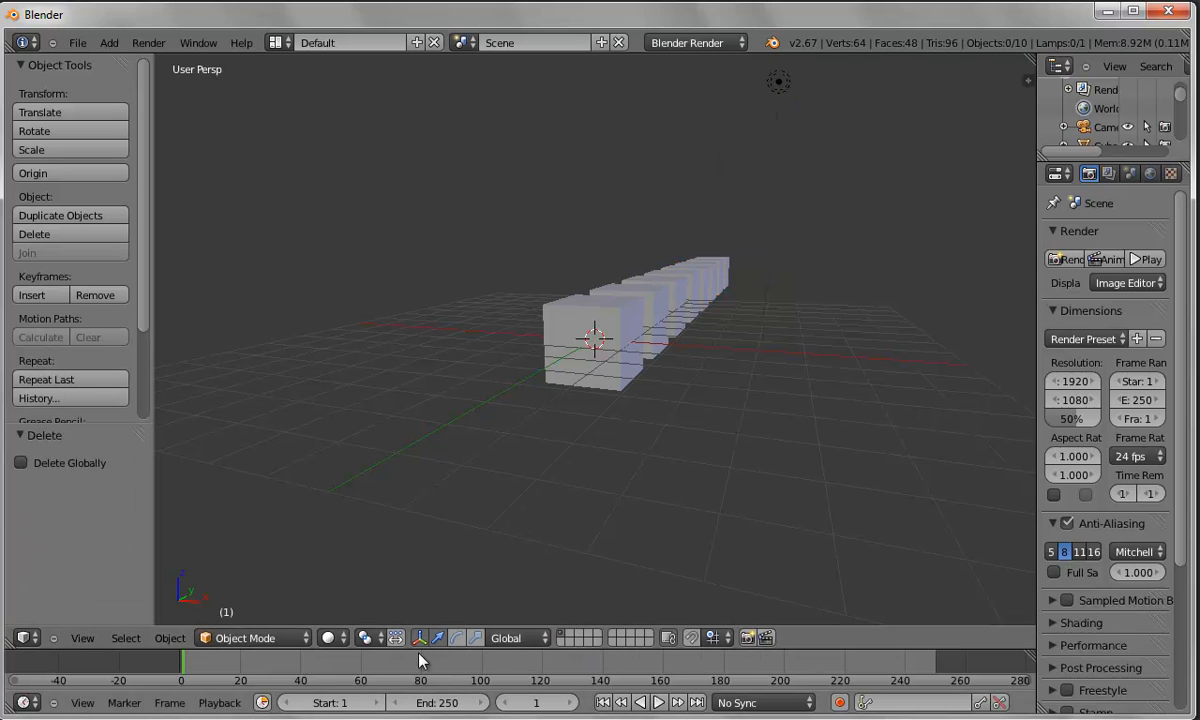
Render the image from the original camera position and return to the 3D view.
click(166, 45)
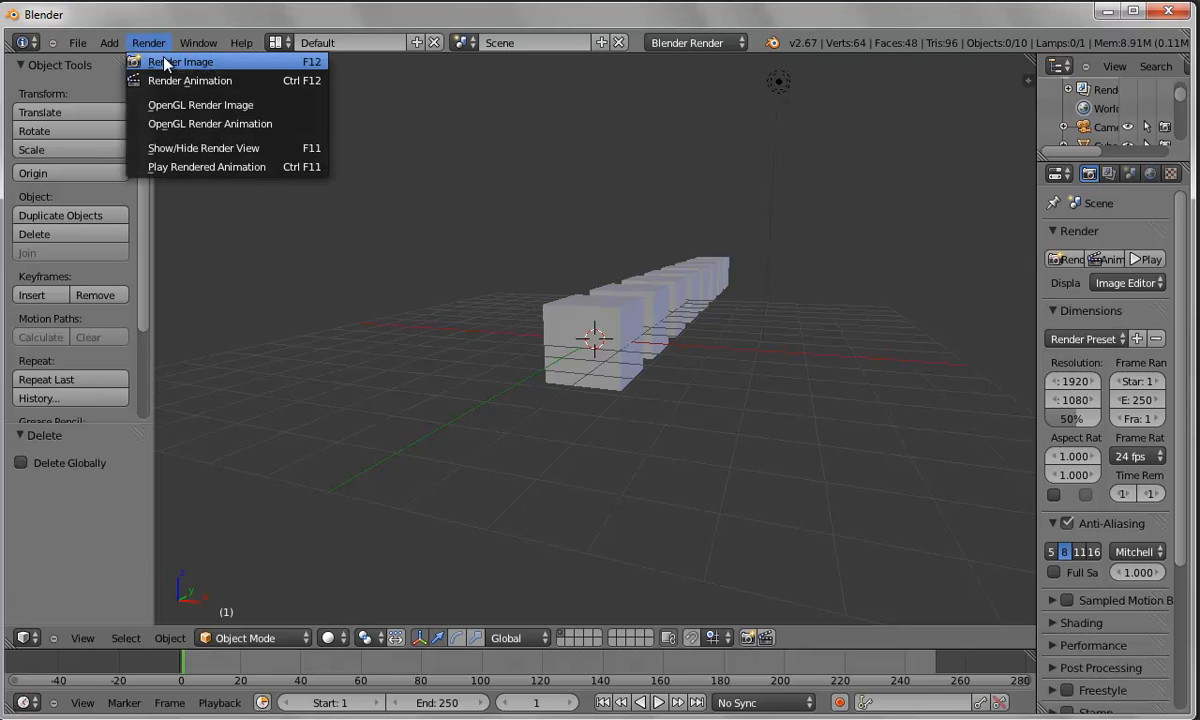
click(165, 63)
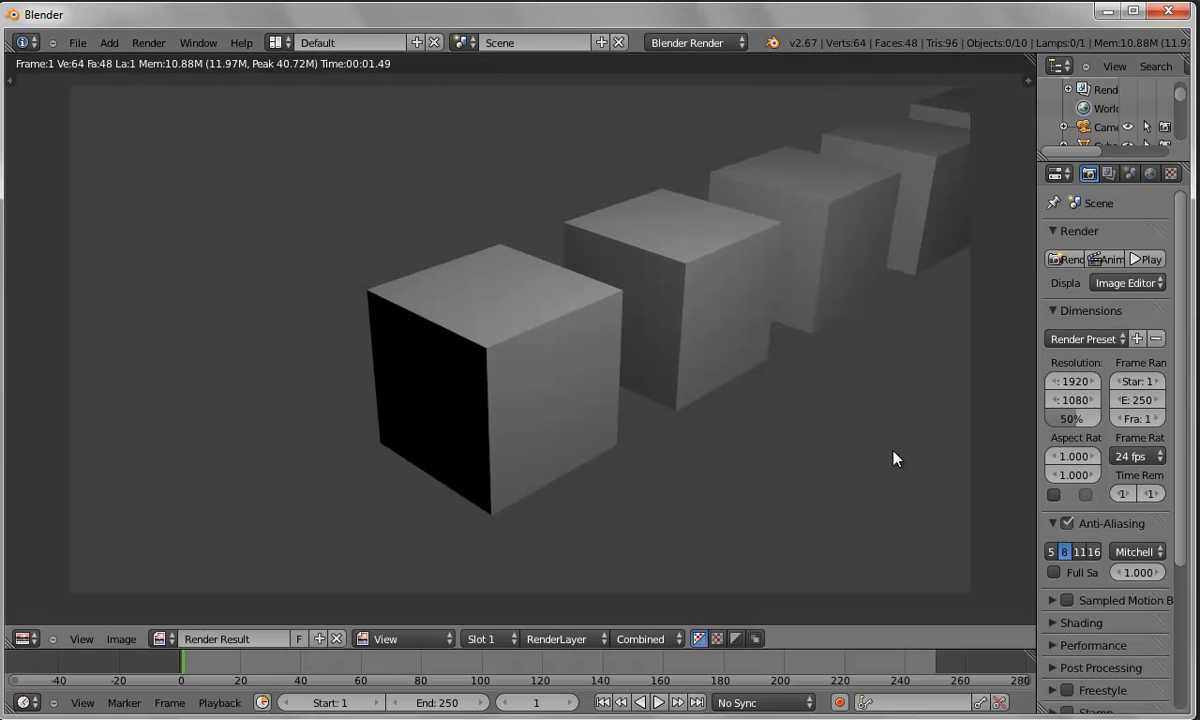
key(Escape)
Align the camera to the current view along the row of cubes and render the image to check the framing.
middle_drag(699, 434, 704, 432)
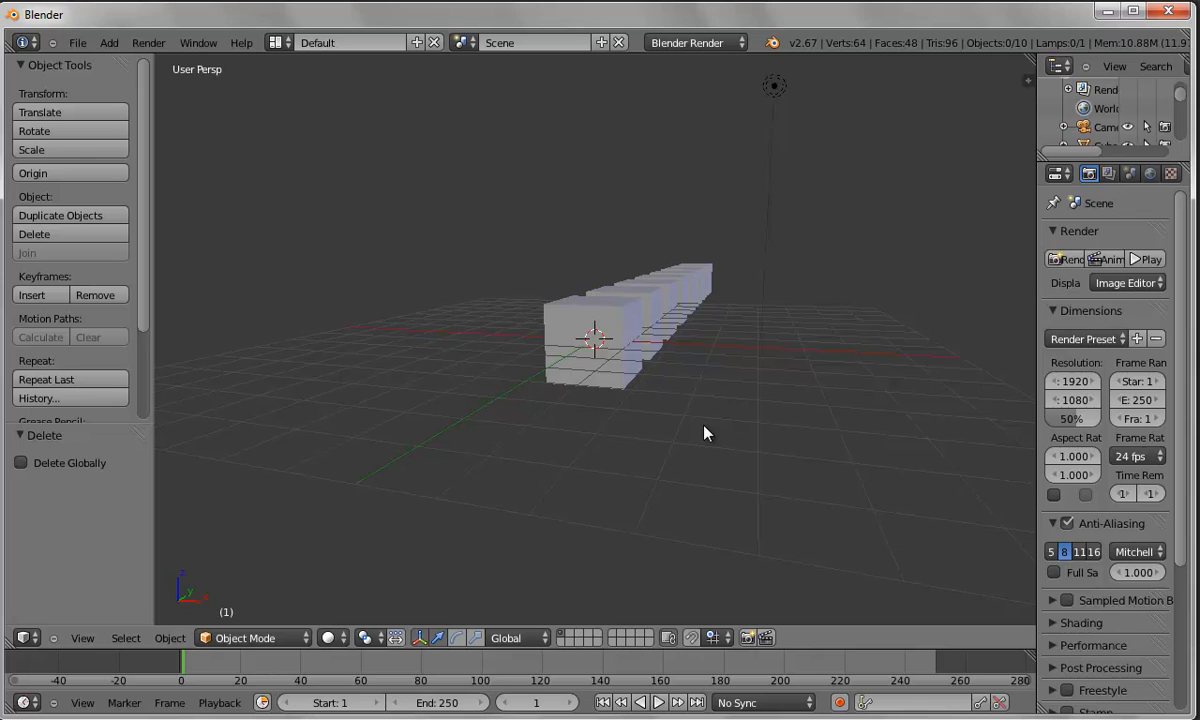
key(ctrl+alt+KP_0)
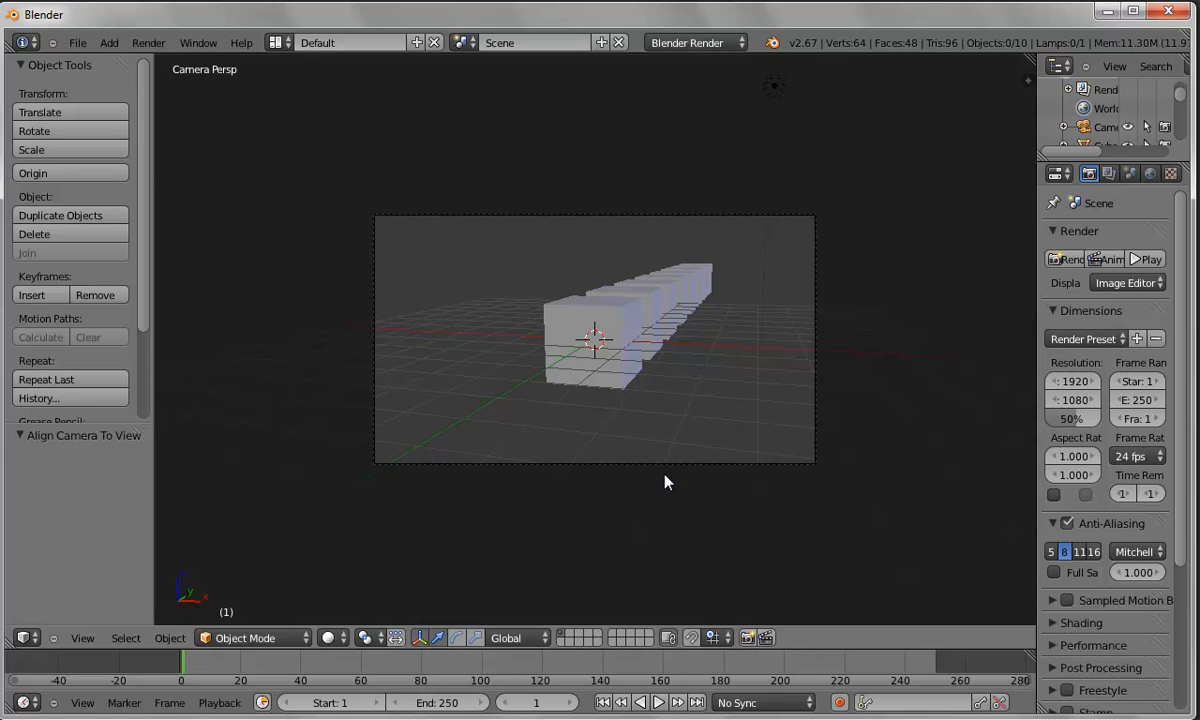
click(148, 42)
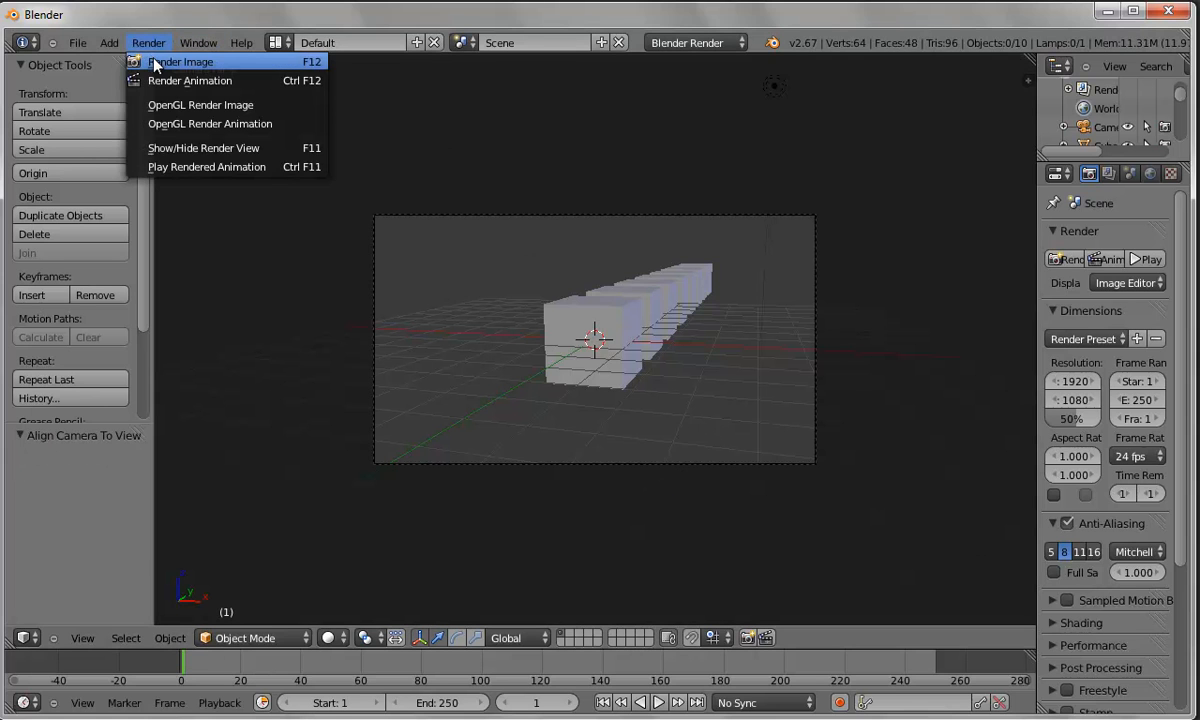
click(160, 62)
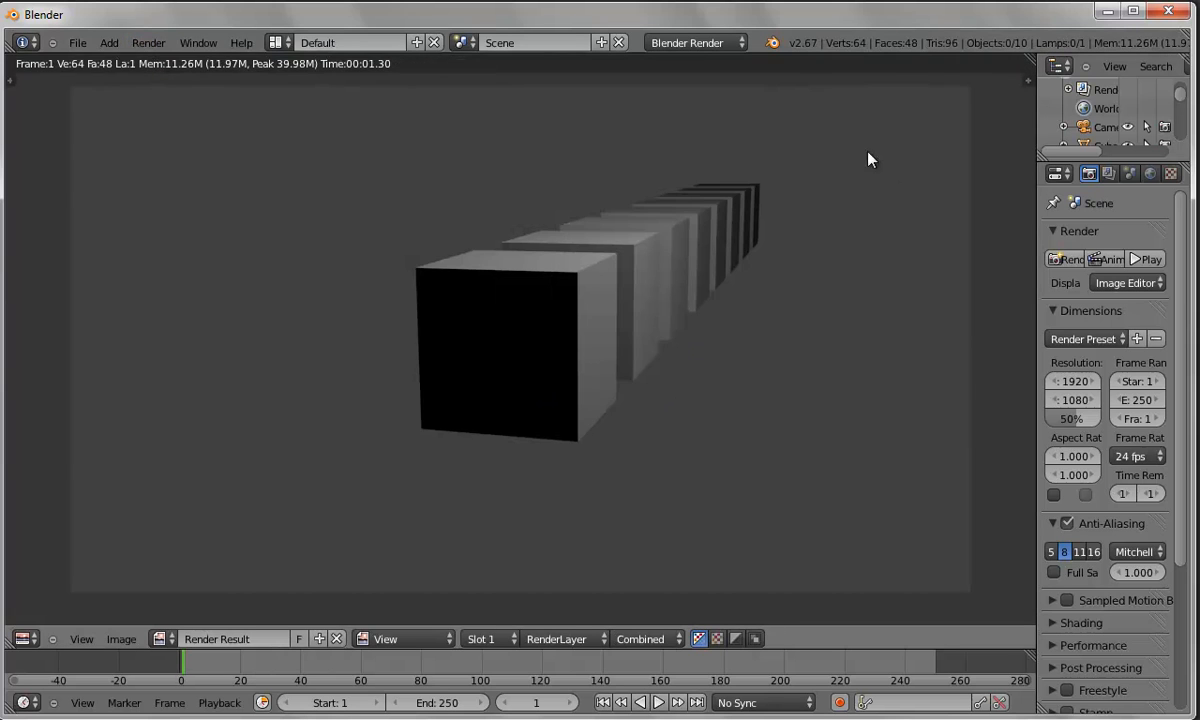
key(Escape)
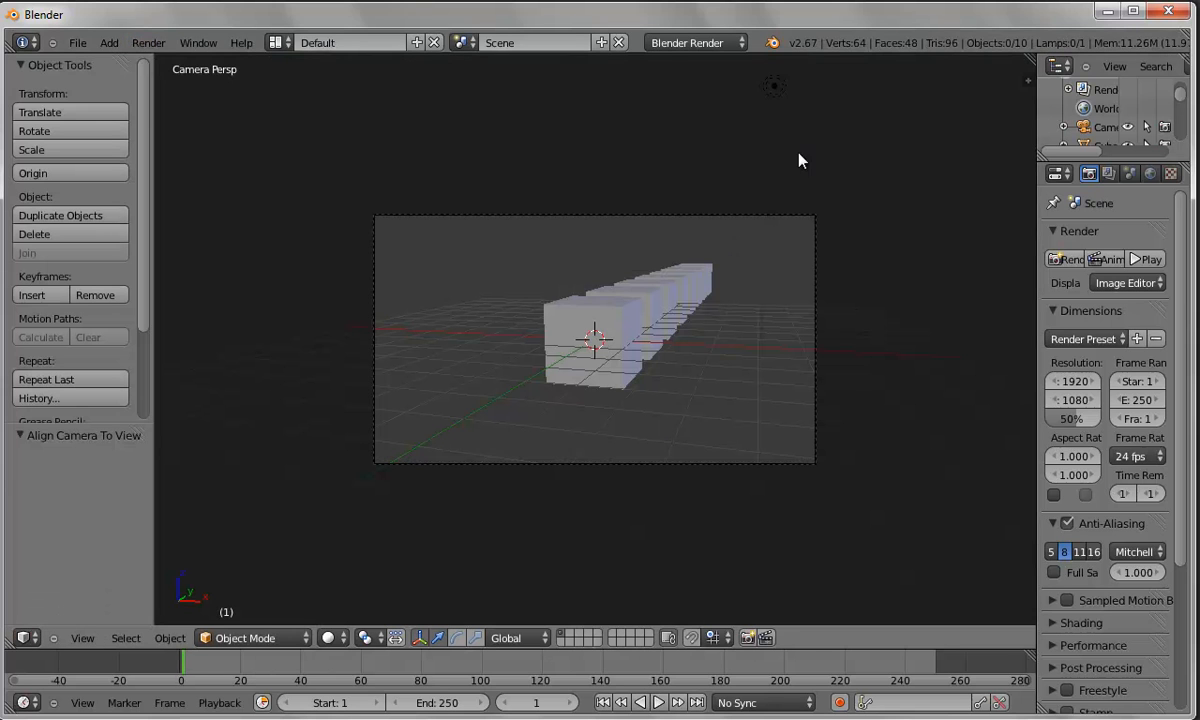
Change the remaining lamp's type to Sun.
right_click(777, 88)
key(KP_7)
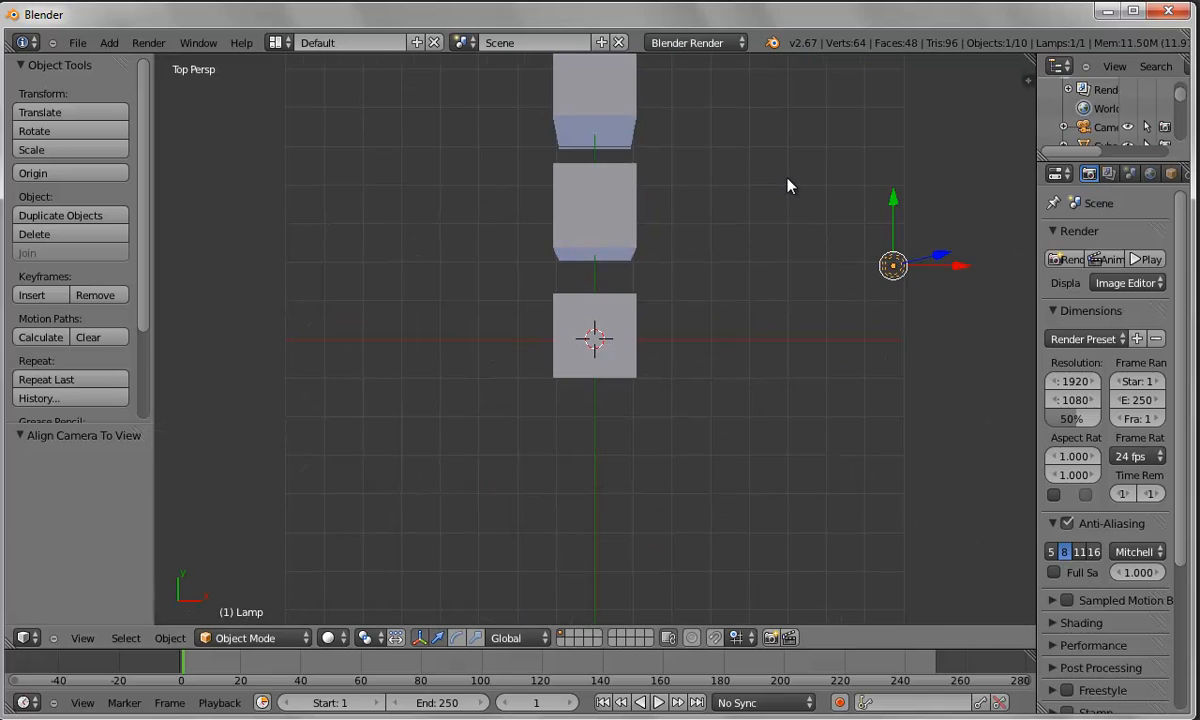
scroll(797, 290, down, 6)
scroll(730, 420, up, 1)
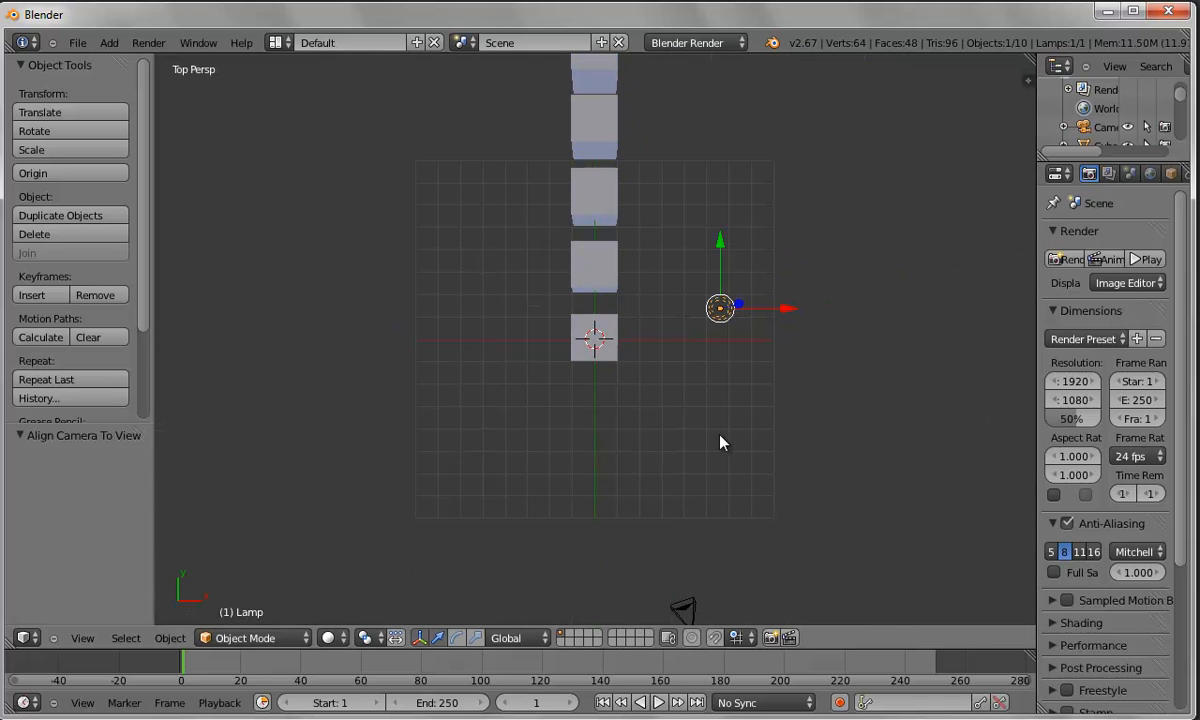
drag(1034, 271, 915, 265)
click(1090, 173)
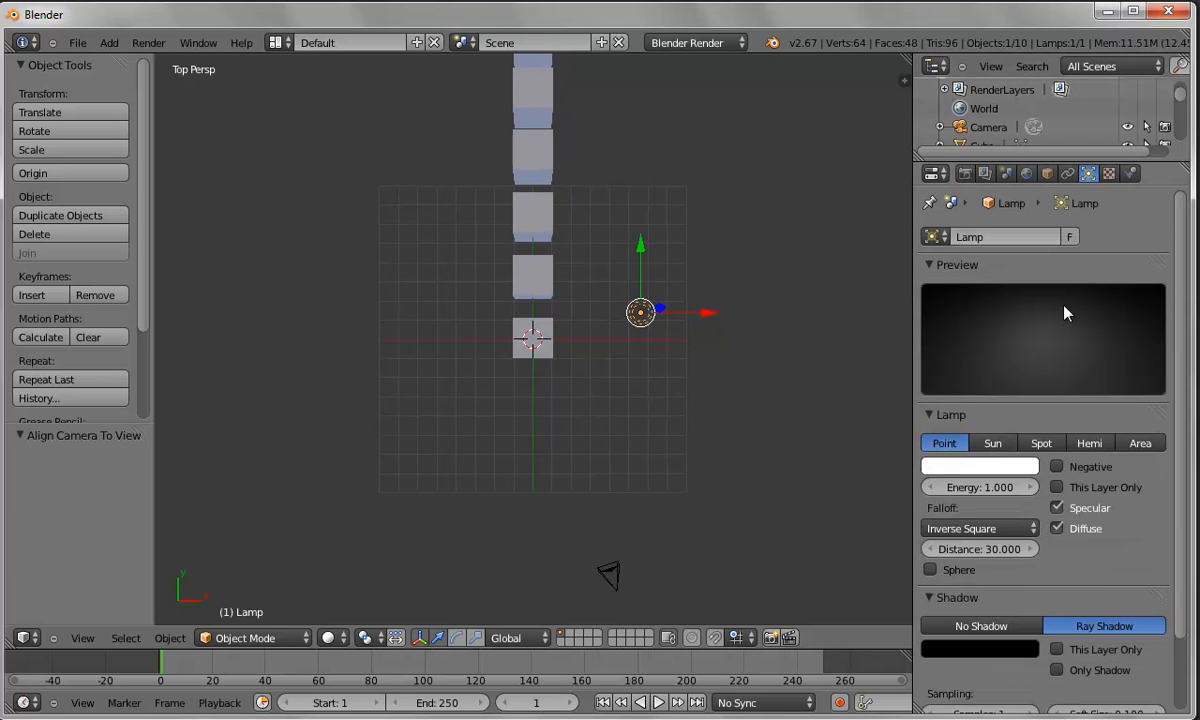
click(993, 443)
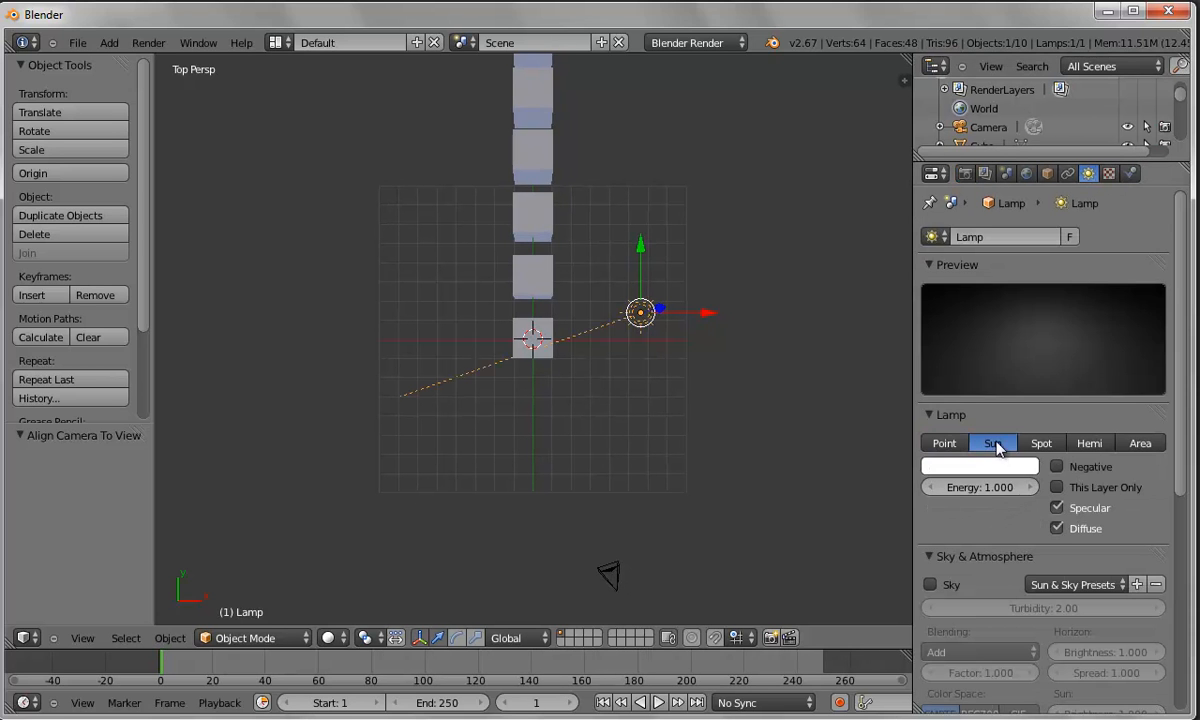
Rotate the sun lamp about 180° in top view and render the image from the camera.
click(458, 637)
drag(680, 241, 587, 433)
key(KP_0)
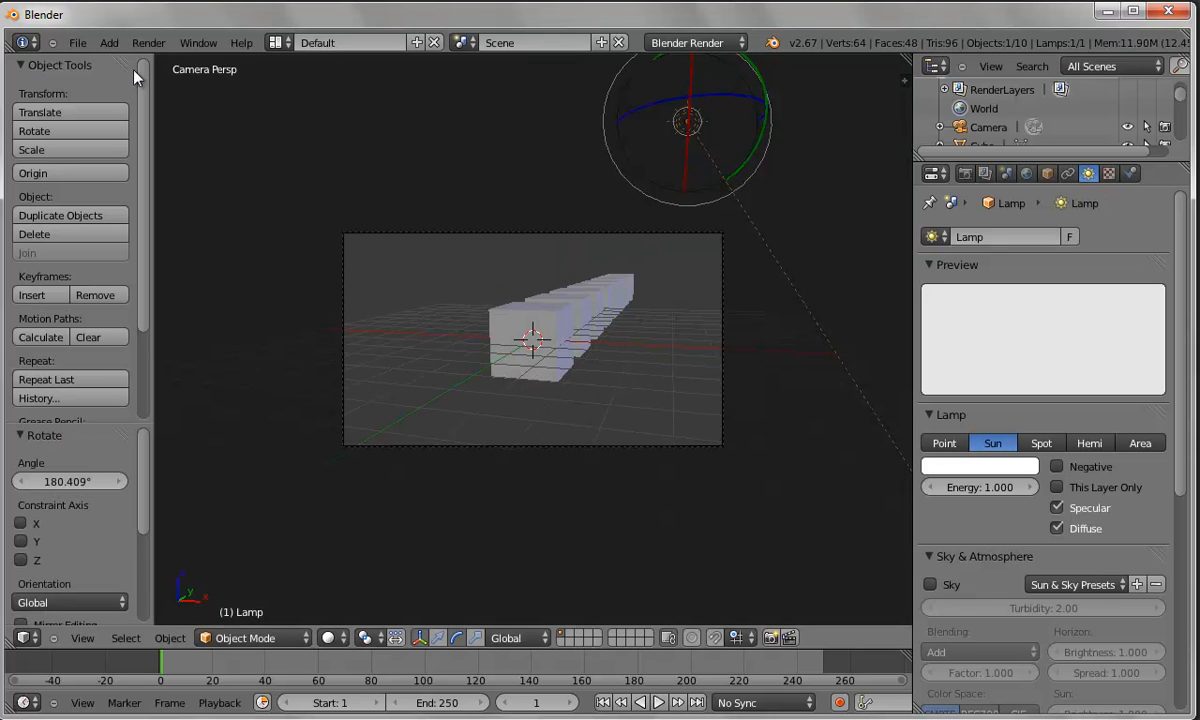
click(148, 43)
click(150, 61)
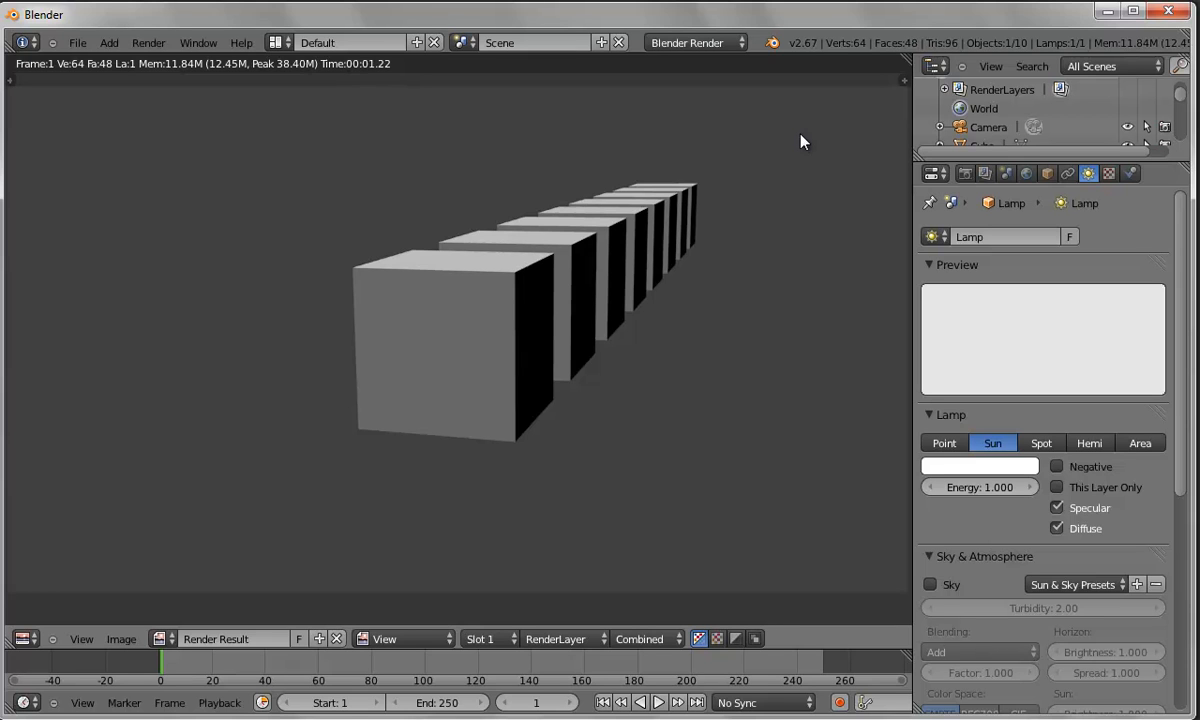
Enable Mist in the world settings and render the image again.
click(1026, 173)
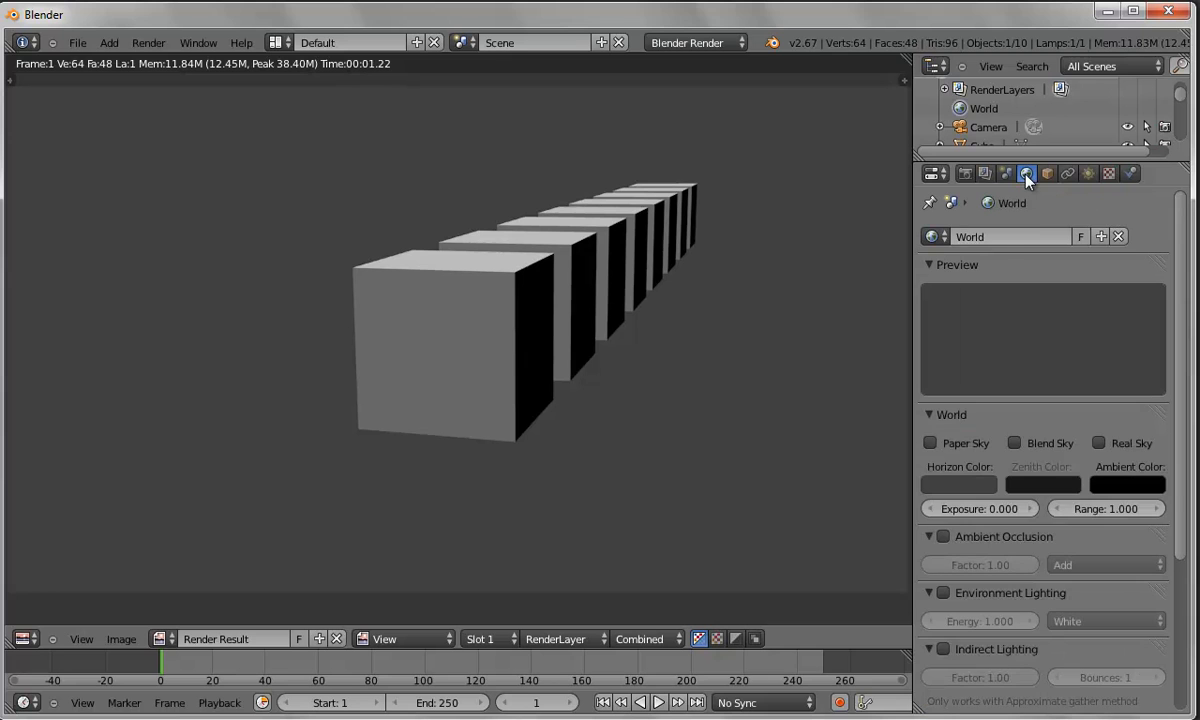
scroll(1005, 595, down, 5)
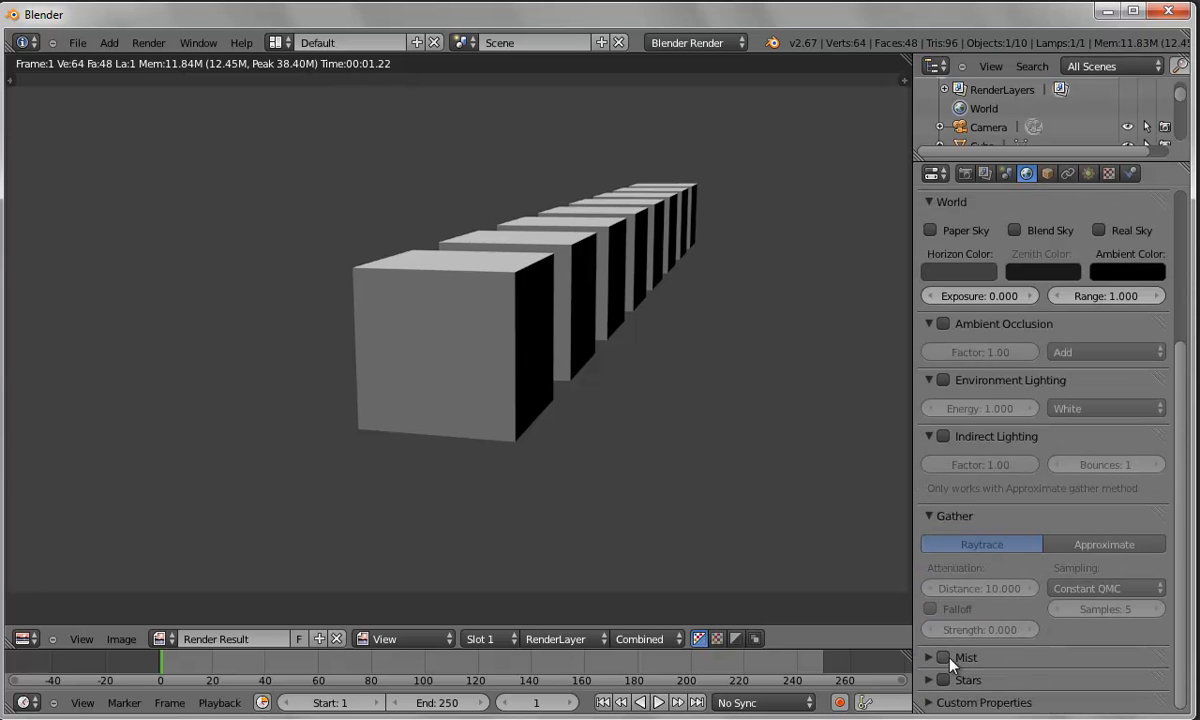
click(943, 658)
key(Escape)
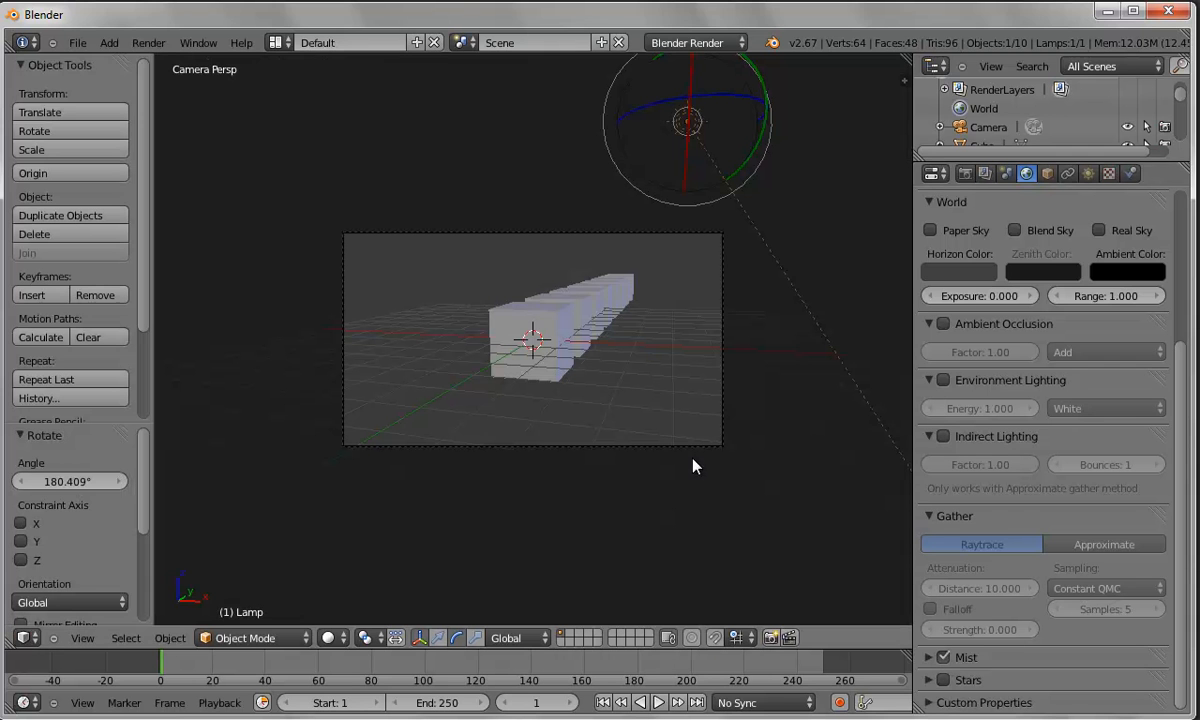
click(150, 42)
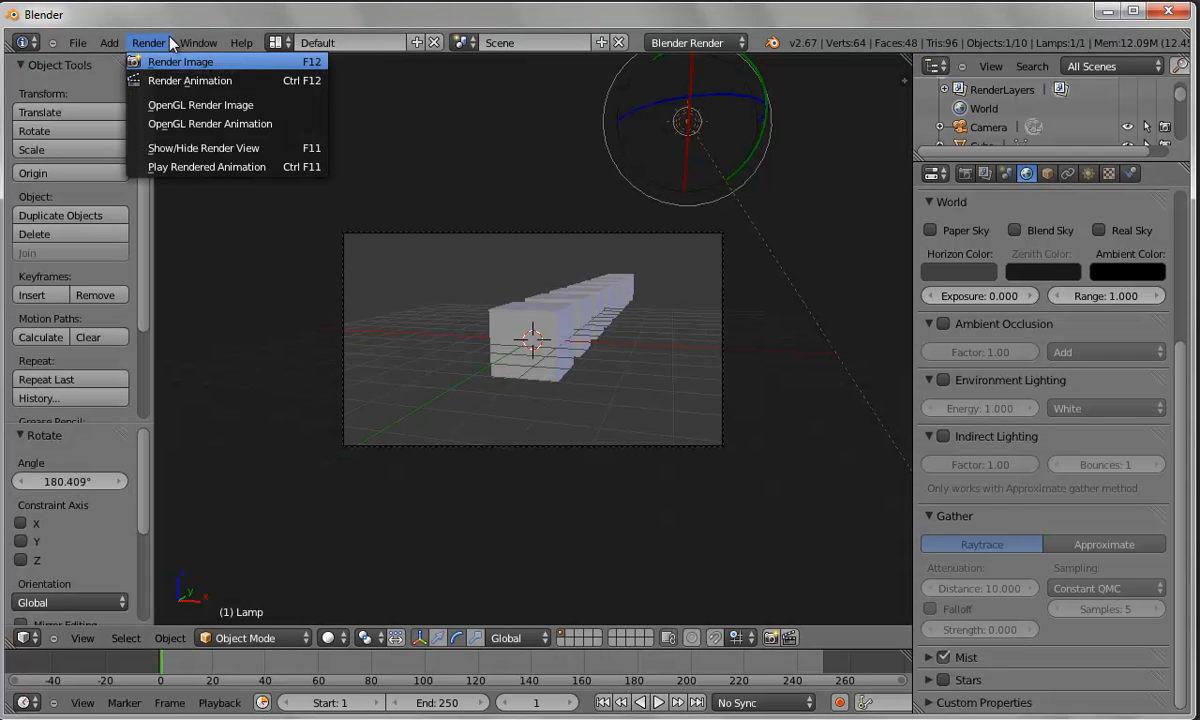
click(172, 62)
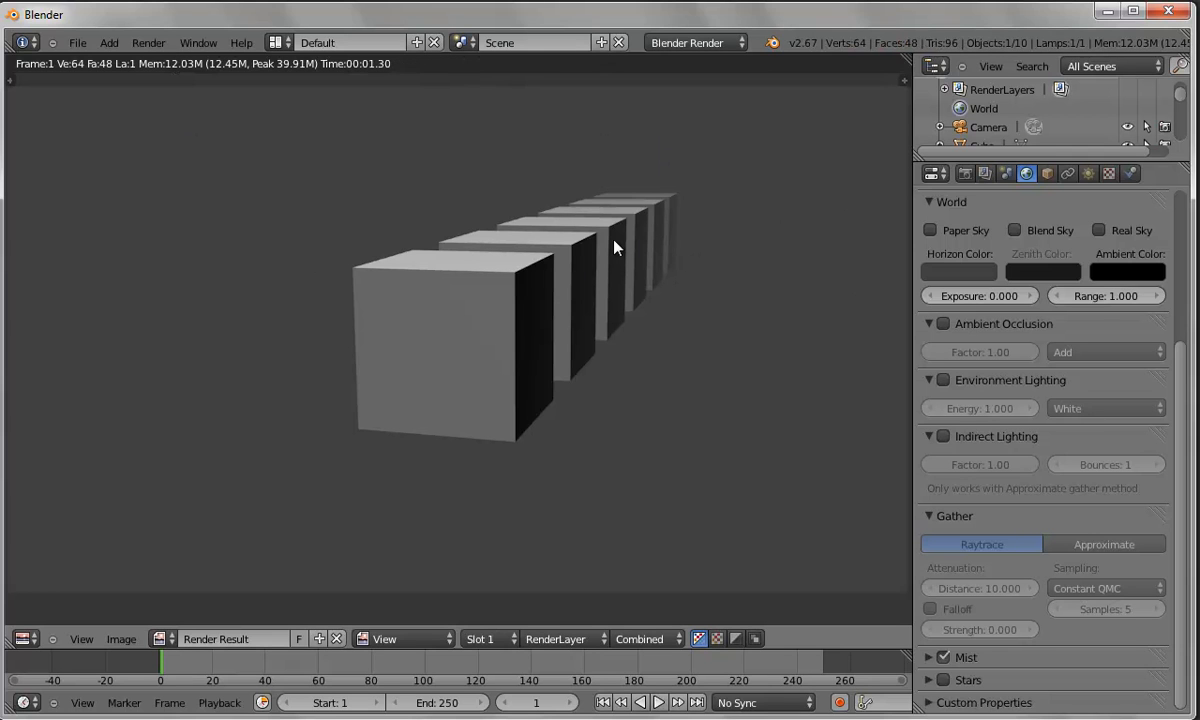
Set the world's horizon colour to a saturated dark blue with hue 0.667 and render the image.
click(957, 276)
click(1023, 345)
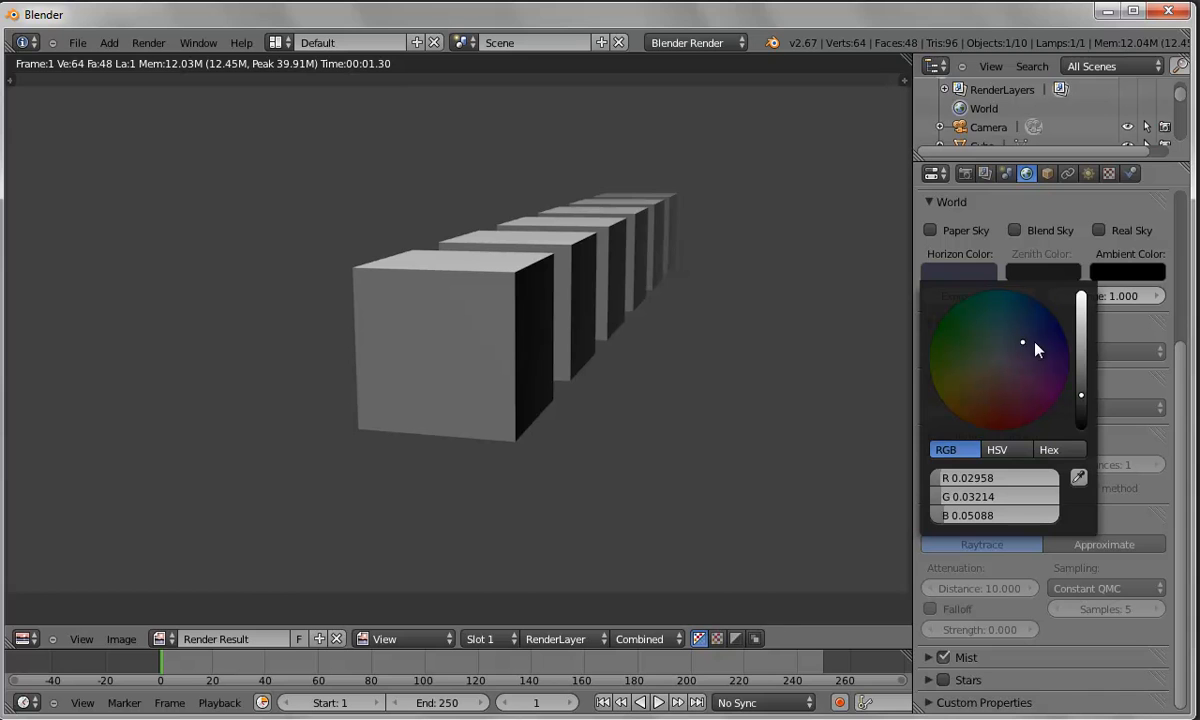
click(1000, 451)
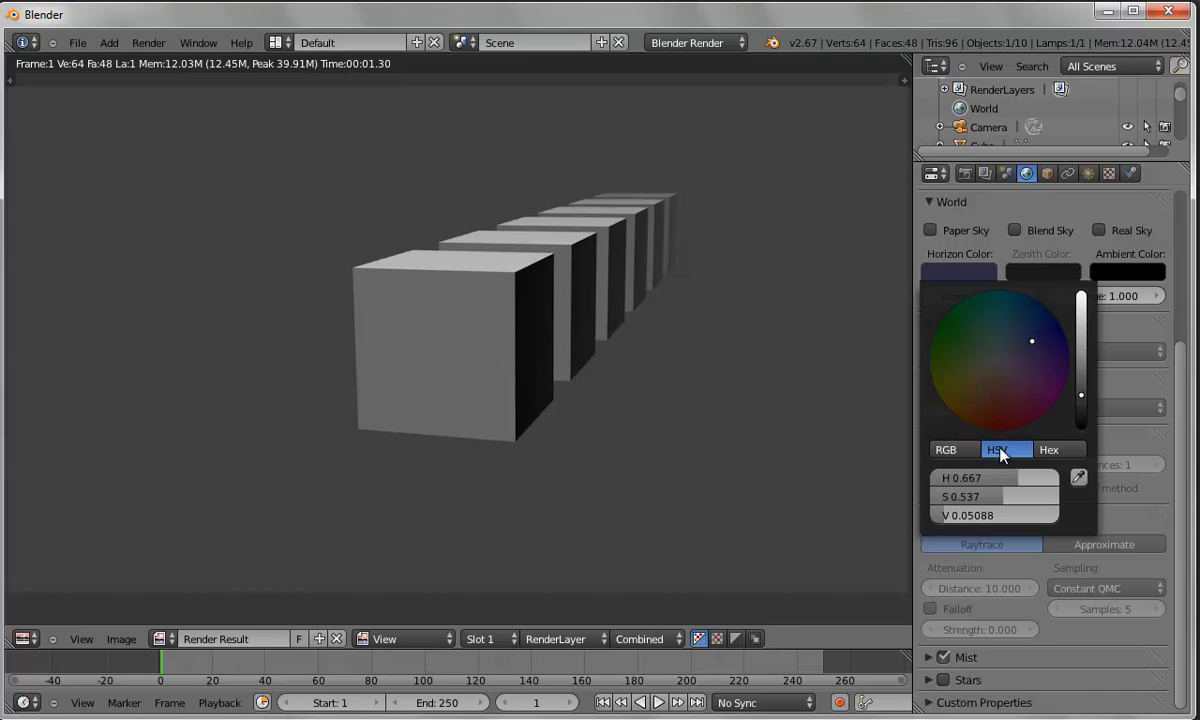
drag(1004, 497, 1033, 496)
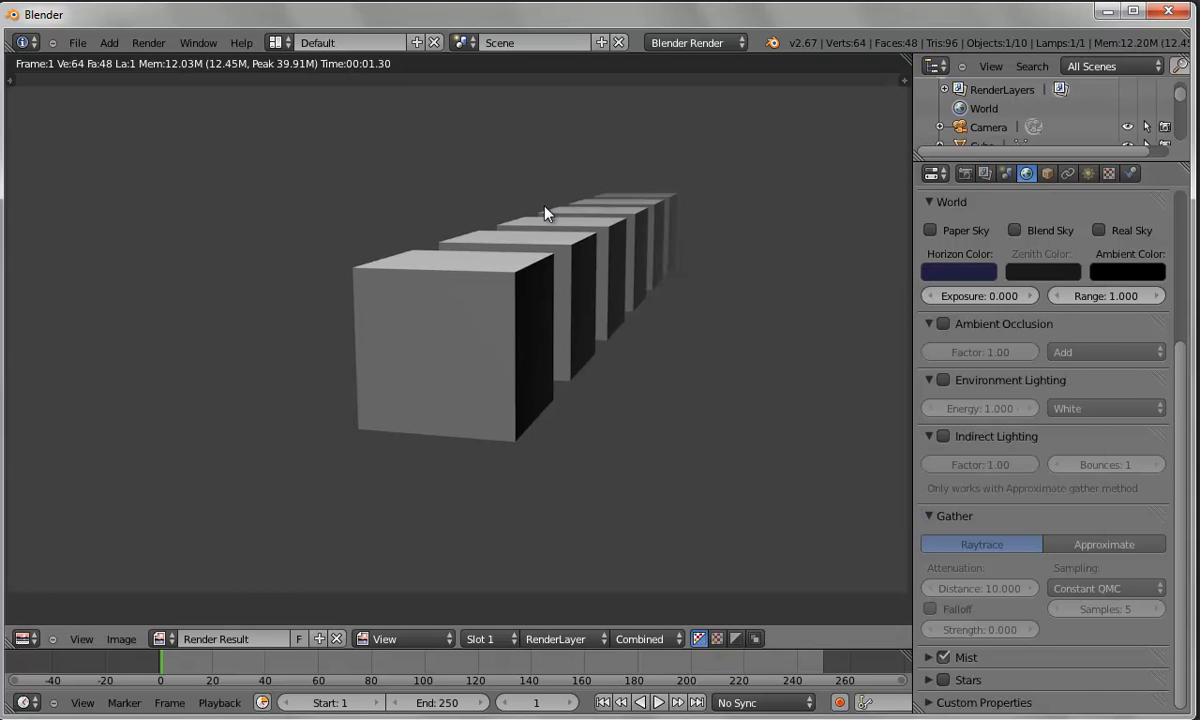
click(148, 42)
click(150, 57)
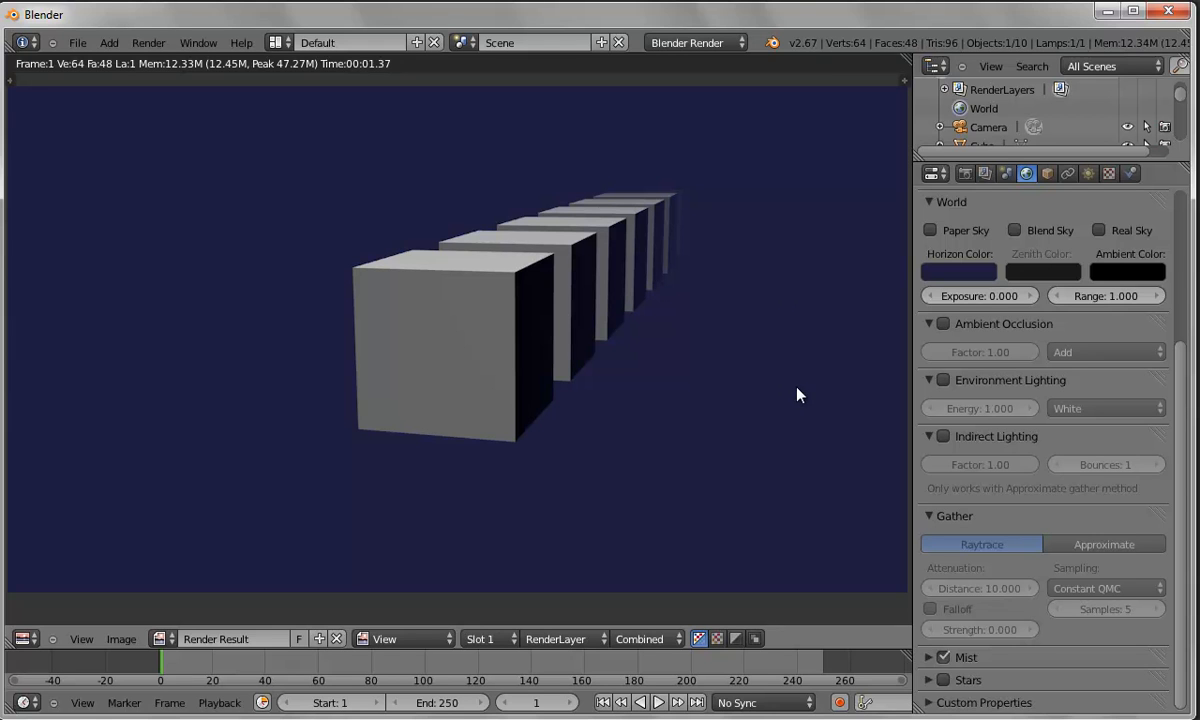
key(Escape)
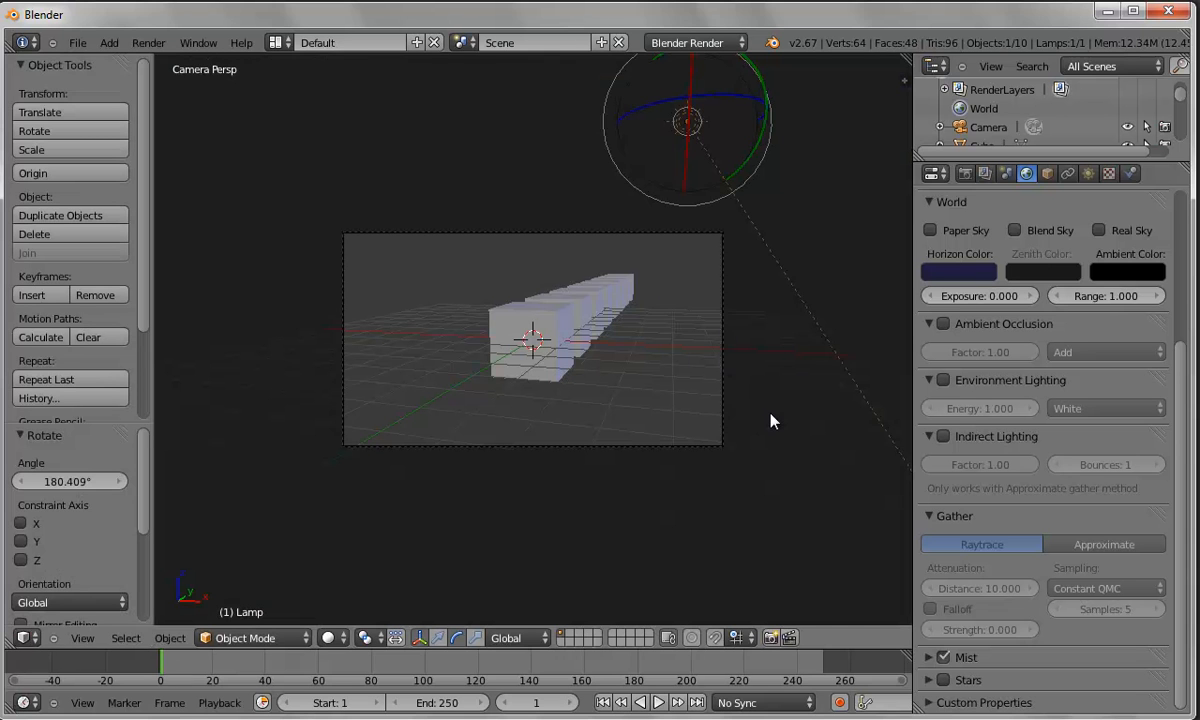
Set the 3D viewport's material mode to GLSL in its display settings.
key(n)
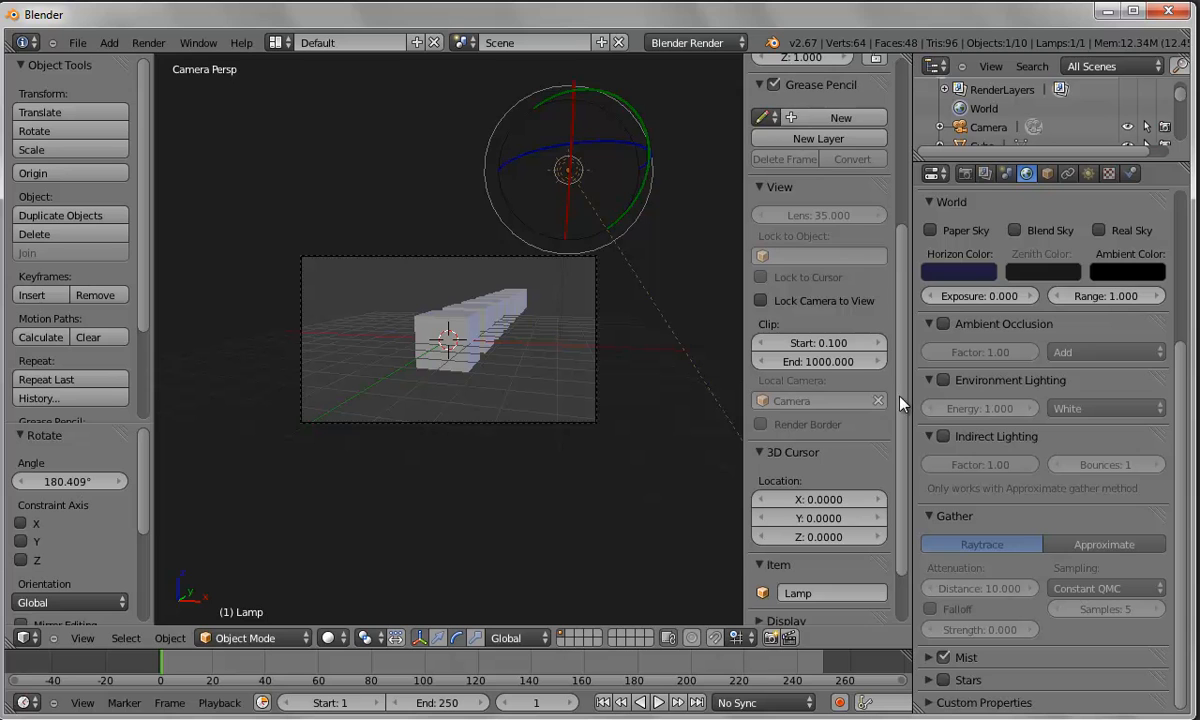
scroll(880, 460, down, 2)
click(758, 548)
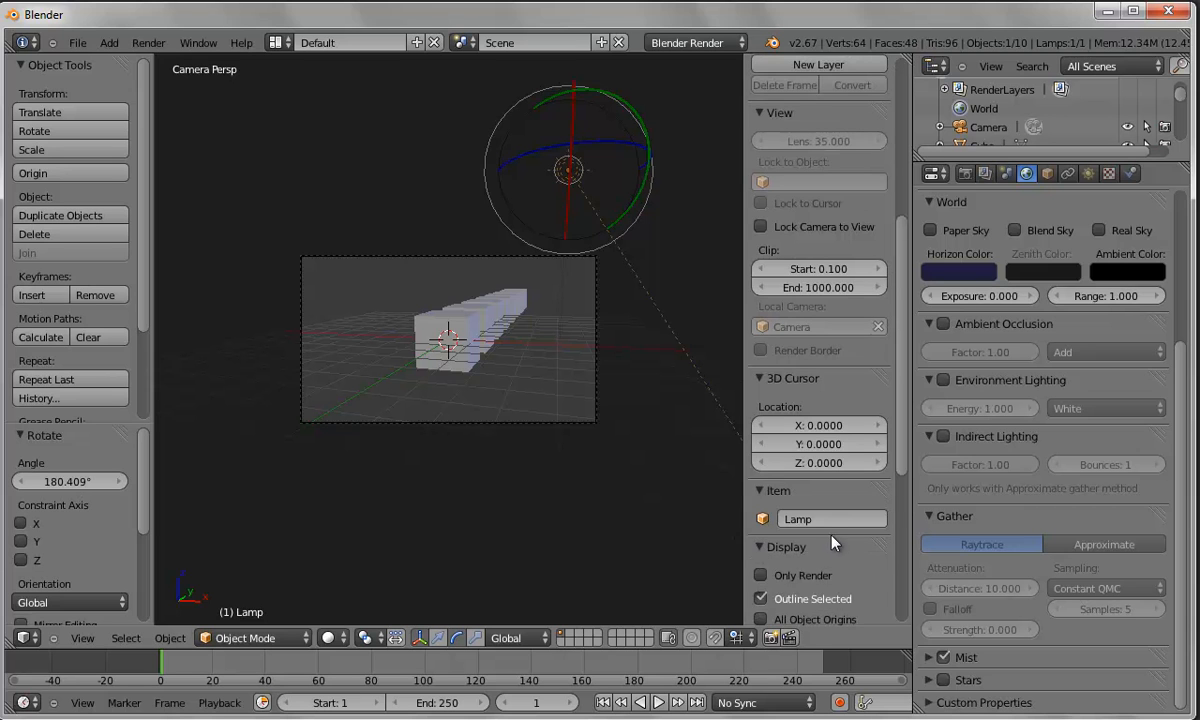
scroll(779, 502, down, 8)
click(826, 446)
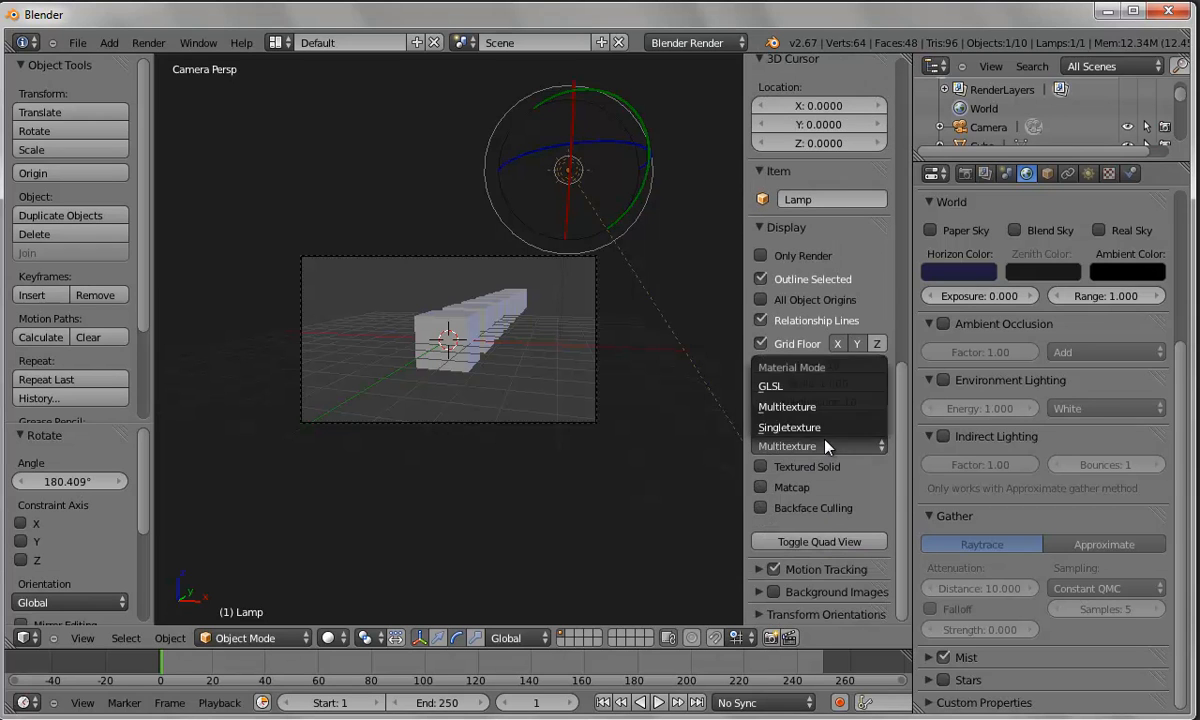
click(795, 387)
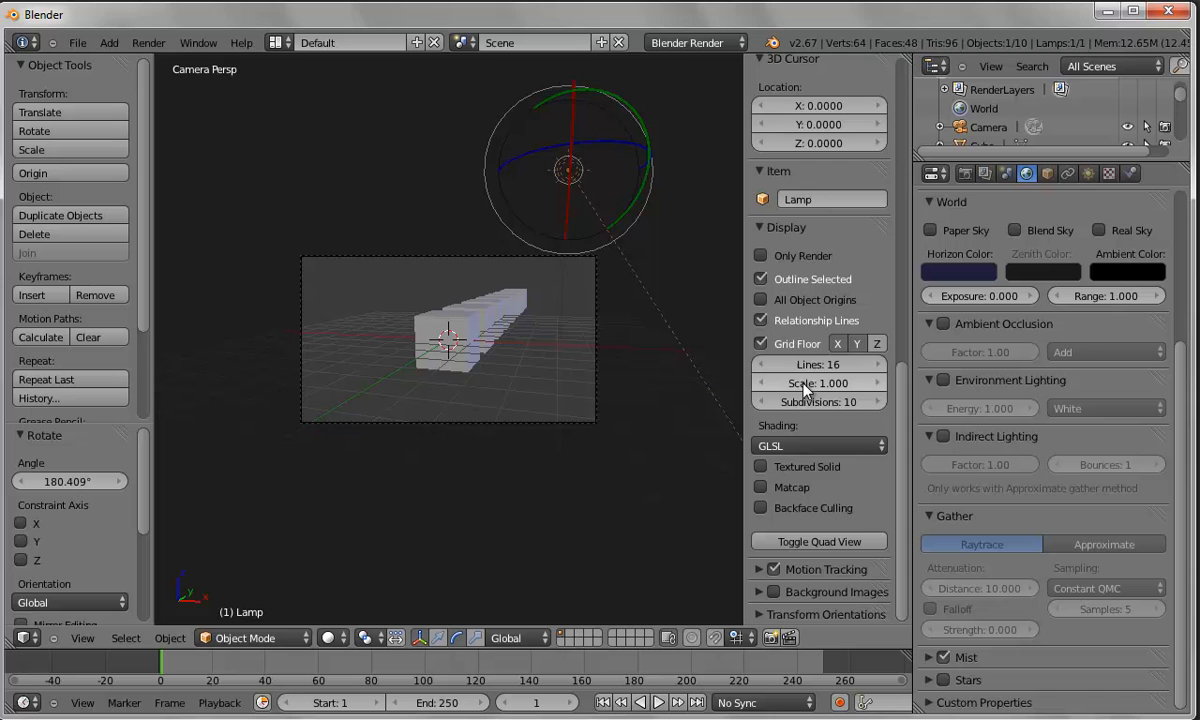
Switch the viewport shading to Texture and fit the camera frame to the viewport.
click(331, 637)
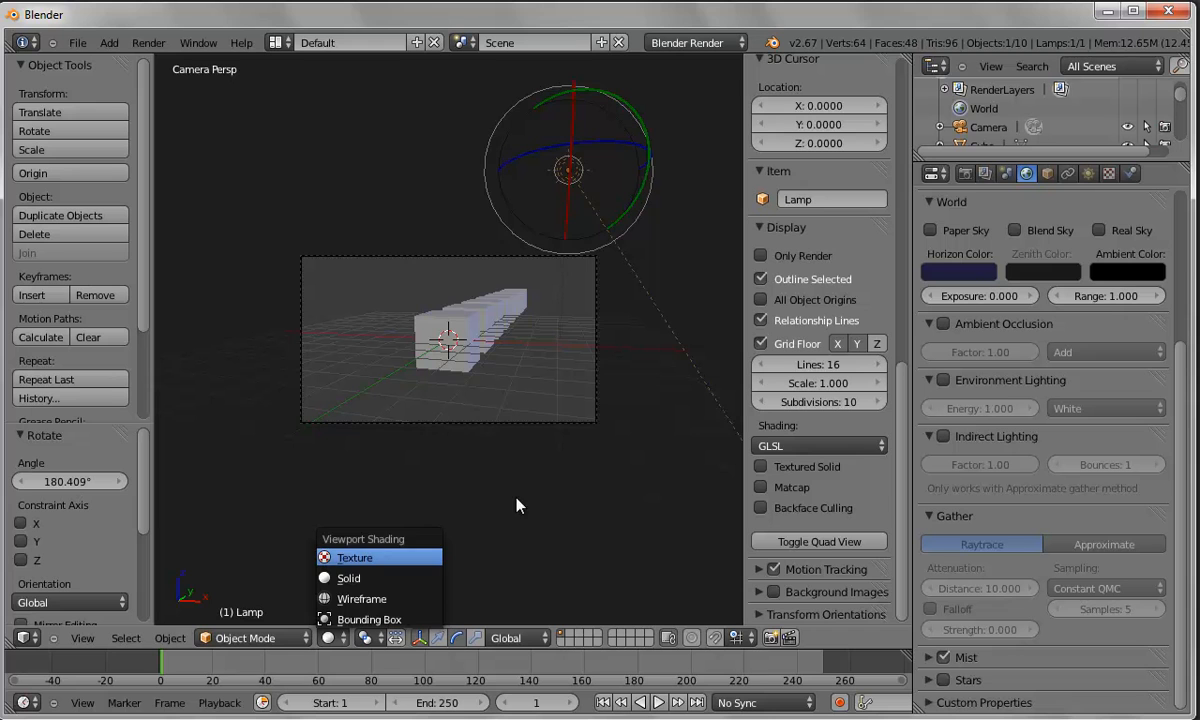
click(353, 557)
key(Home)
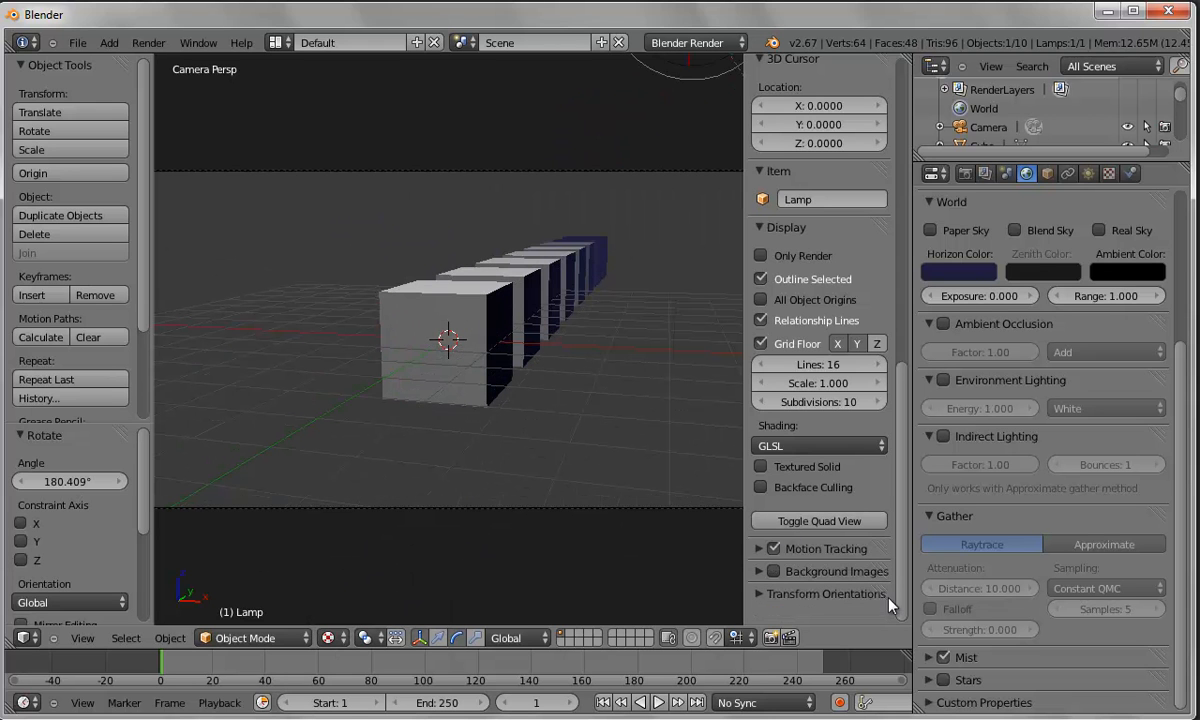
Set the world mist's start to 0.50 and its depth to 27.16, and render the image.
click(935, 657)
scroll(1090, 652, down, 2)
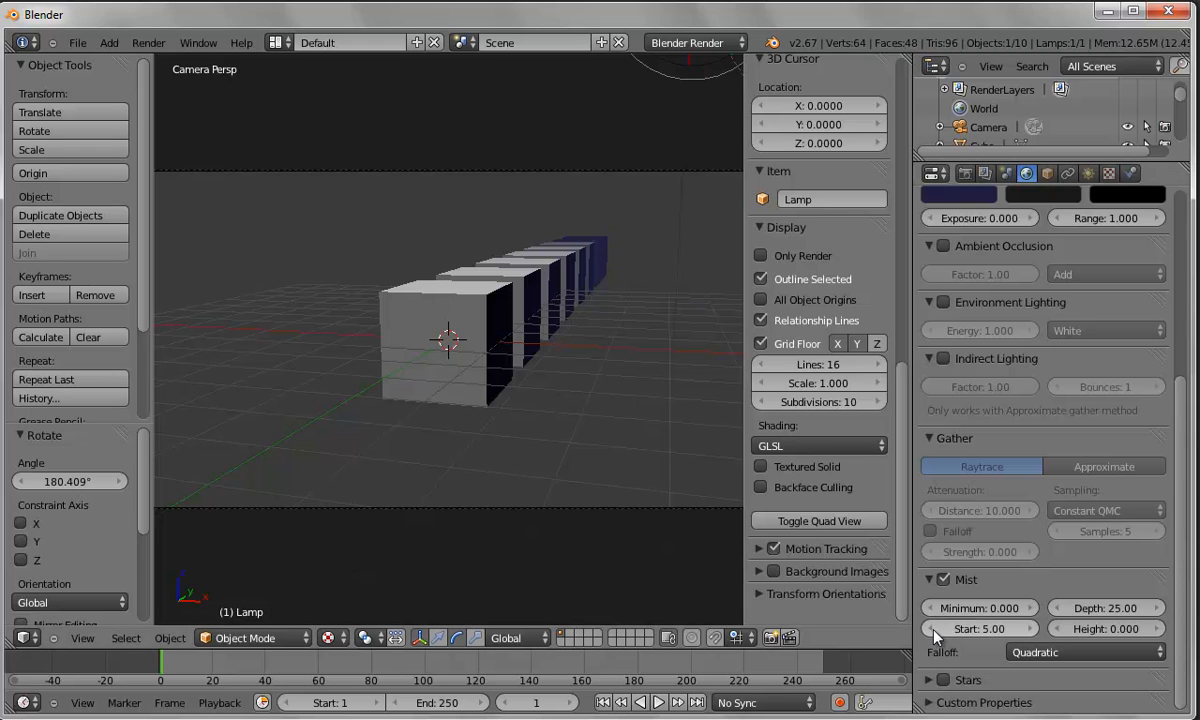
drag(962, 629, 932, 629)
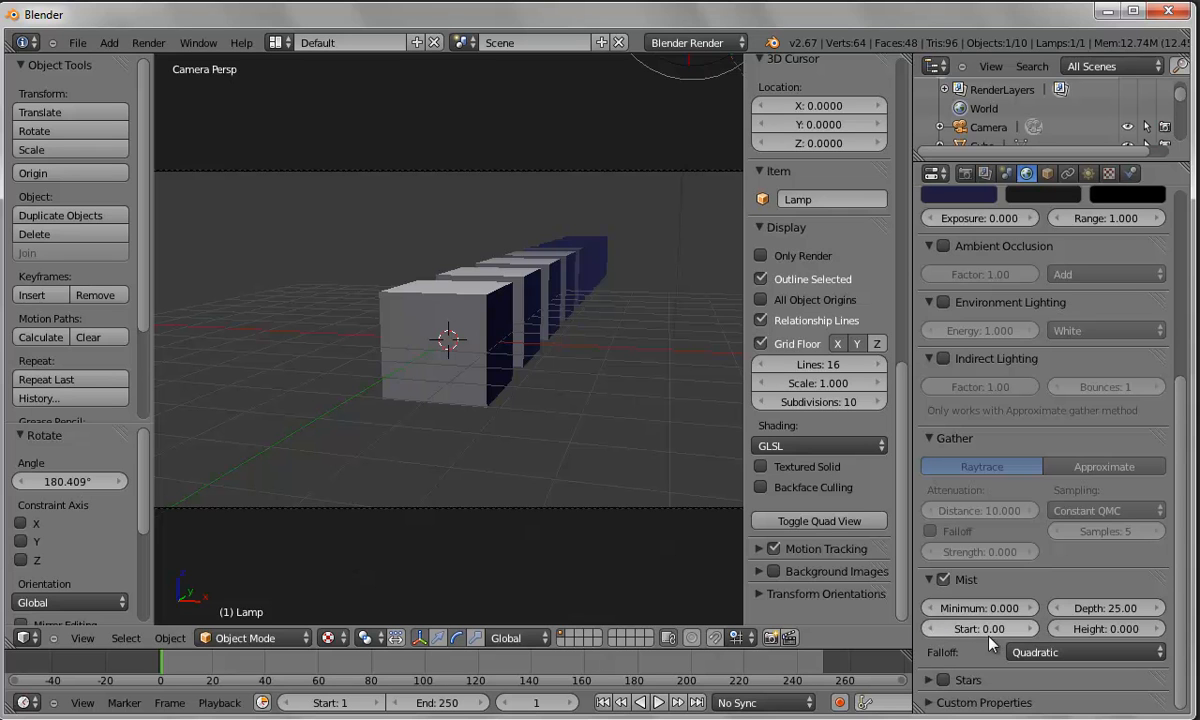
click(1027, 630)
mouse_move(1130, 610)
mouse_down()
mouse_move(1175, 615)
mouse_move(1090, 617)
mouse_move(1118, 614)
mouse_up()
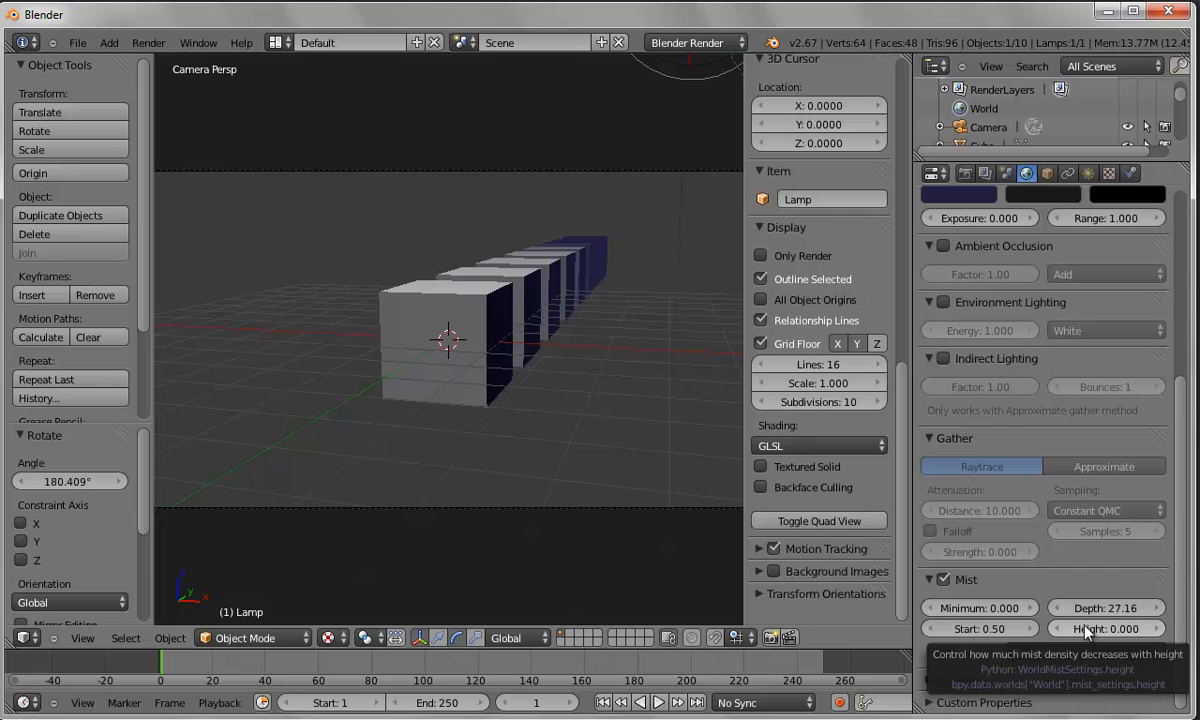
click(148, 42)
click(168, 63)
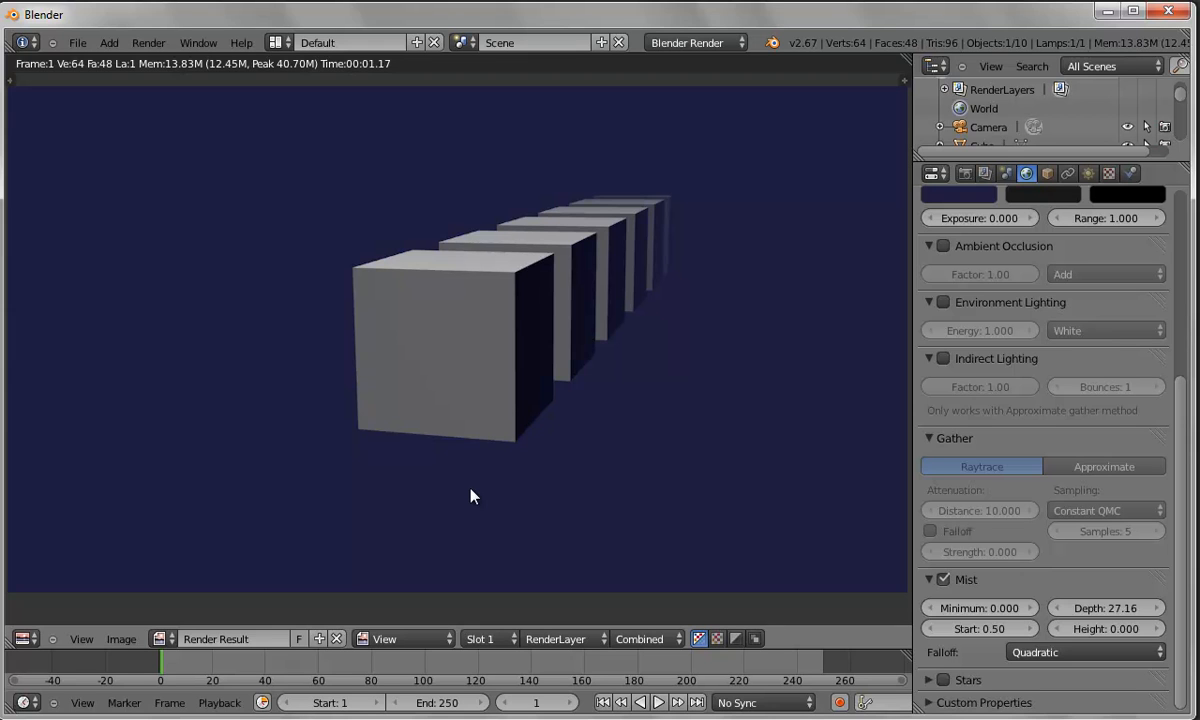
Load the factory settings and delete the default cube.
click(76, 42)
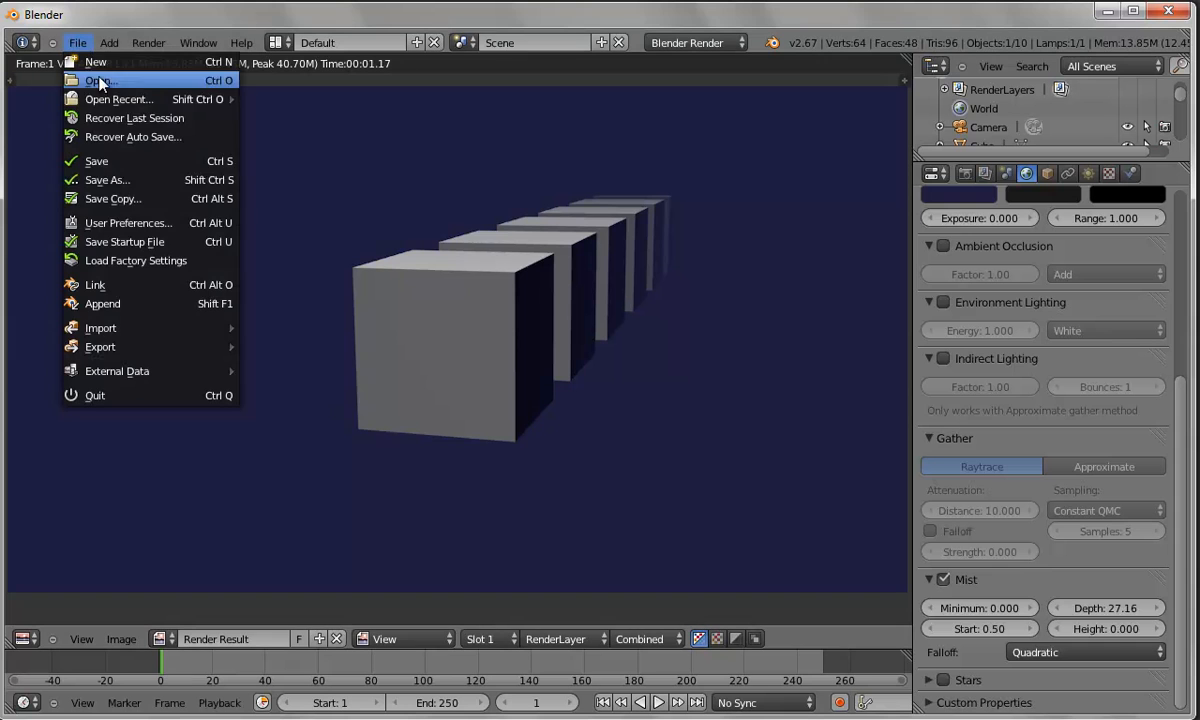
click(162, 261)
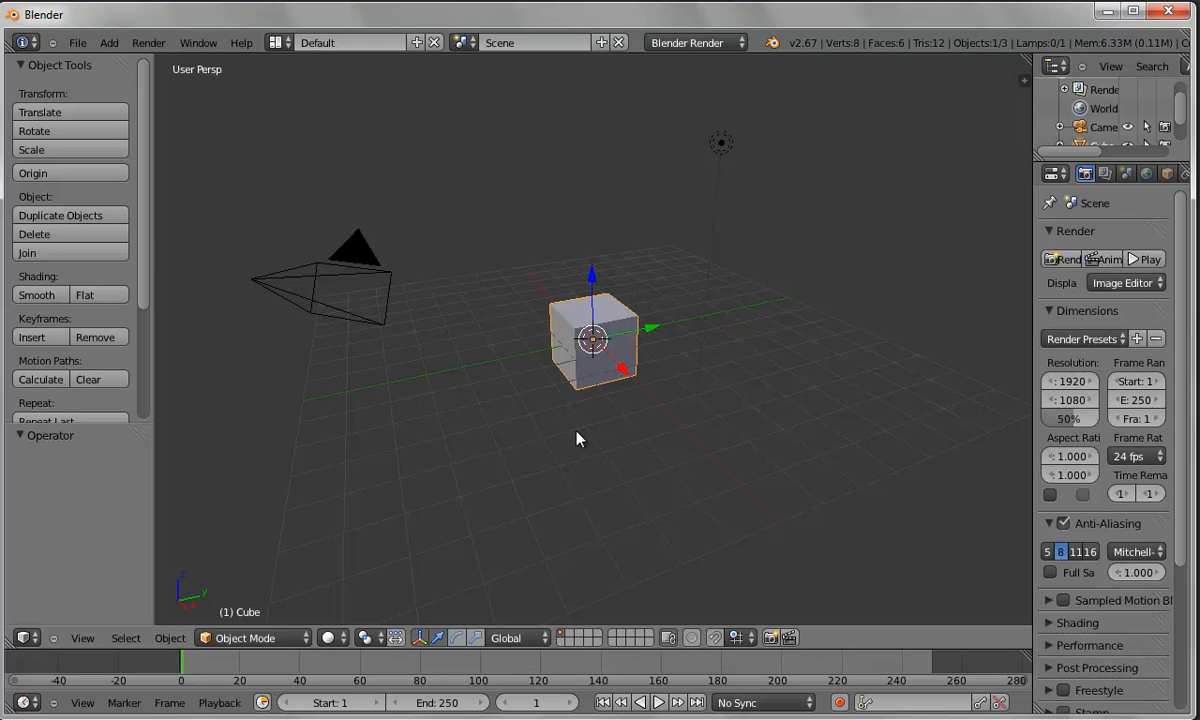
key(x)
click(620, 439)
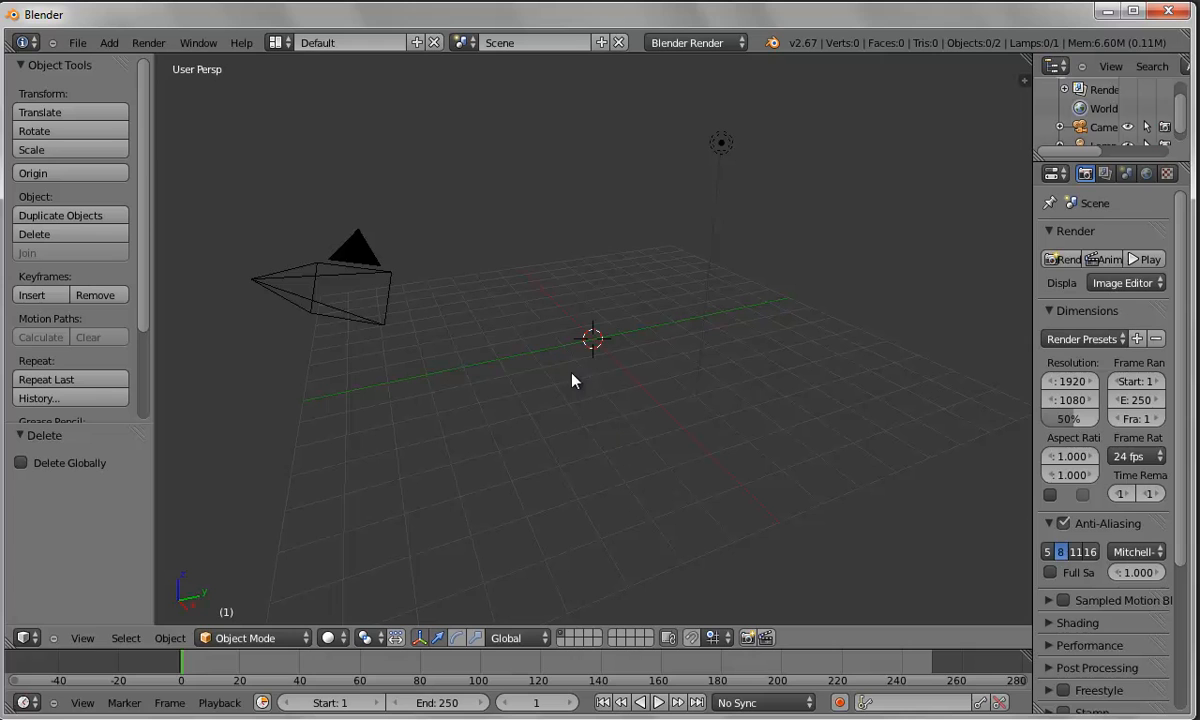
Add a UV sphere mesh at the centre of the scene.
click(106, 43)
mouse_move(110, 60)
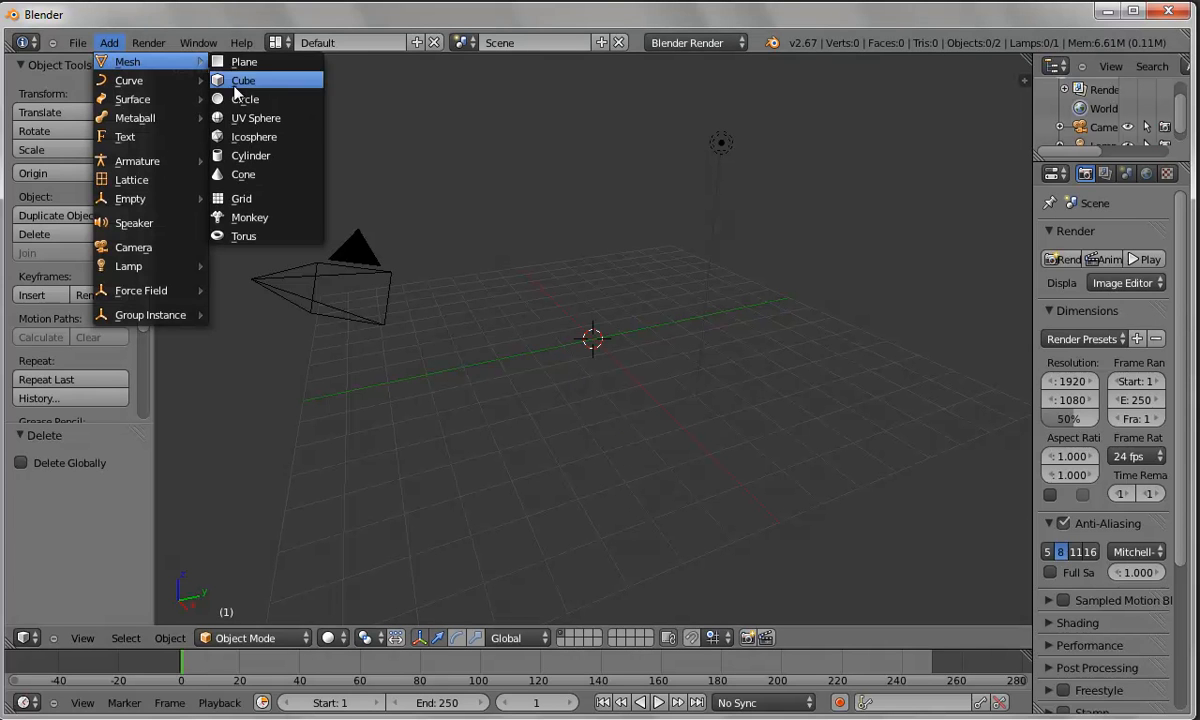
click(238, 119)
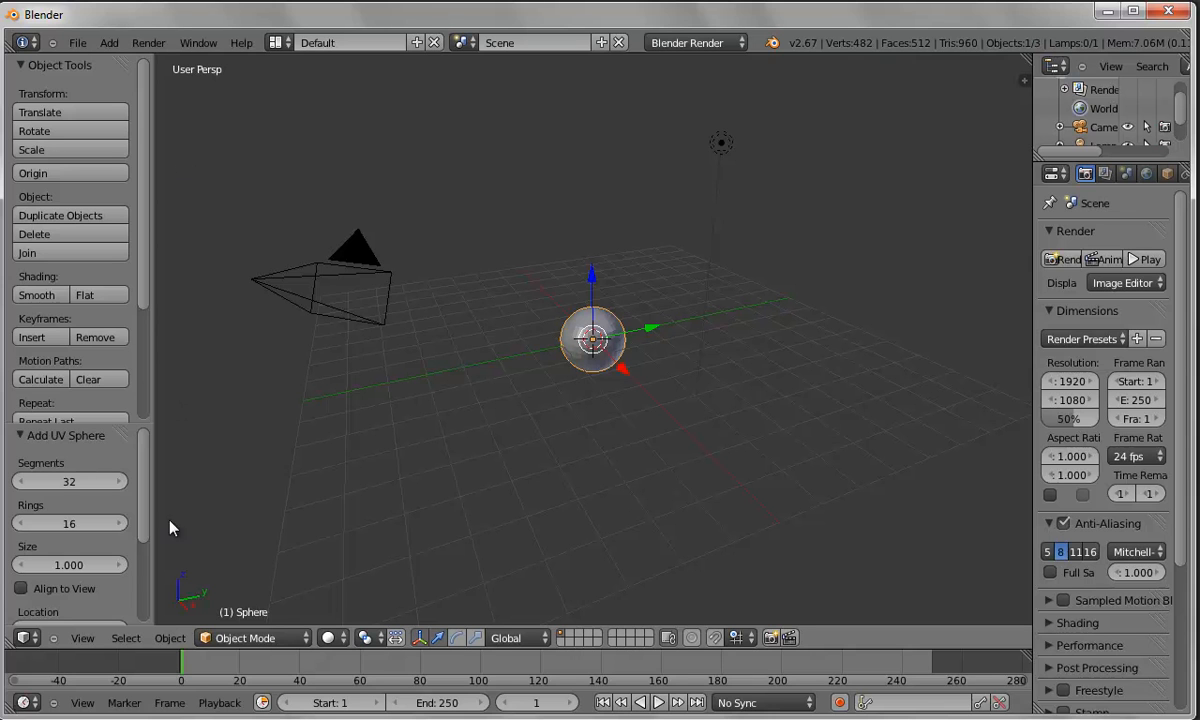
Apply the Quick Explode effect to the sphere.
click(170, 638)
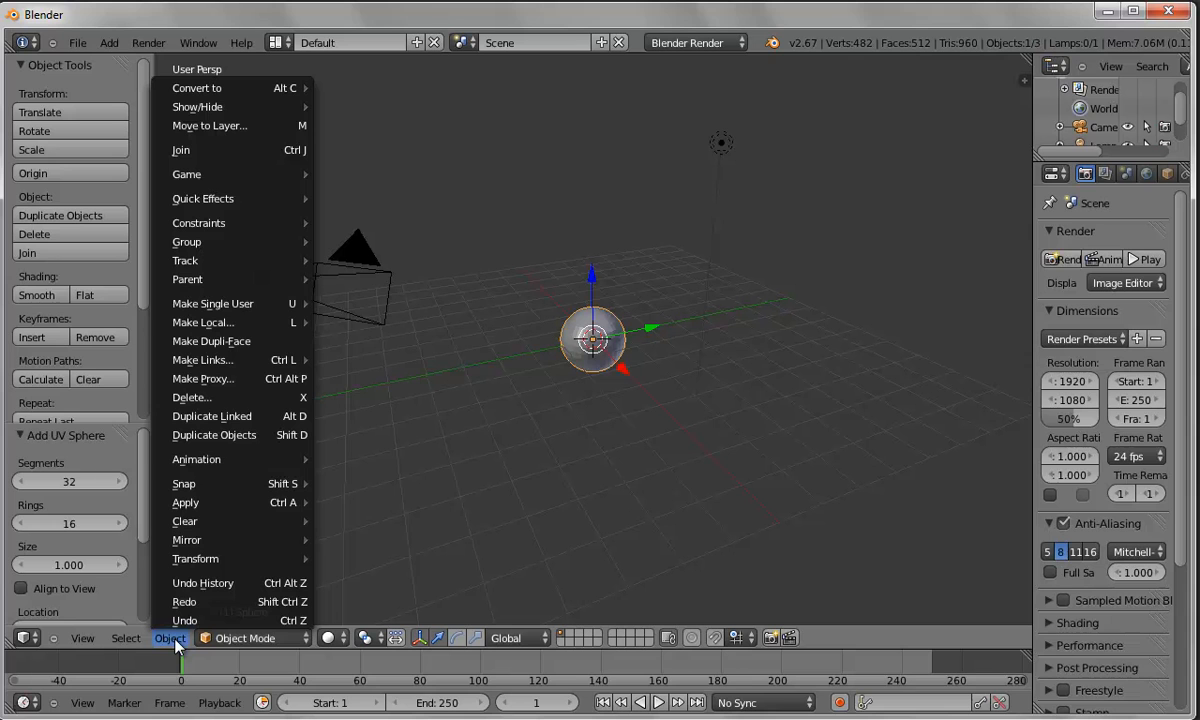
mouse_move(207, 199)
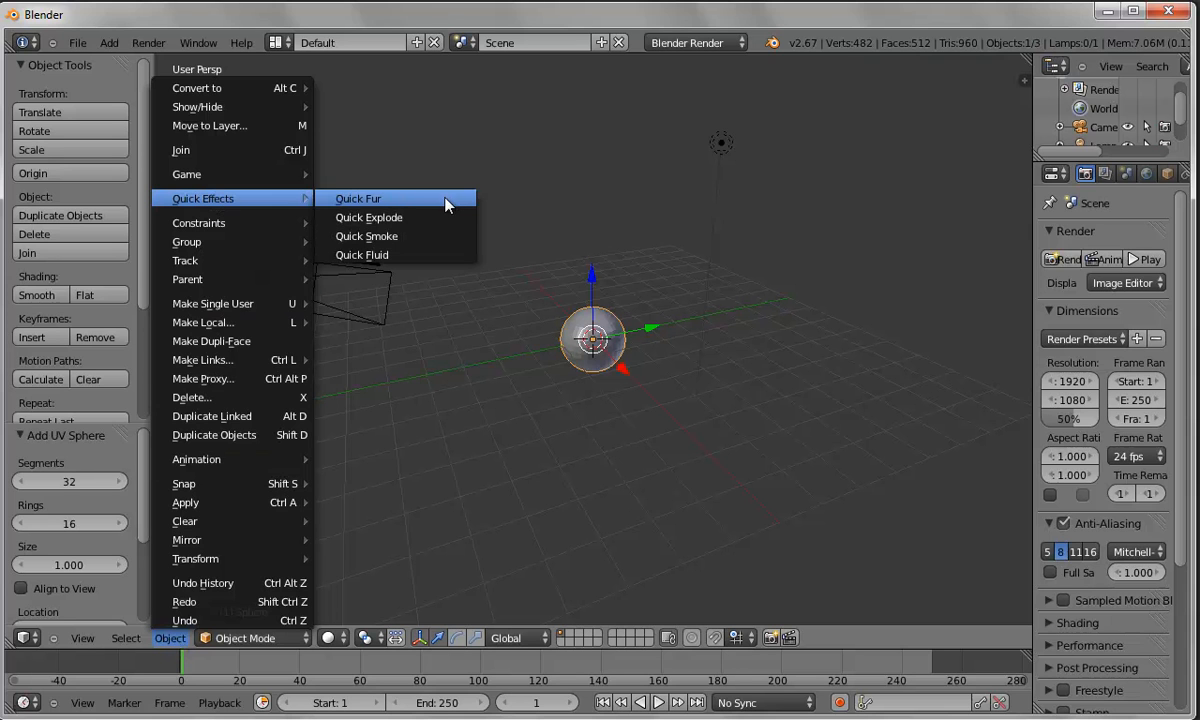
click(421, 217)
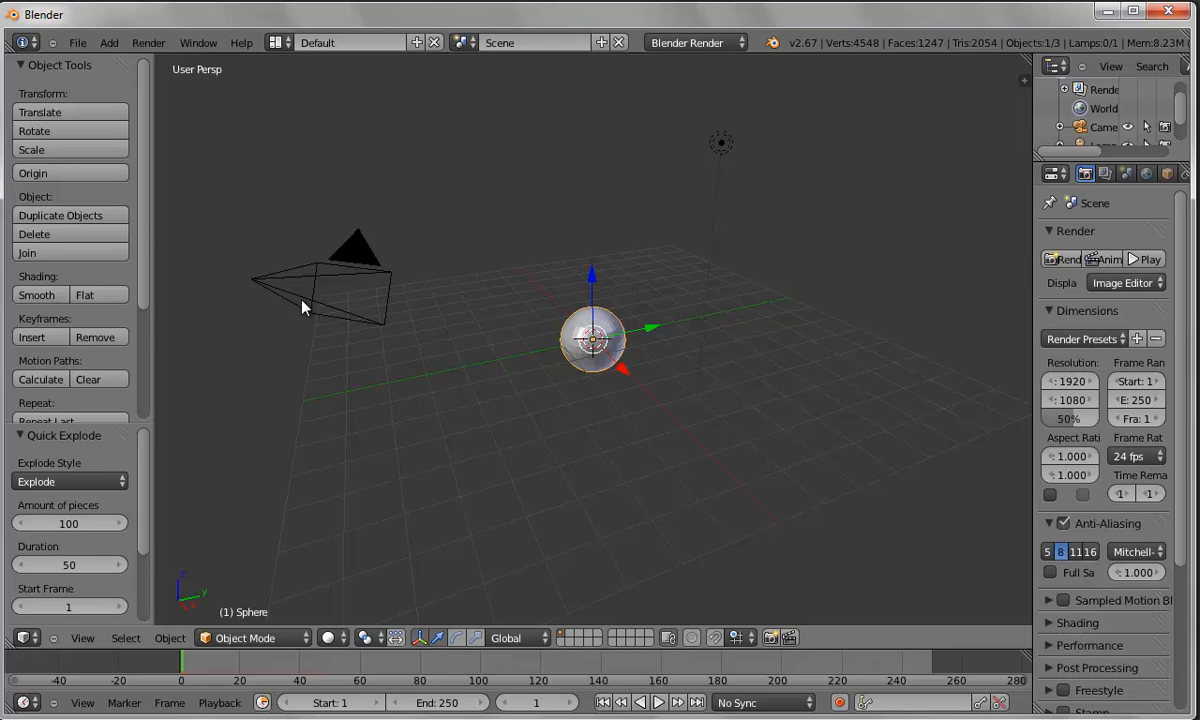
Play the sphere's explosion animation, stop it and return to frame 1.
click(658, 703)
click(652, 703)
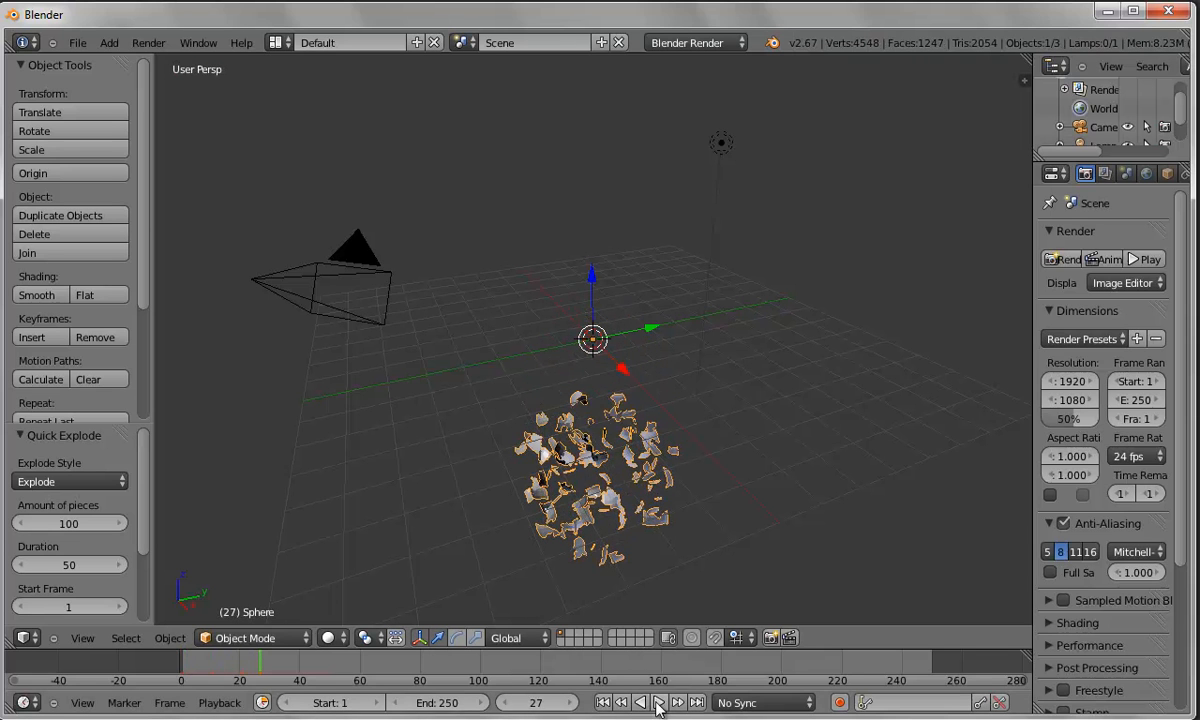
click(603, 703)
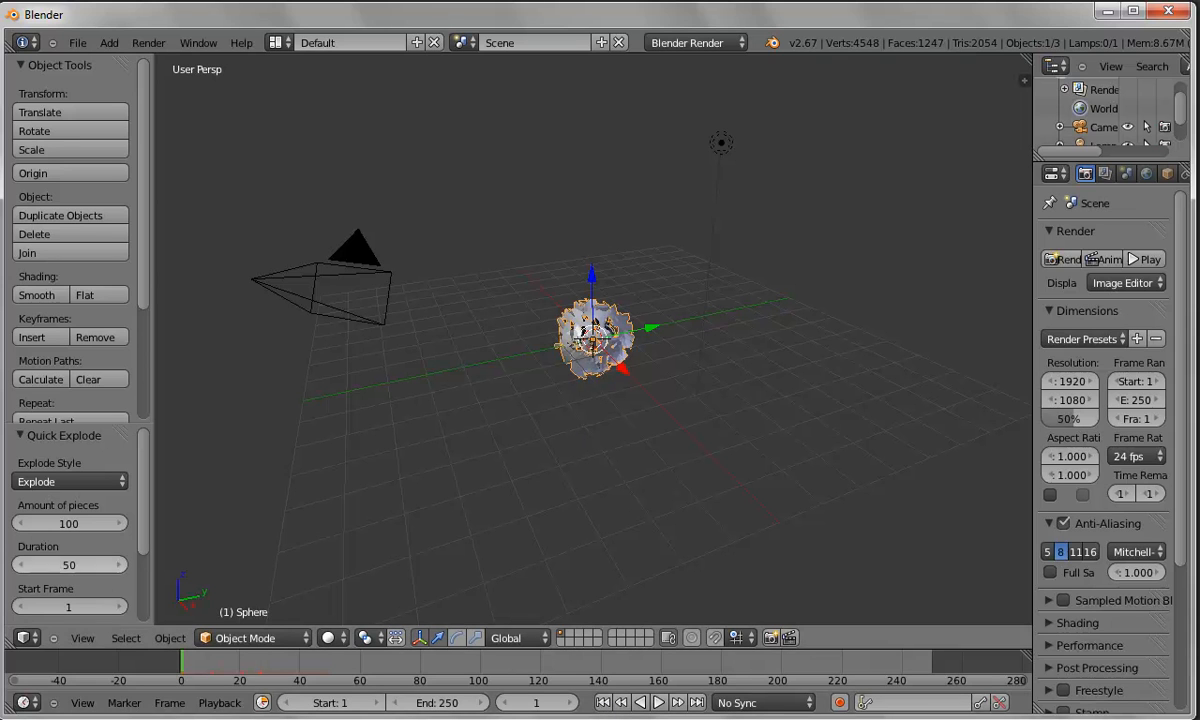
click(181, 666)
click(183, 666)
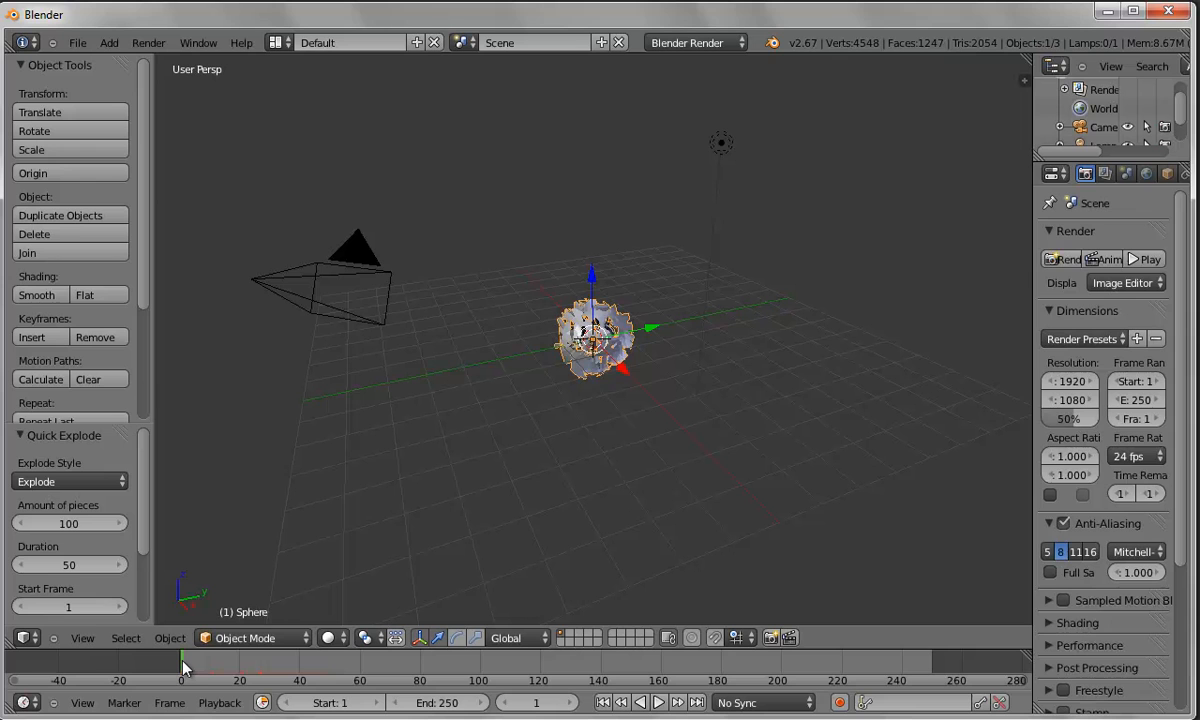
click(181, 666)
click(183, 666)
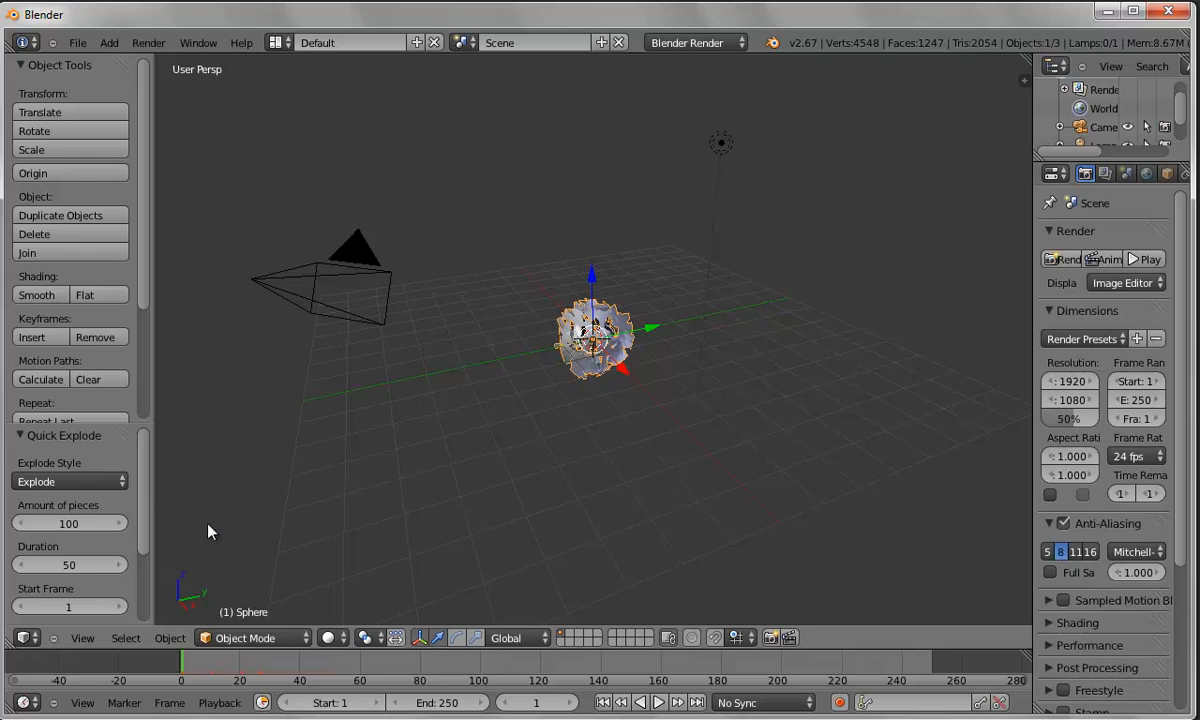
Set the Quick Explode effect's outwards velocity to 9.
scroll(143, 487, down, 4)
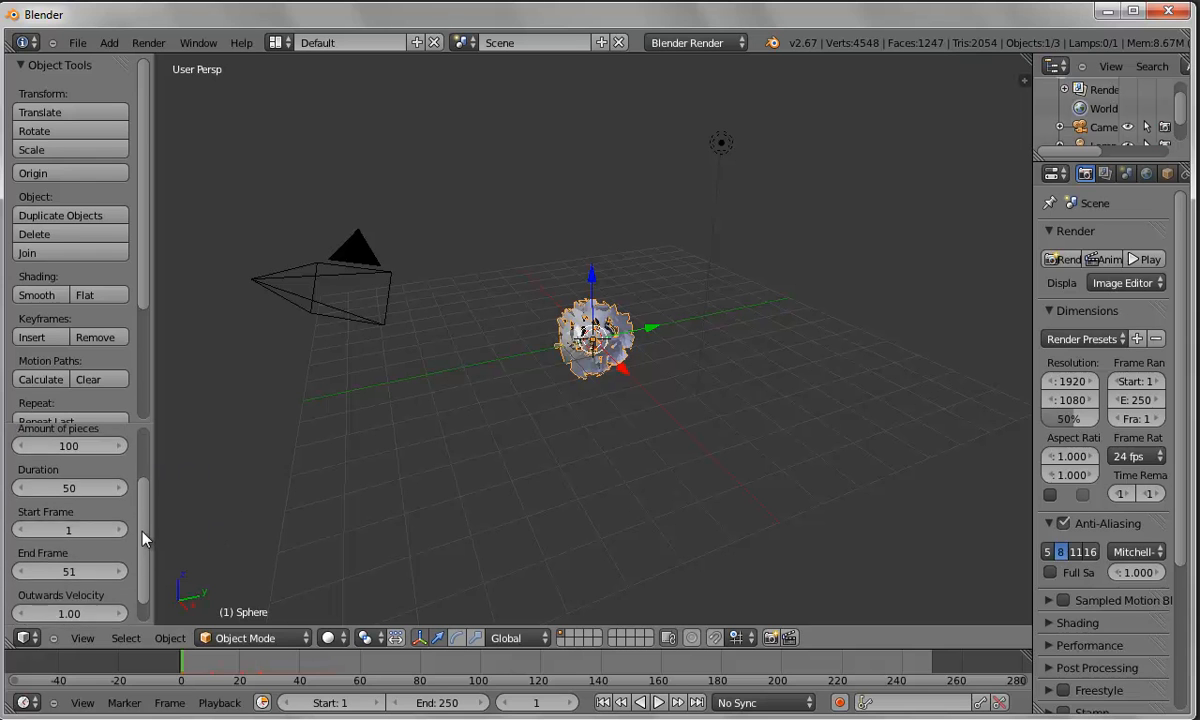
click(76, 586)
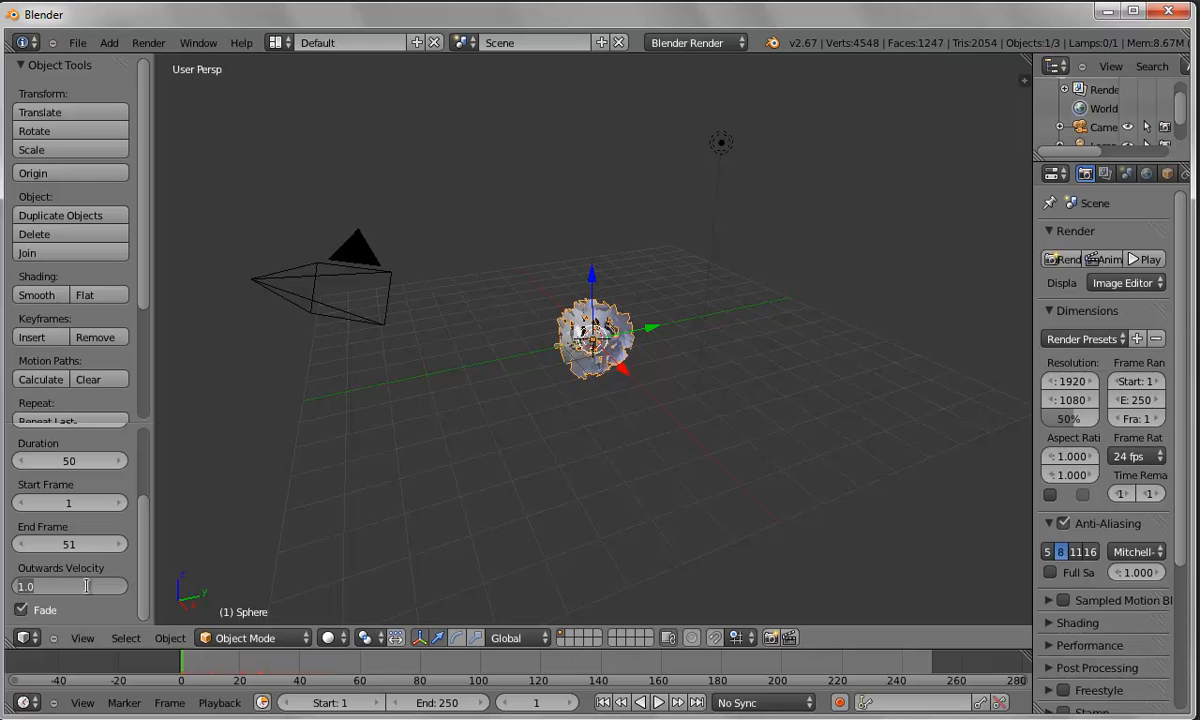
text(9)
key(Return)
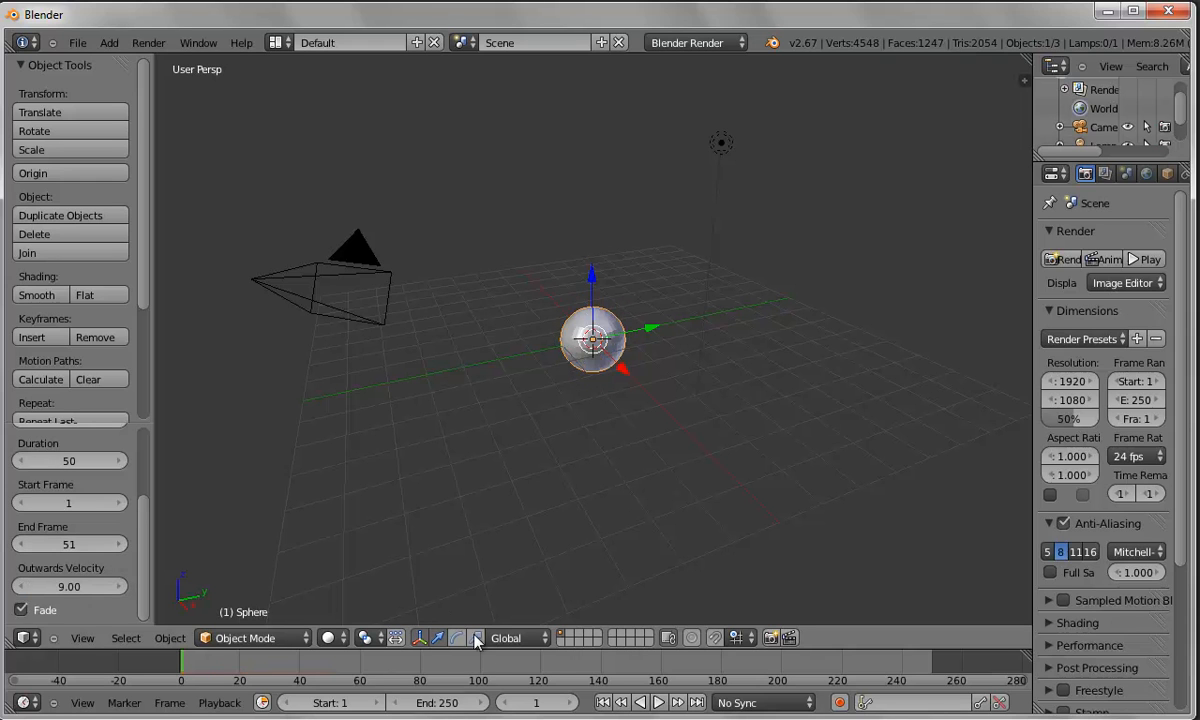
Play the faster explosion and rewind the timeline to frame 0.
click(658, 703)
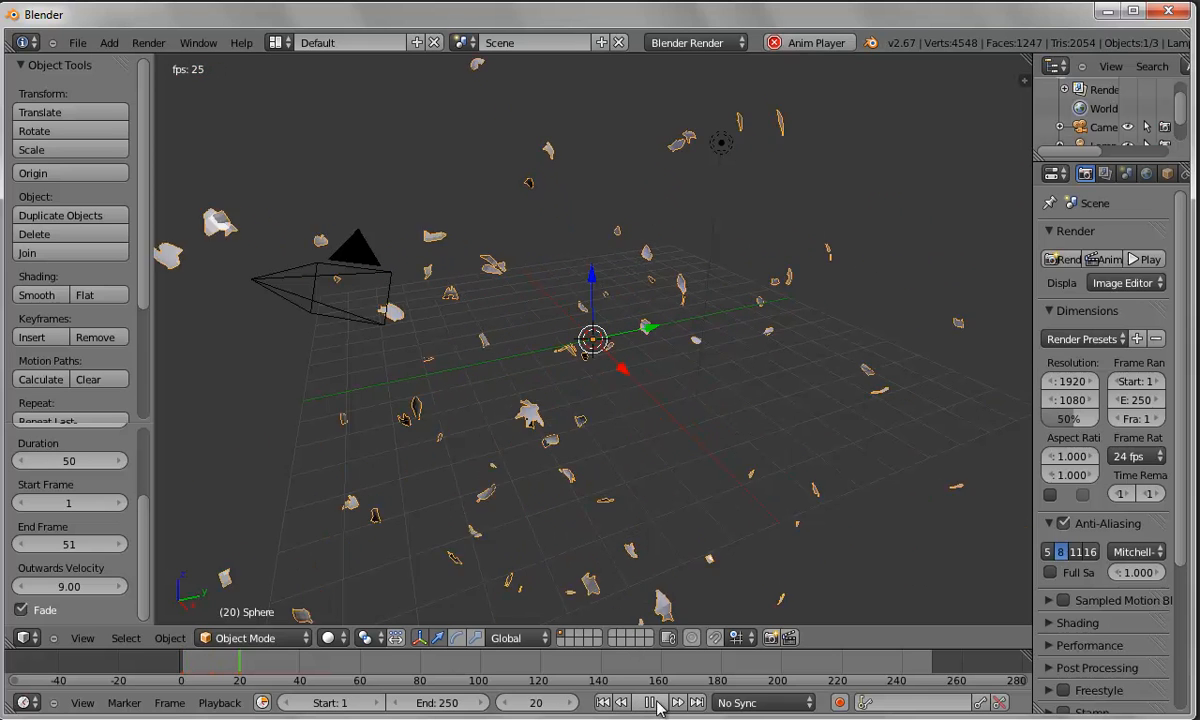
click(603, 704)
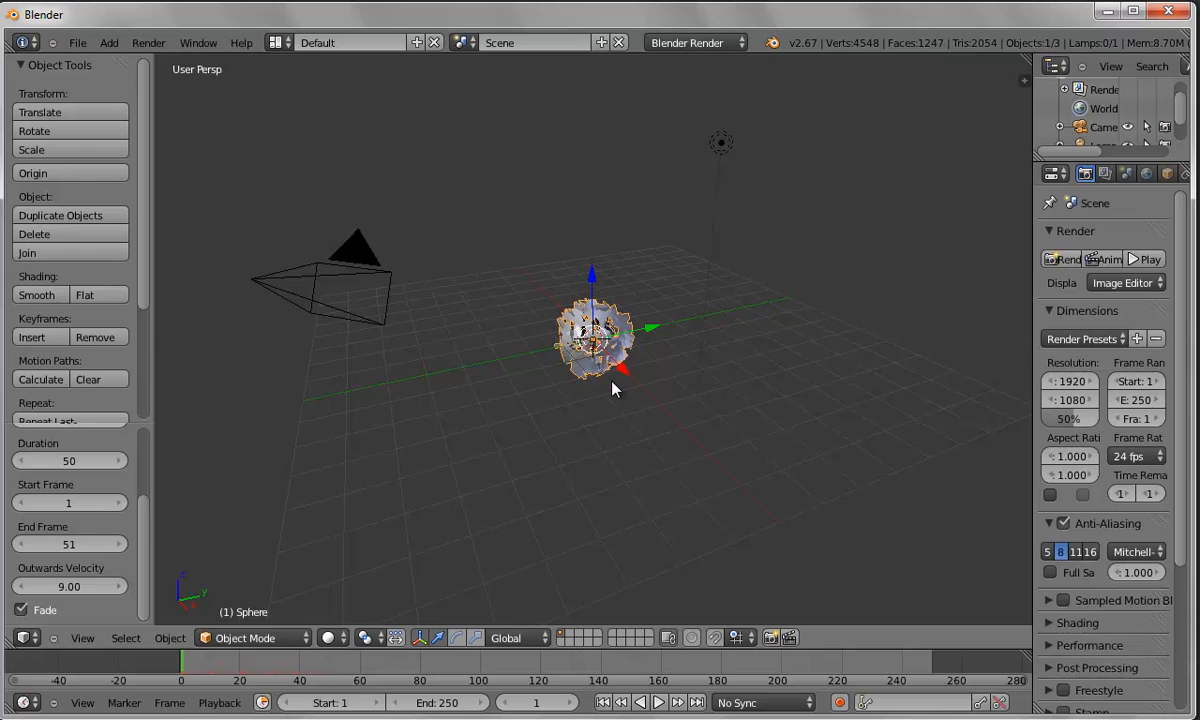
click(180, 672)
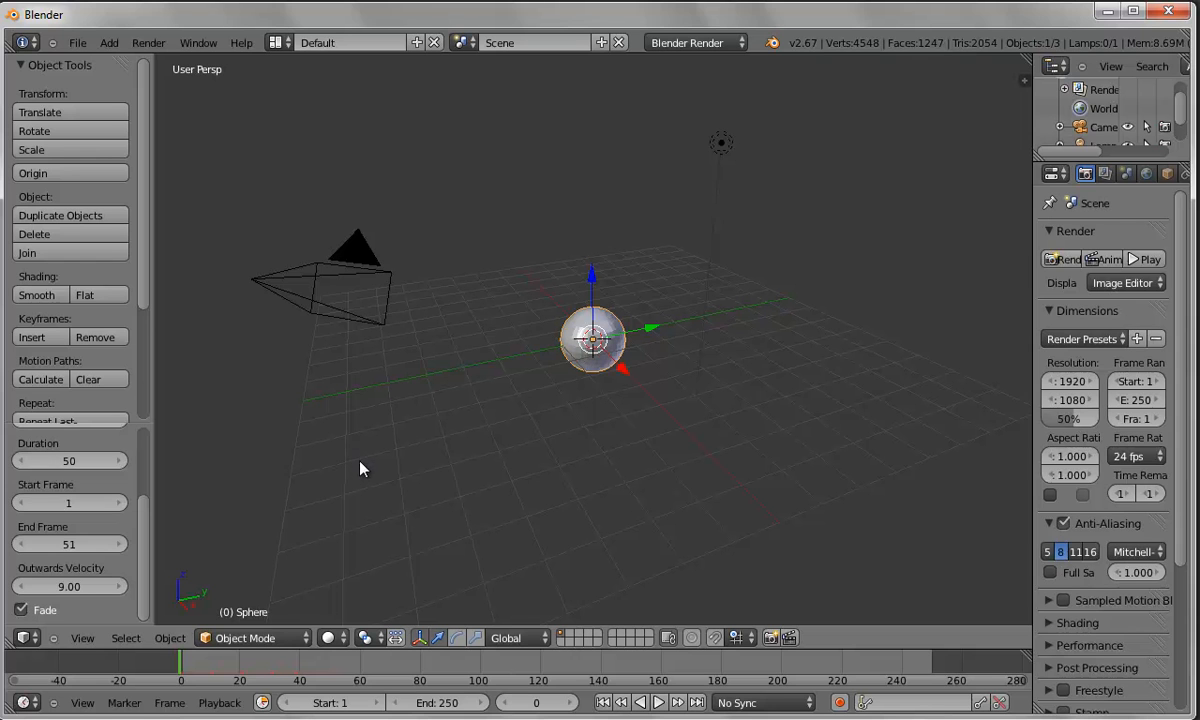
Apply the Quick Smoke effect to the sphere and preview the animation, returning to frame 1.
click(168, 638)
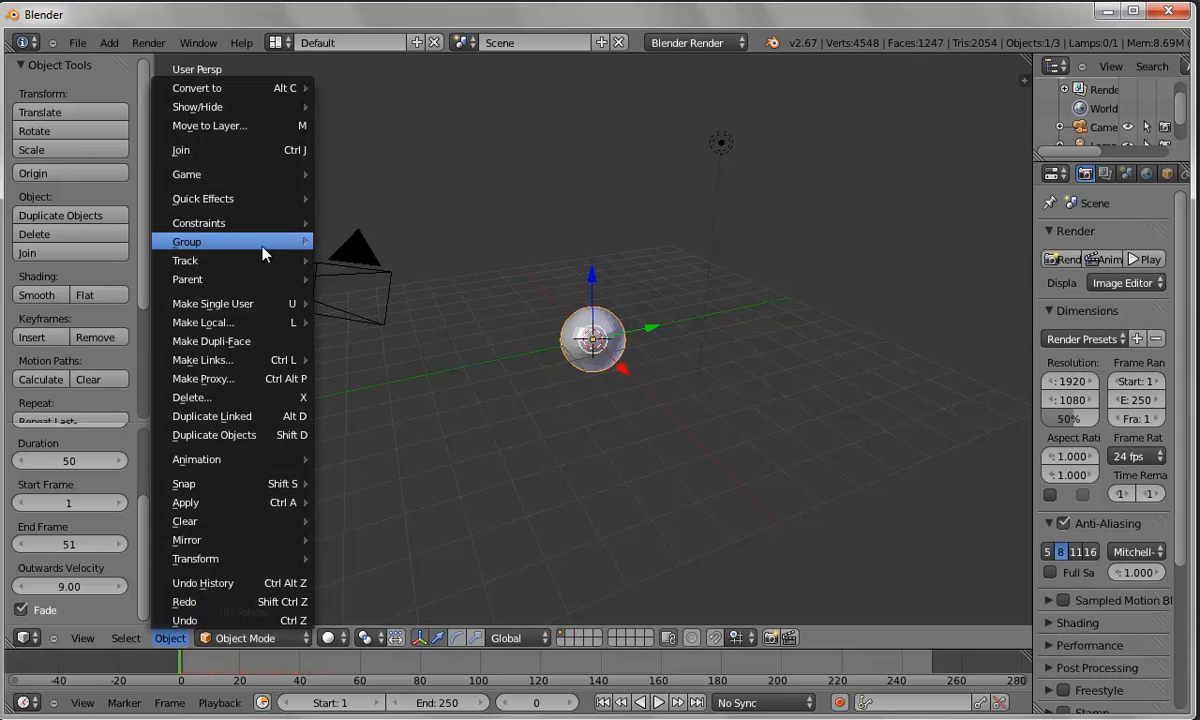
mouse_move(267, 197)
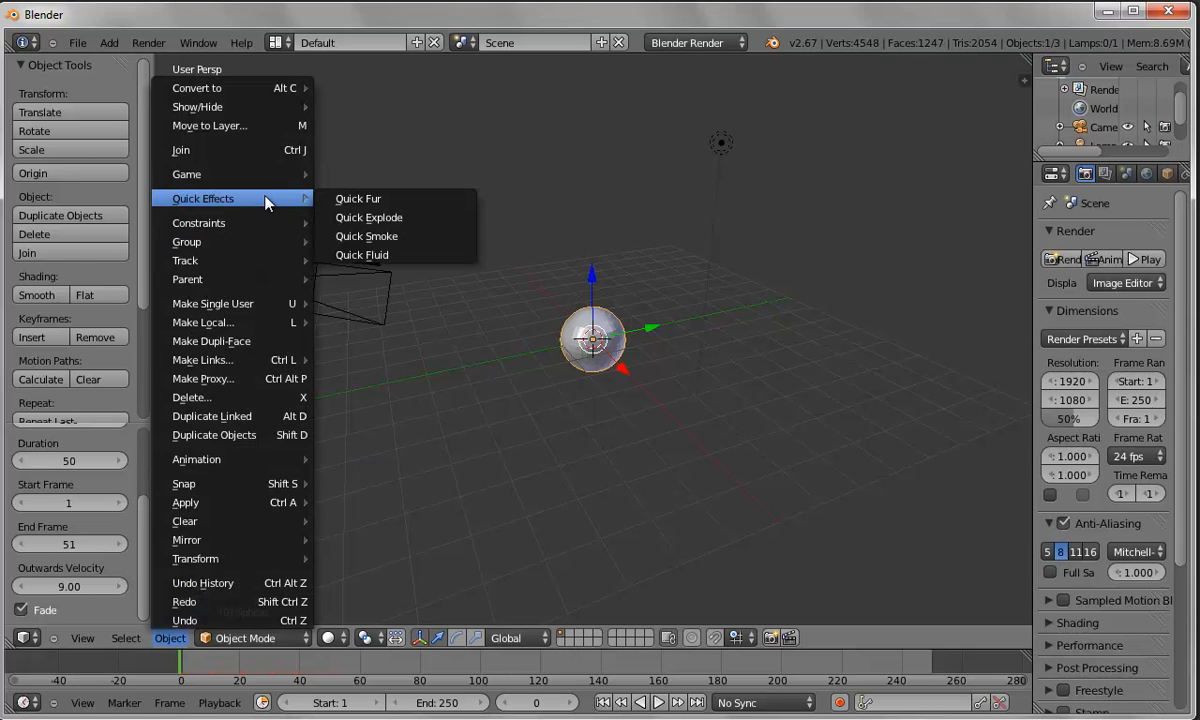
click(382, 241)
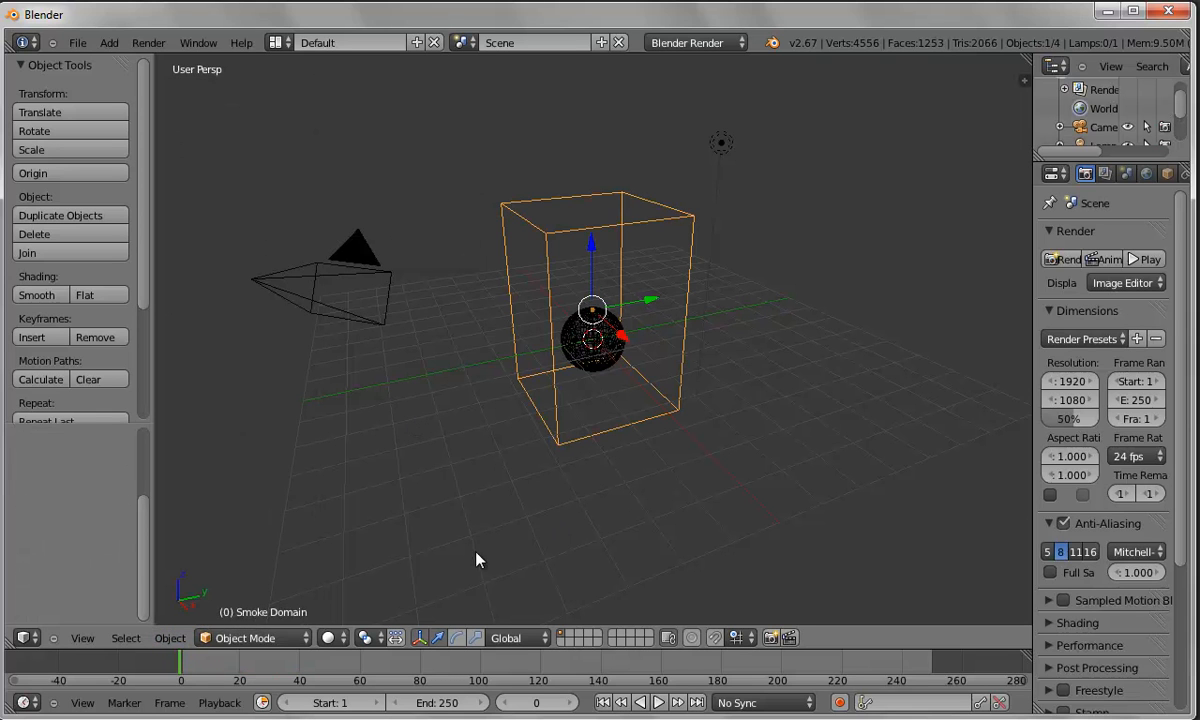
click(659, 703)
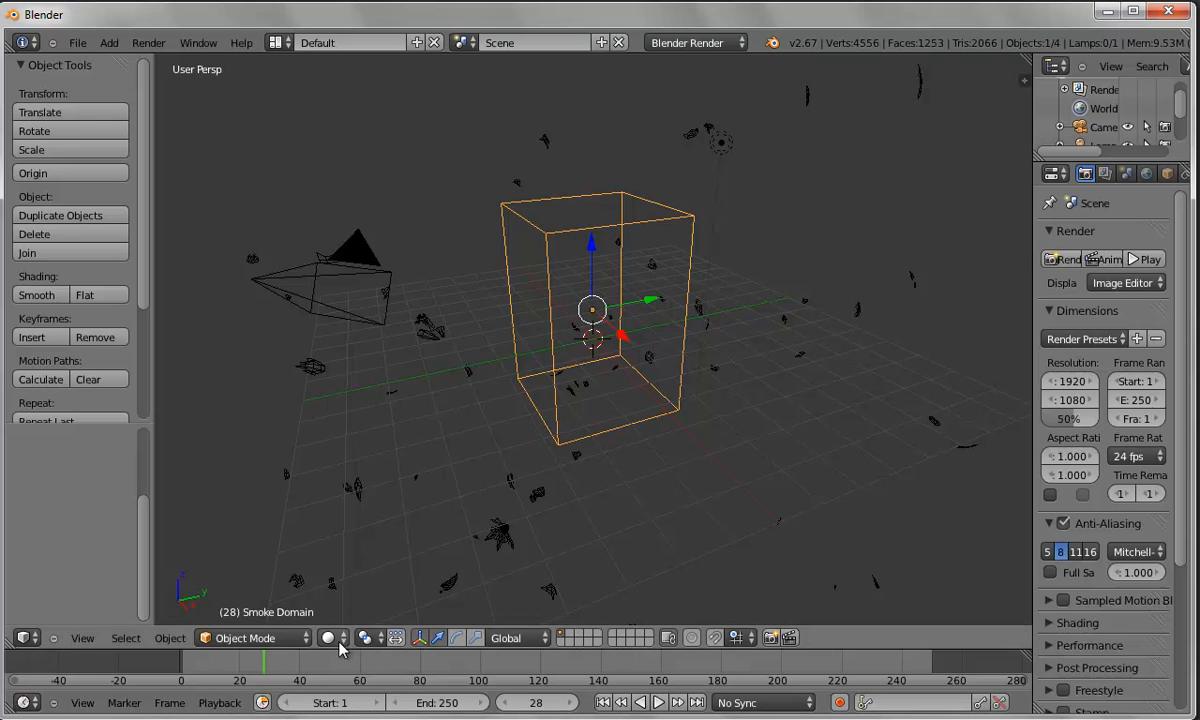
drag(265, 668, 183, 676)
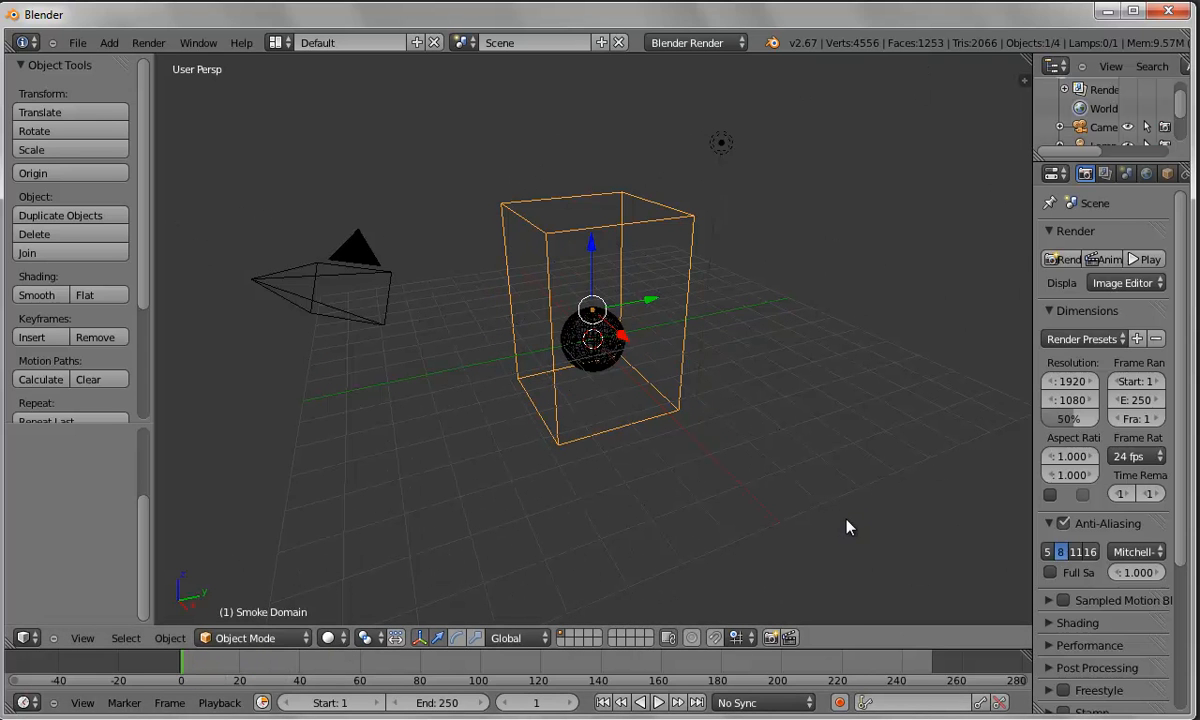
Check the Material Mode choices in the view's display settings and switch the 3D viewport to Texture shading.
key(n)
scroll(1023, 400, down, 4)
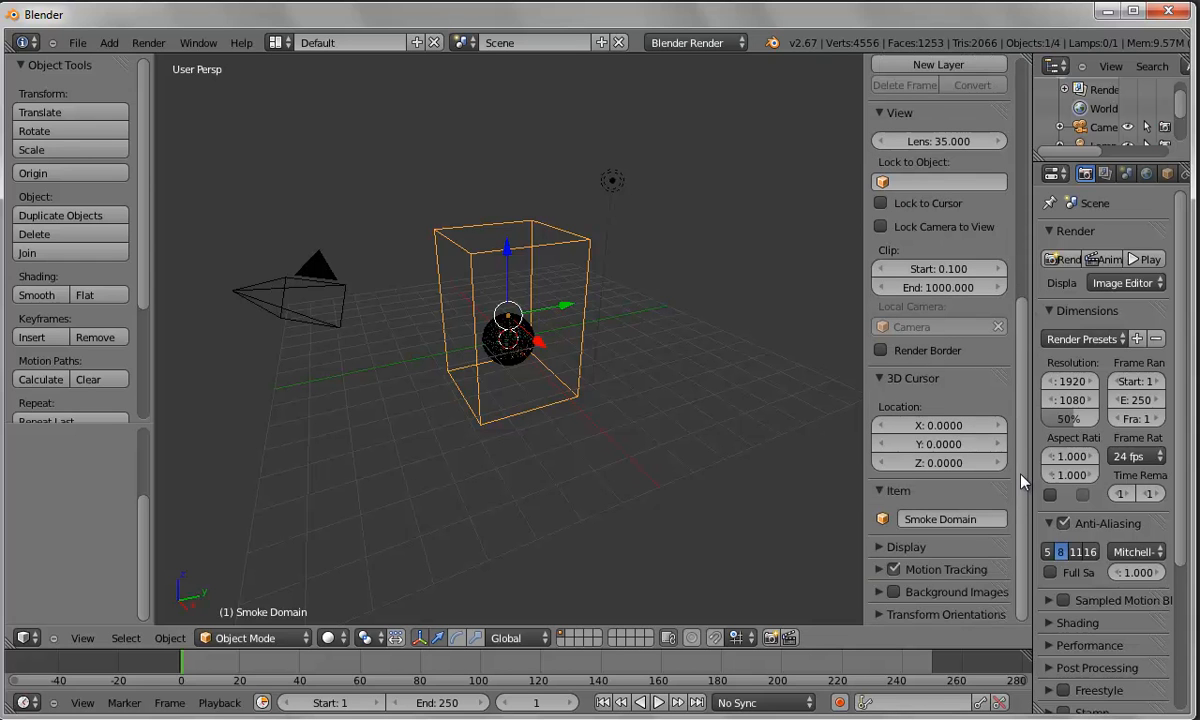
click(886, 555)
scroll(900, 520, down, 5)
click(922, 584)
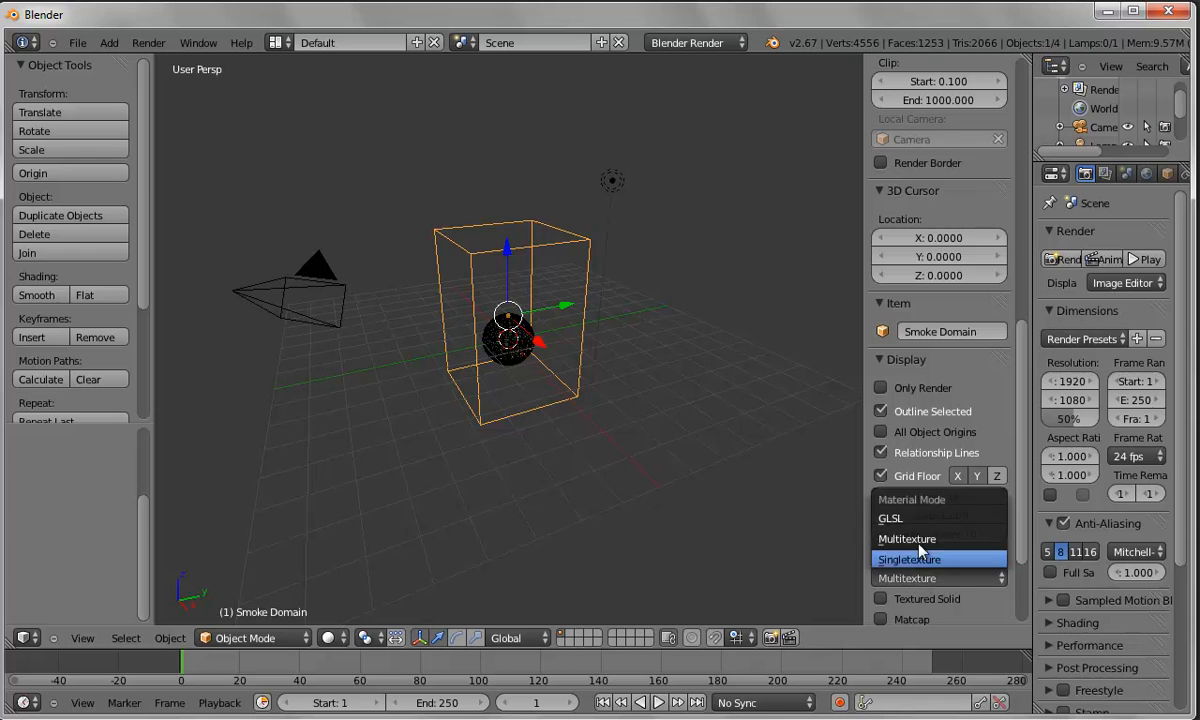
click(327, 637)
click(330, 522)
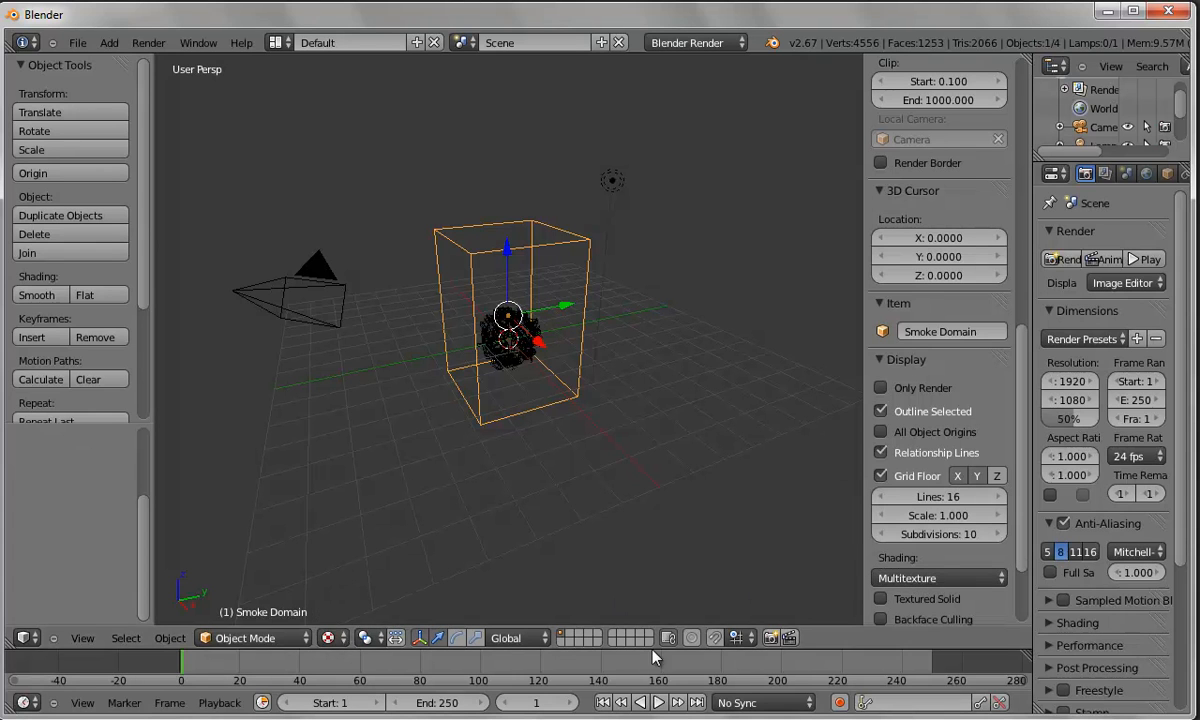
Preview the smoke animation and return to frame 1, hide the view properties, and replay it up to frame 21.
click(659, 703)
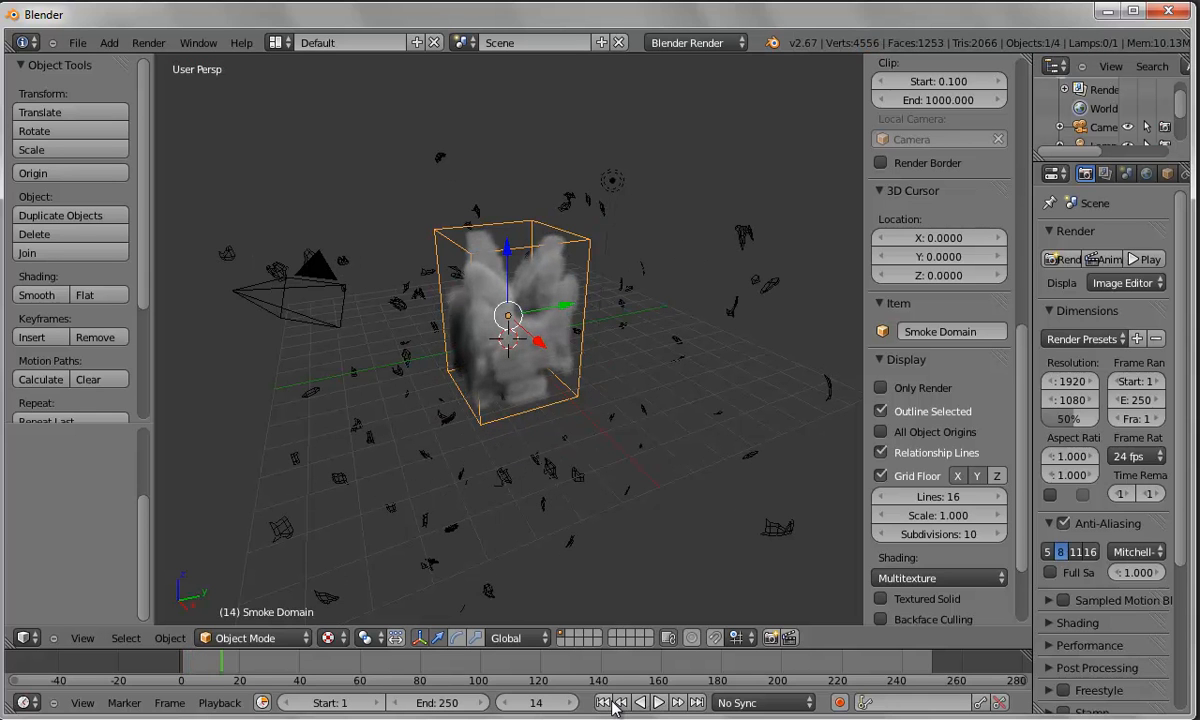
key(Escape)
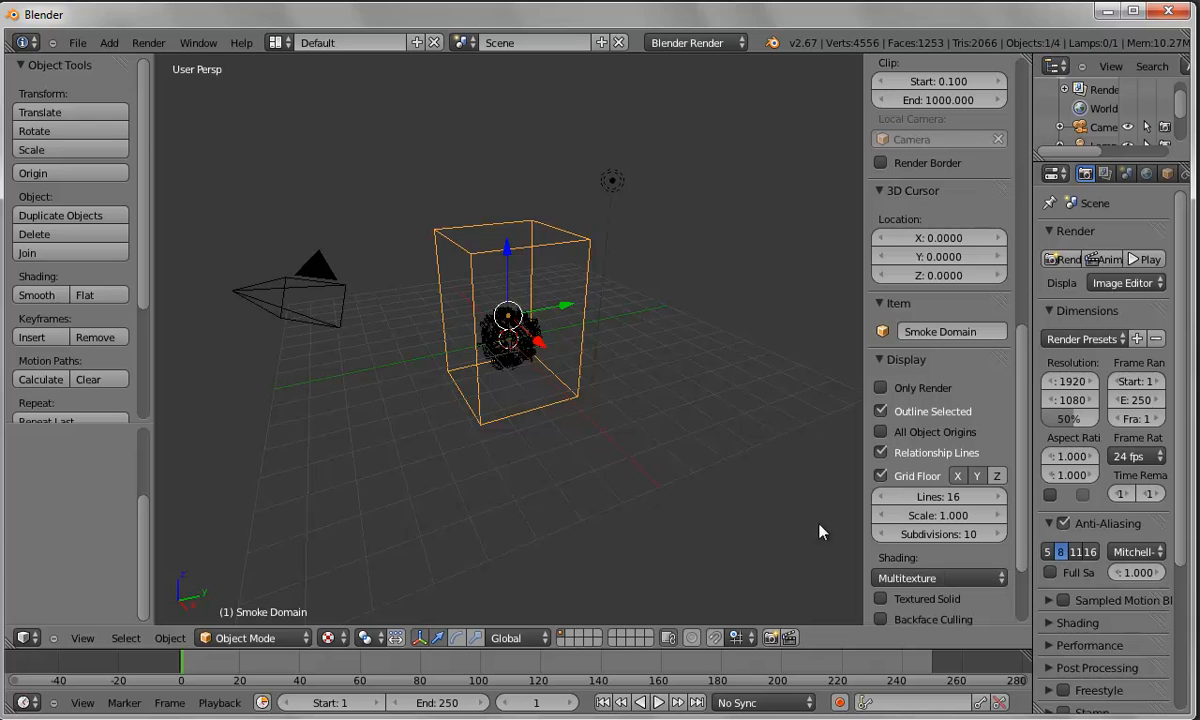
key(n)
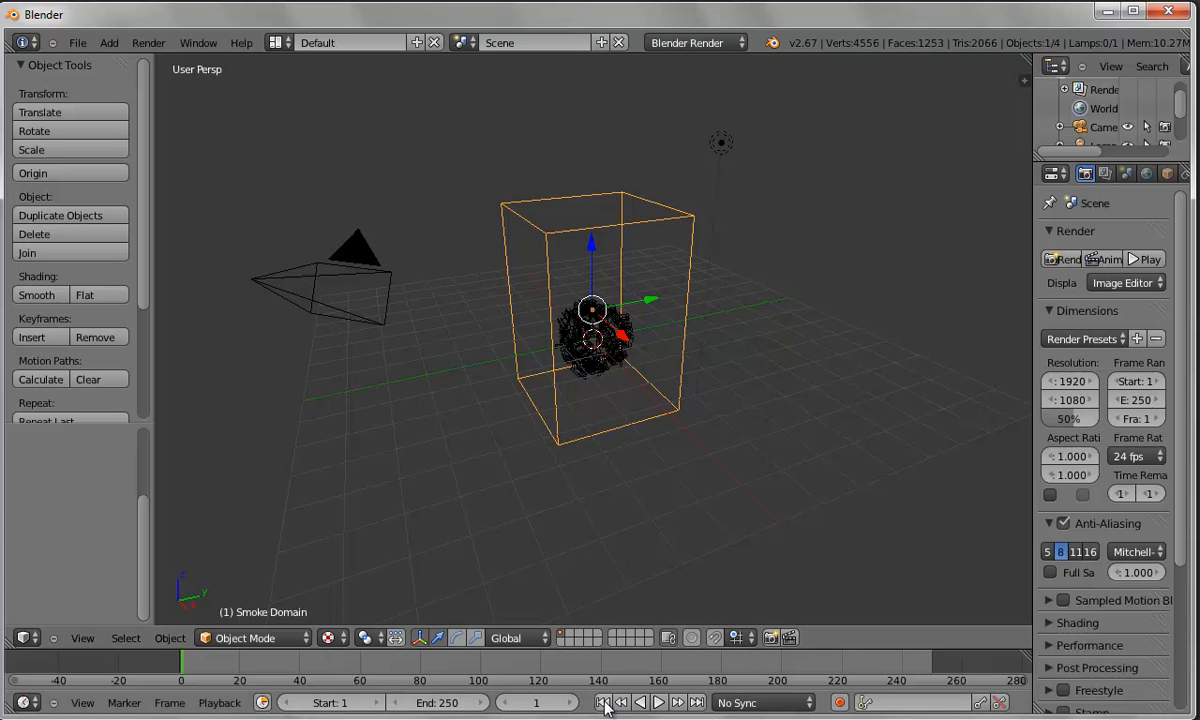
click(658, 703)
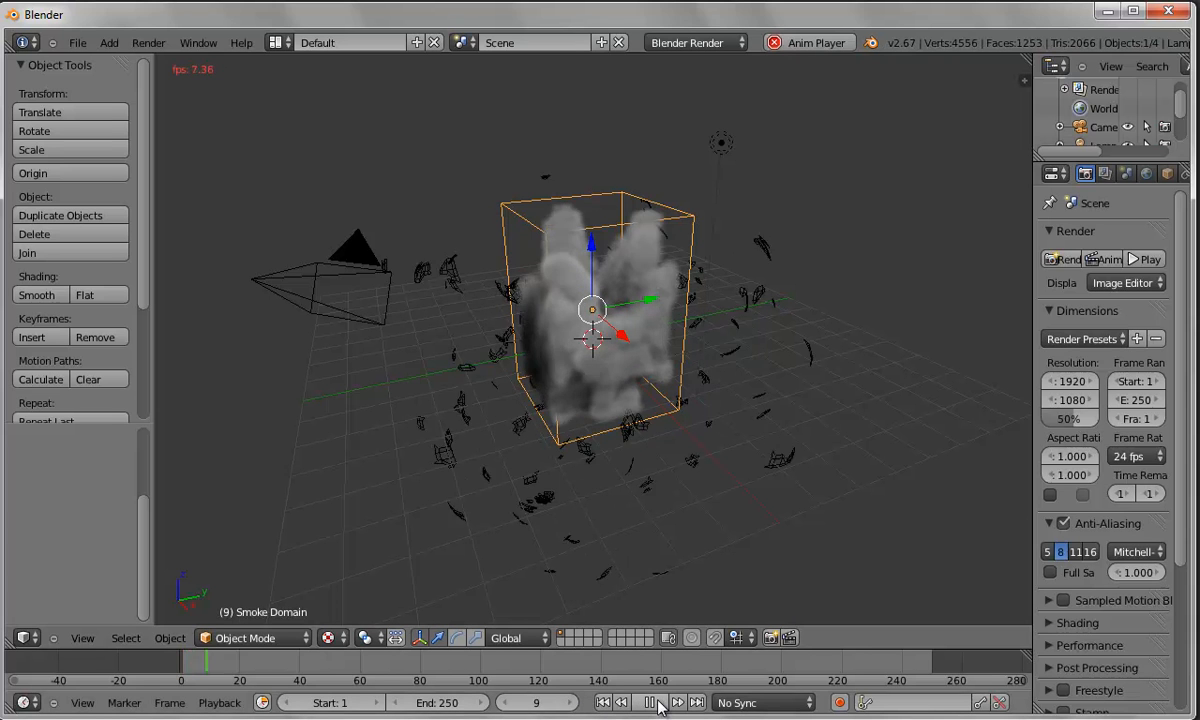
click(655, 703)
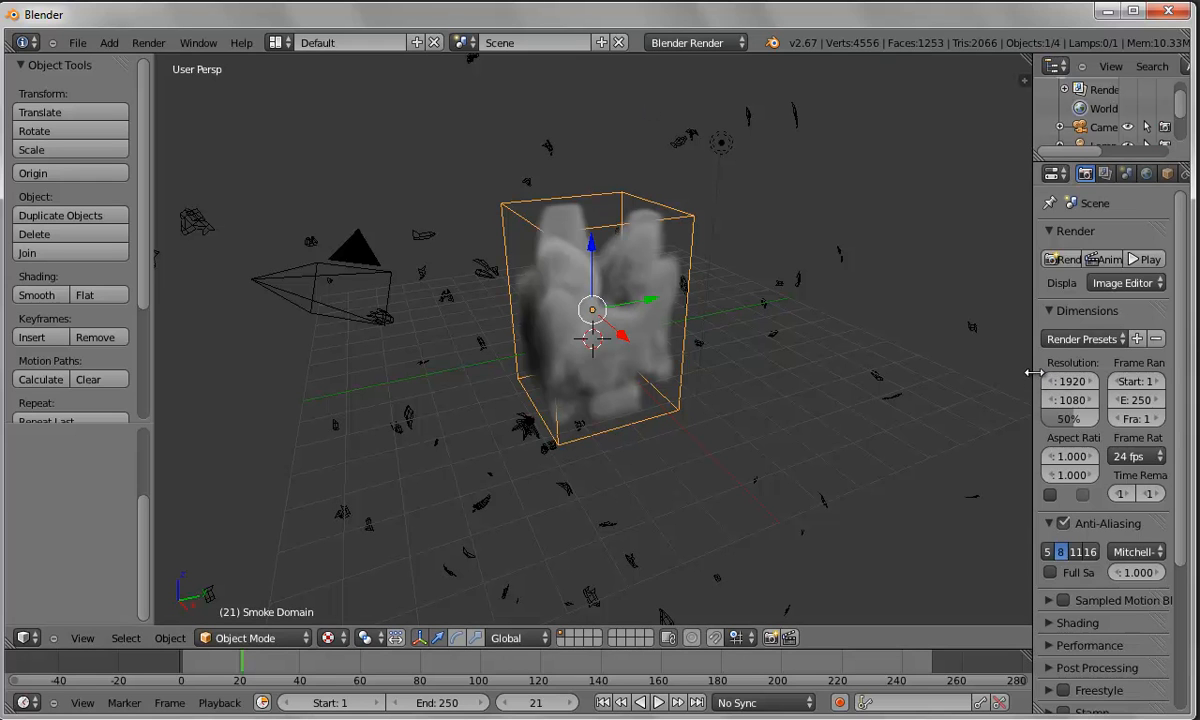
Enlarge the Outliner and Properties editors and set the smoke domain's X, Y and Z dimensions to 10.
drag(1030, 371, 878, 378)
drag(1024, 161, 1022, 252)
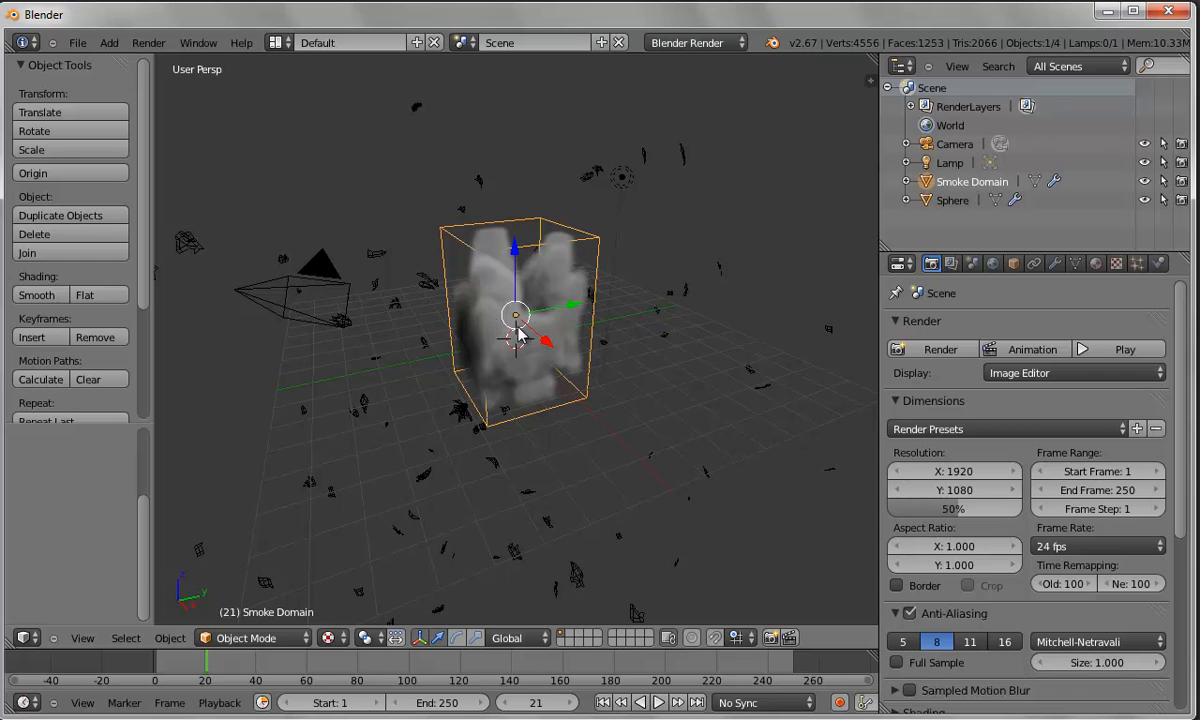
key(n)
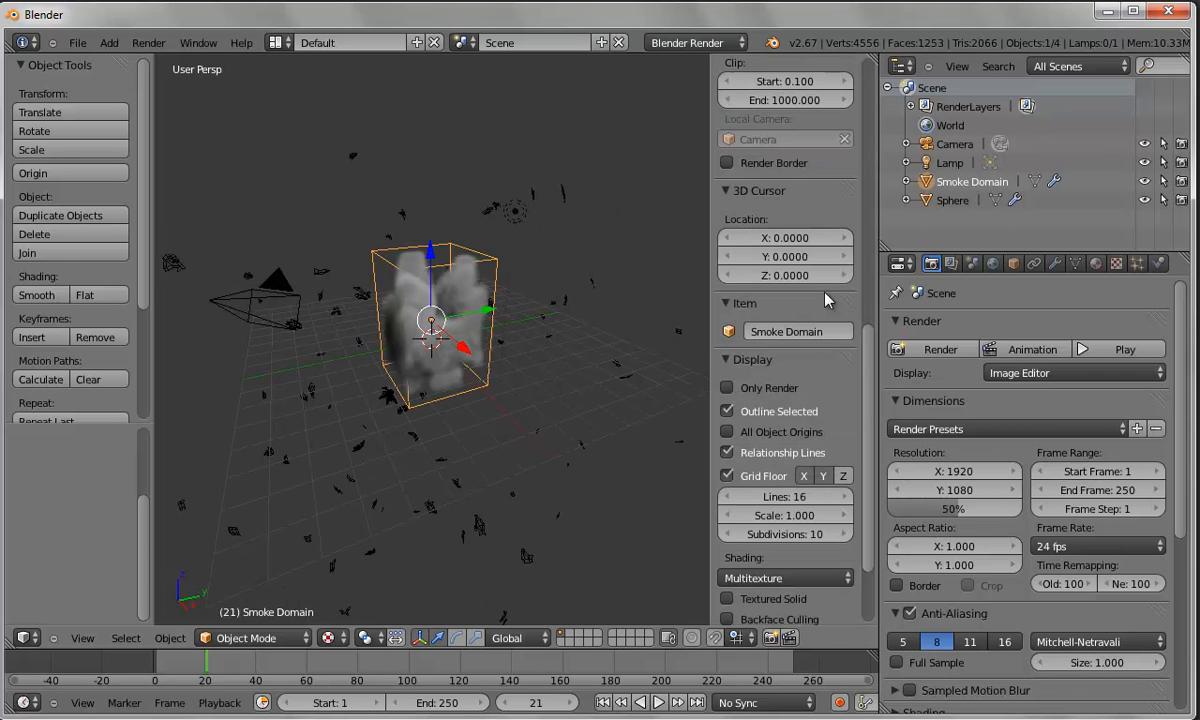
drag(868, 398, 868, 196)
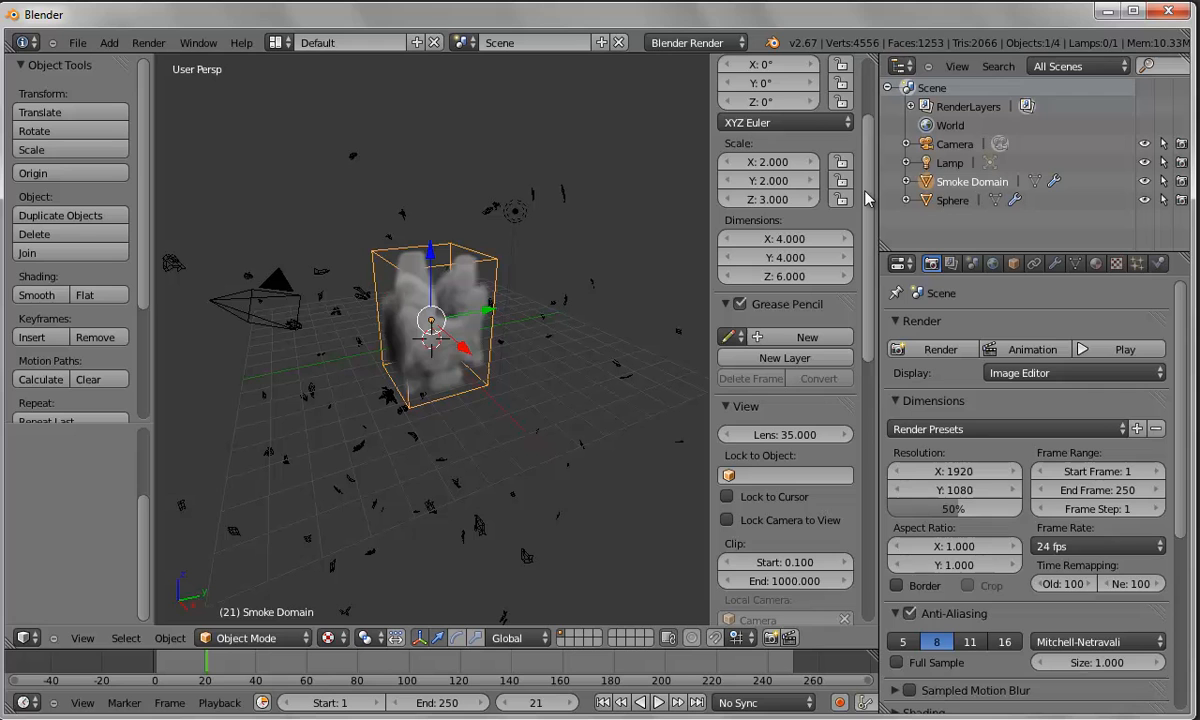
click(800, 240)
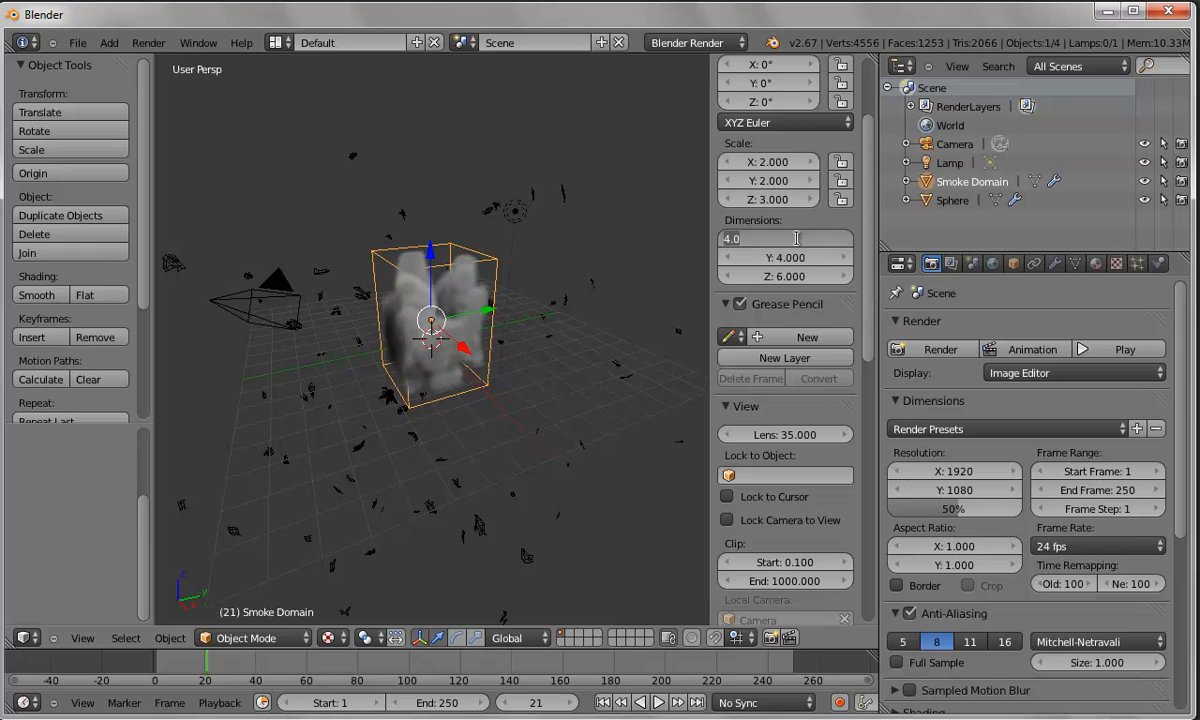
text(10)
key(Tab)
text(10)
key(Tab)
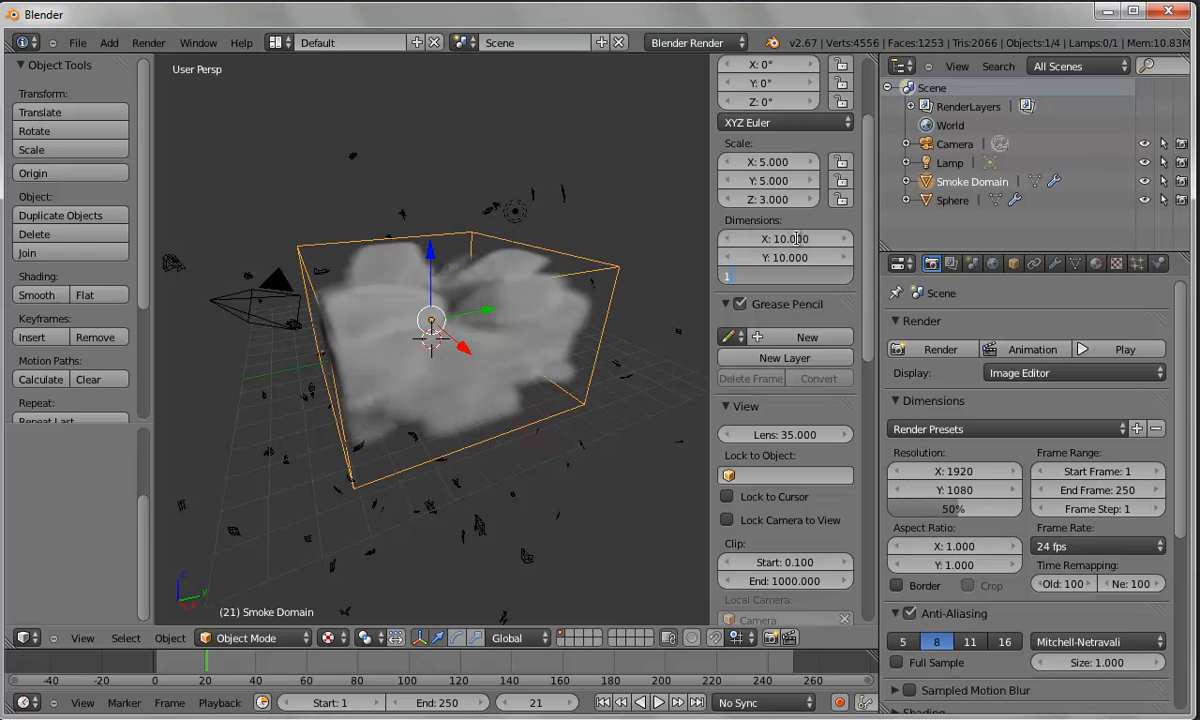
text(10)
key(Return)
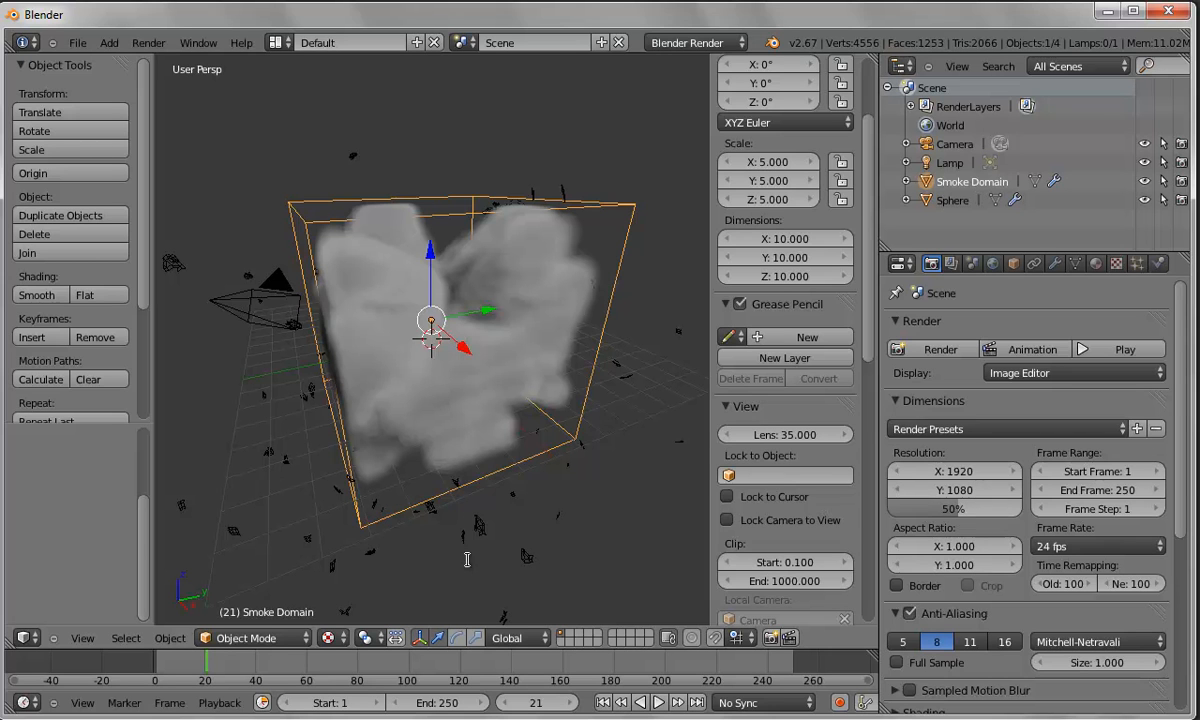
Replay the smoke animation in the enlarged domain from frame 1 and stop at frame 7.
click(603, 702)
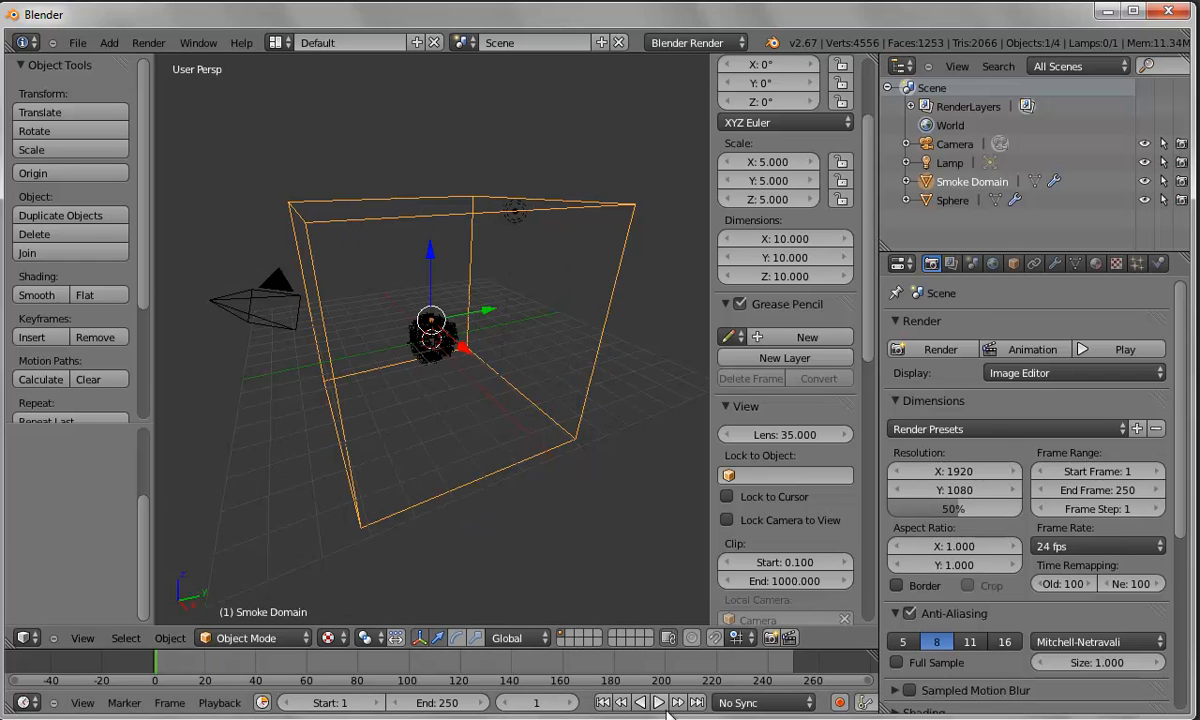
click(659, 702)
click(651, 702)
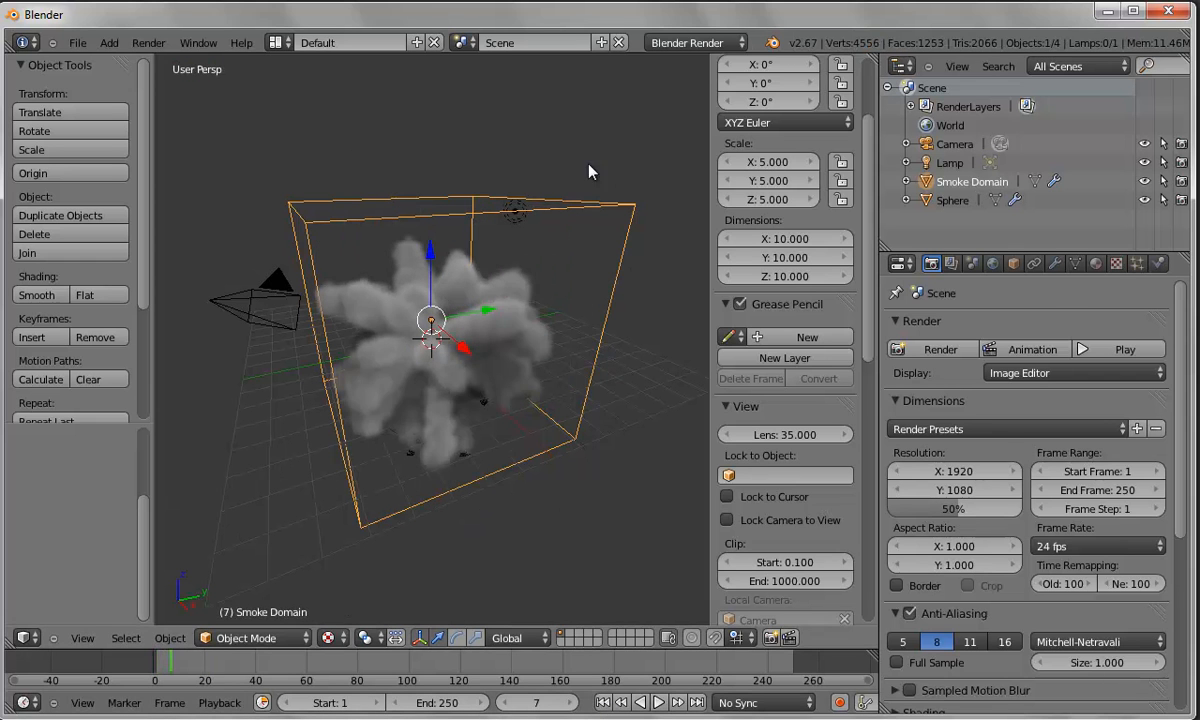
Check the camera's framing, orbit to a view of the whole smoke domain, and align the camera to it.
key(KP_0)
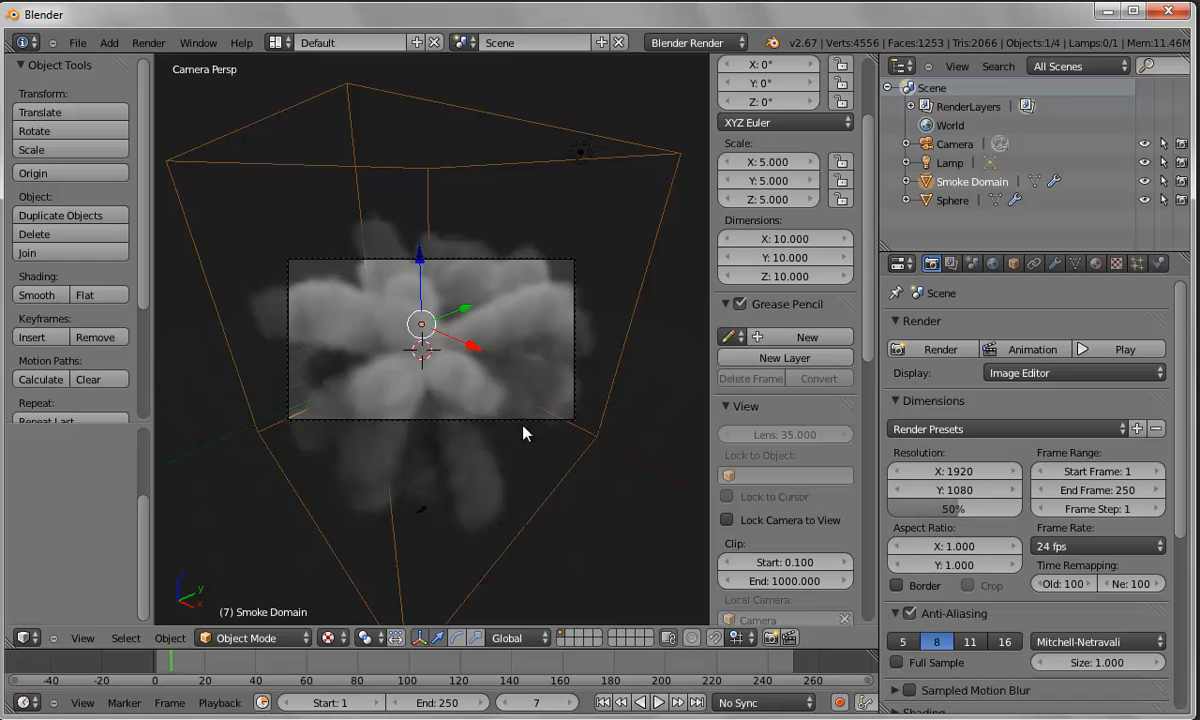
scroll(540, 383, down, 3)
scroll(548, 378, up, 3)
middle_drag(509, 345, 541, 313)
scroll(546, 400, down, 1)
mouse_move(546, 402)
middle_down()
mouse_move(540, 387)
mouse_move(530, 394)
middle_up()
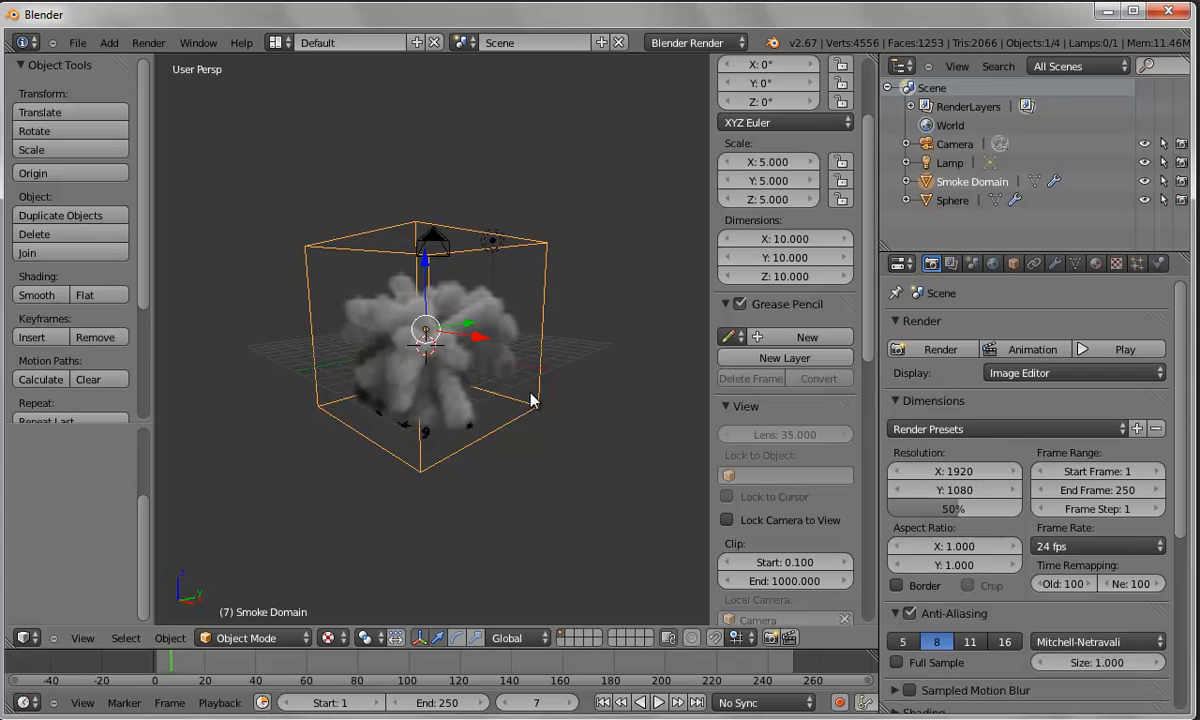
key(KP_0)
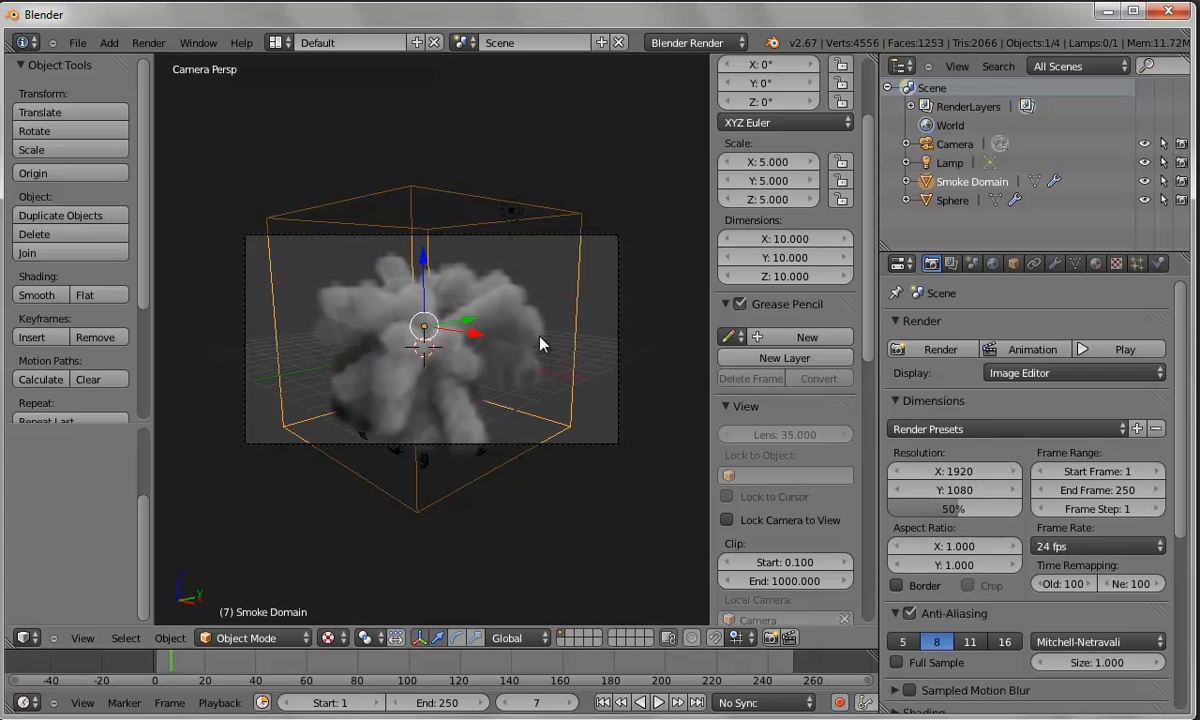
Render frame 7 as a still image, view the smoke, and return to the 3D view.
click(148, 43)
click(158, 59)
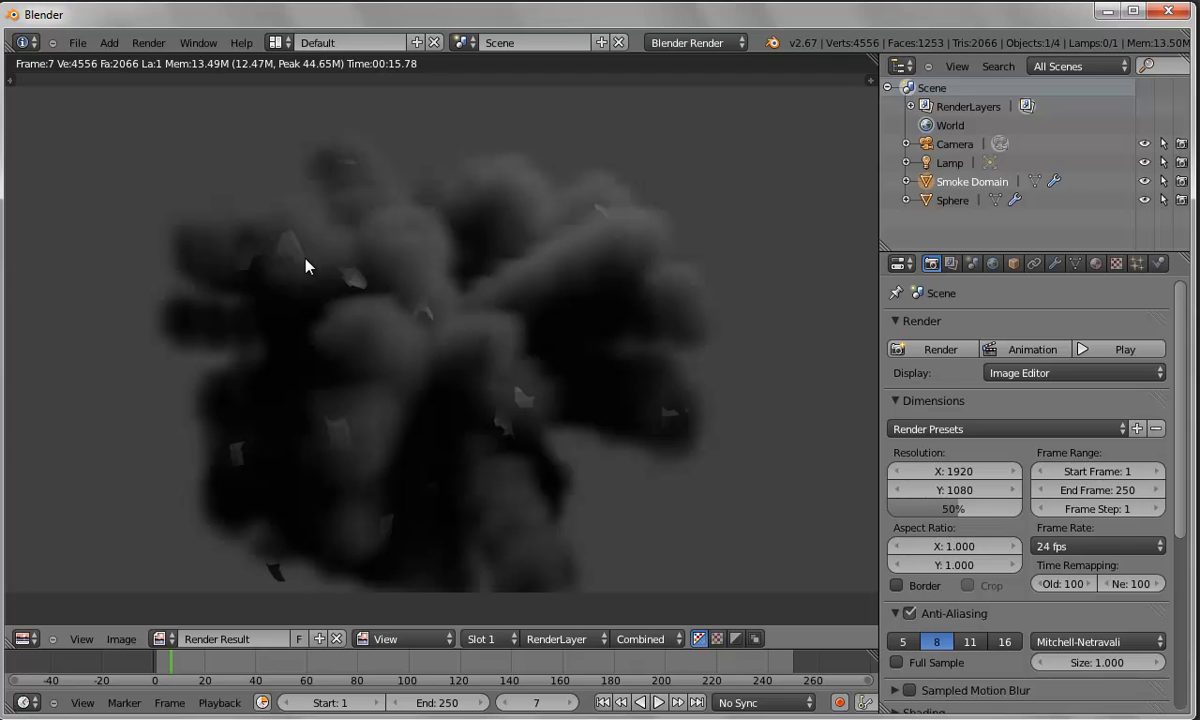
key(Escape)
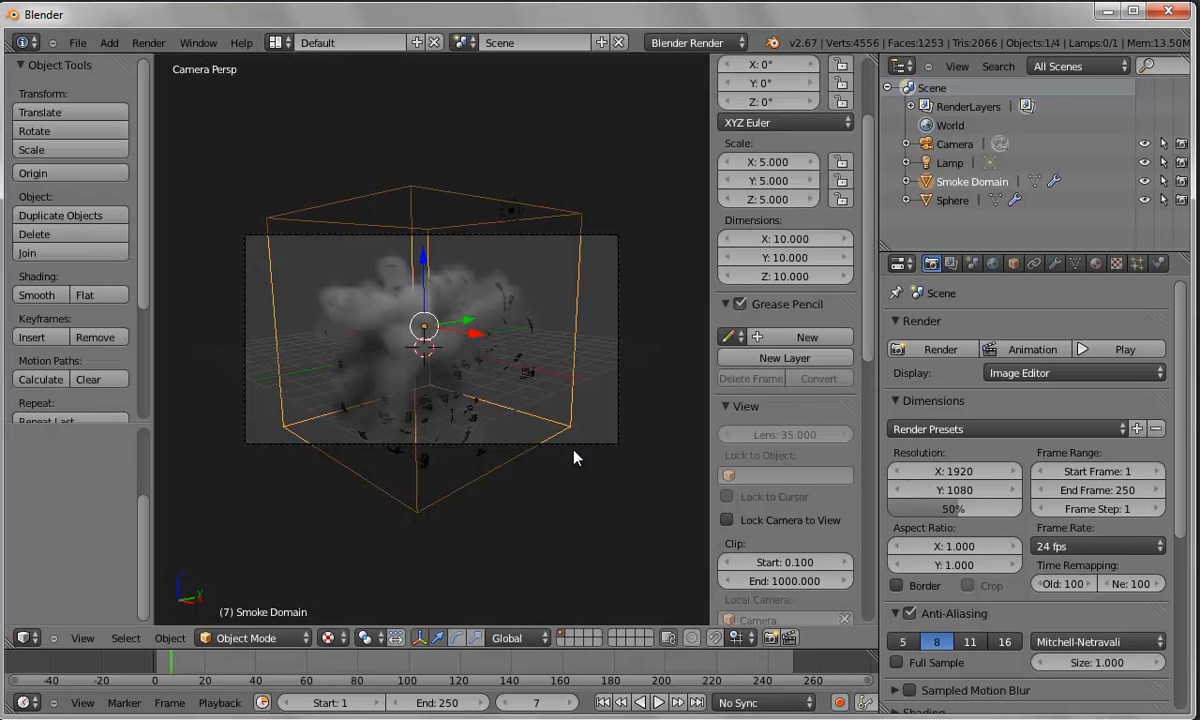
Set the world's horizon color to black.
click(992, 263)
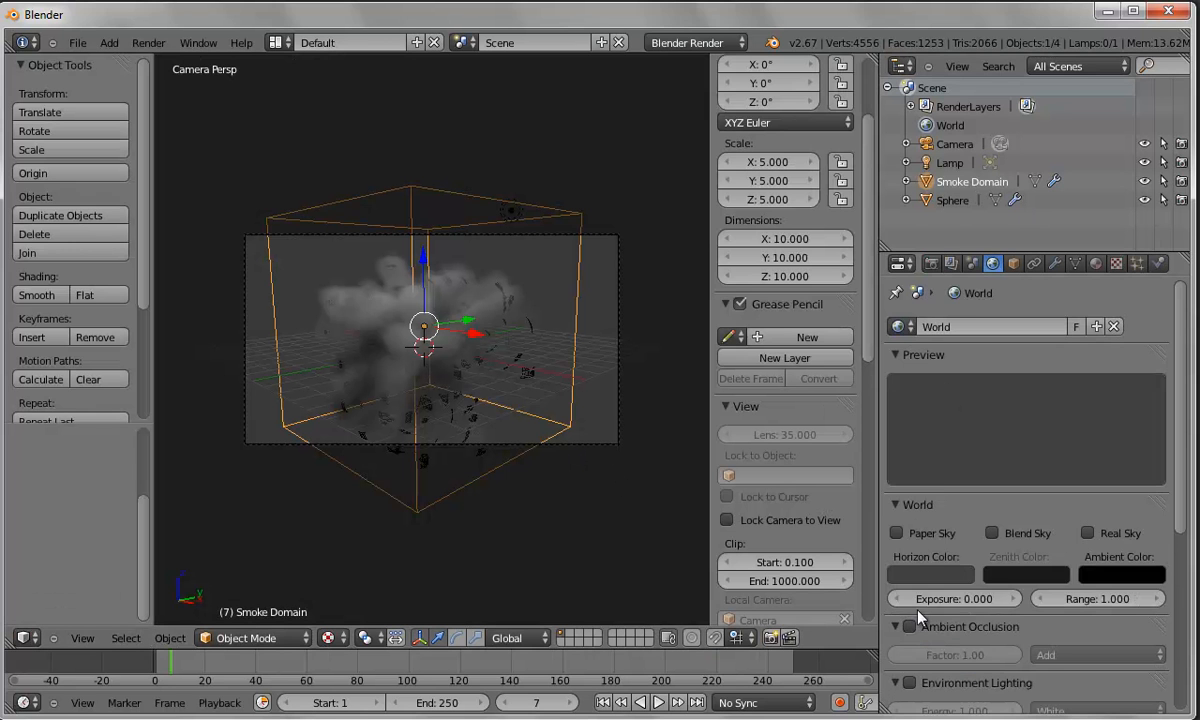
click(931, 578)
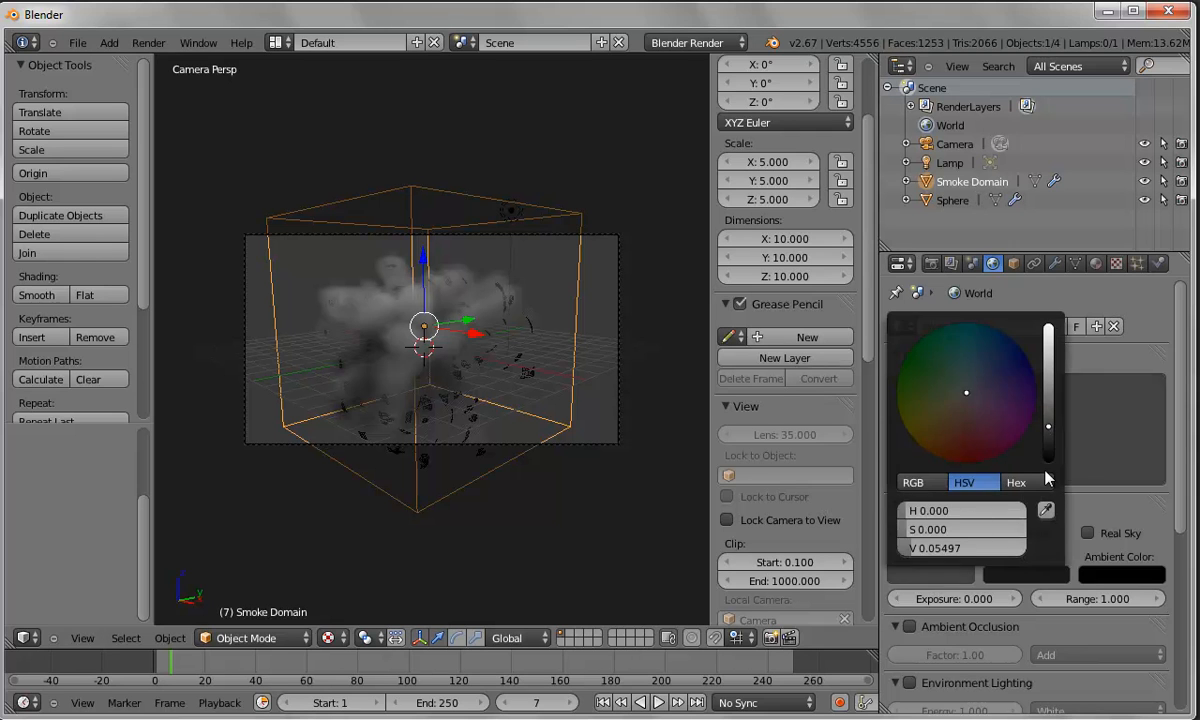
click(1047, 457)
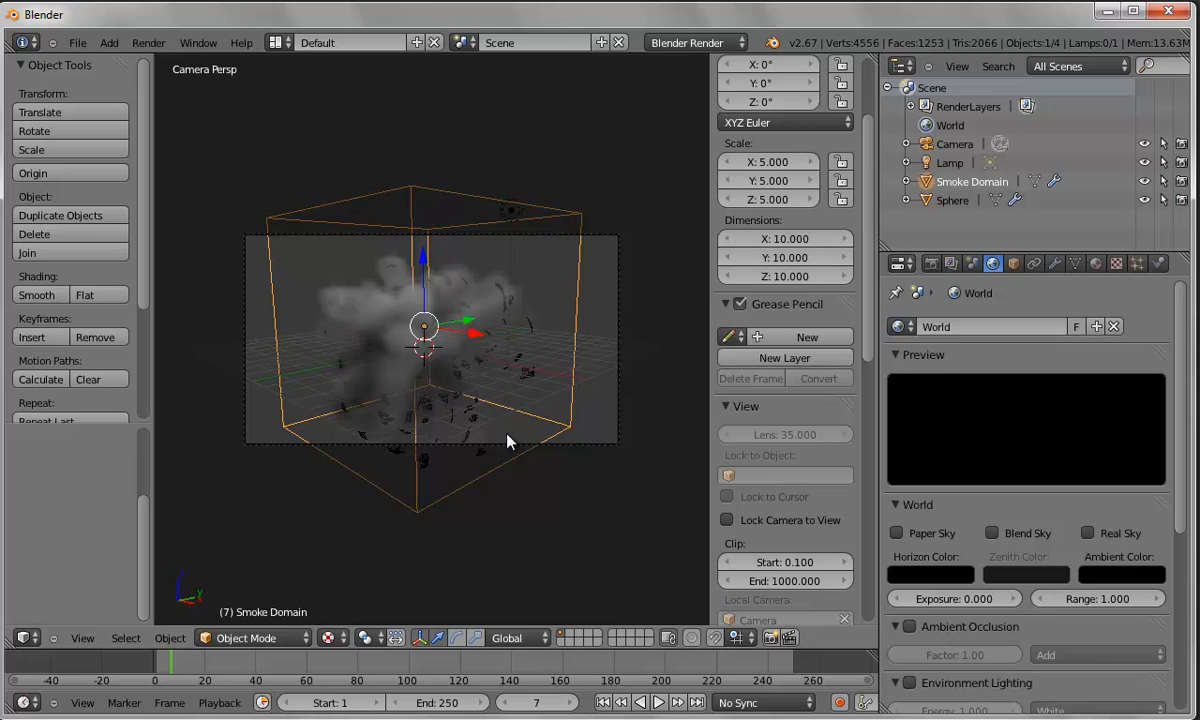
Rewind to frame 0, set the sphere's smoke flow type to Fire + Smoke, and play the animation up to frame 18.
click(157, 665)
drag(157, 665, 153, 665)
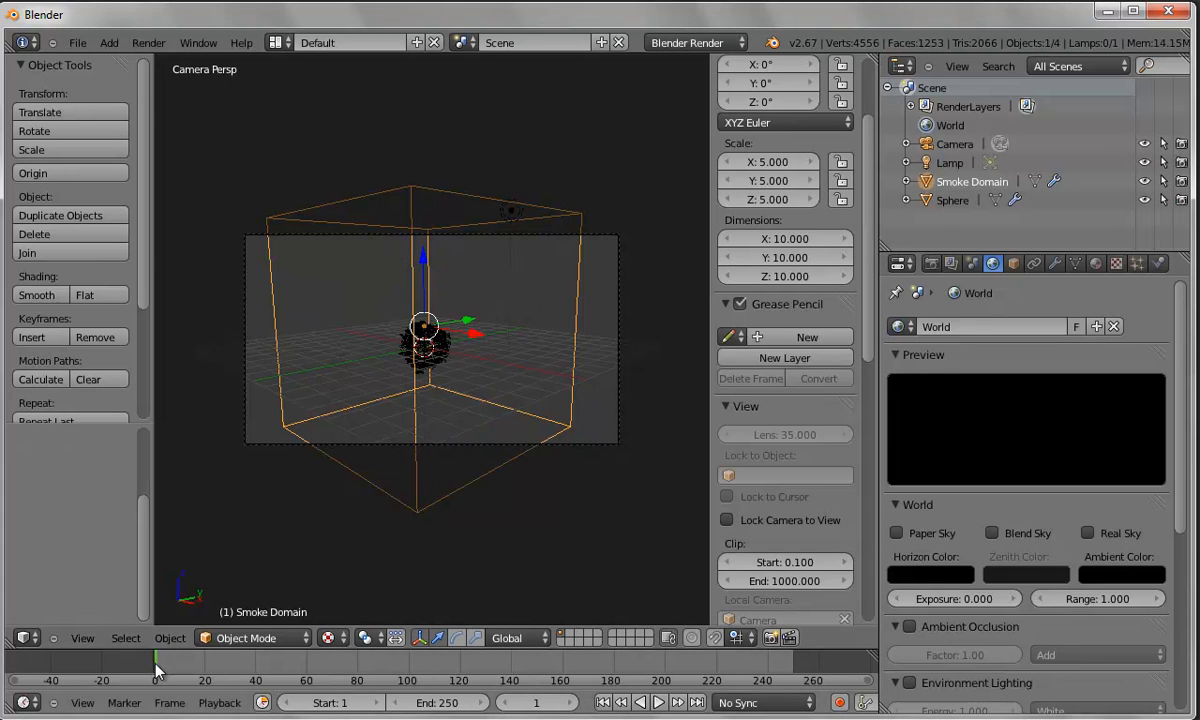
right_click(424, 344)
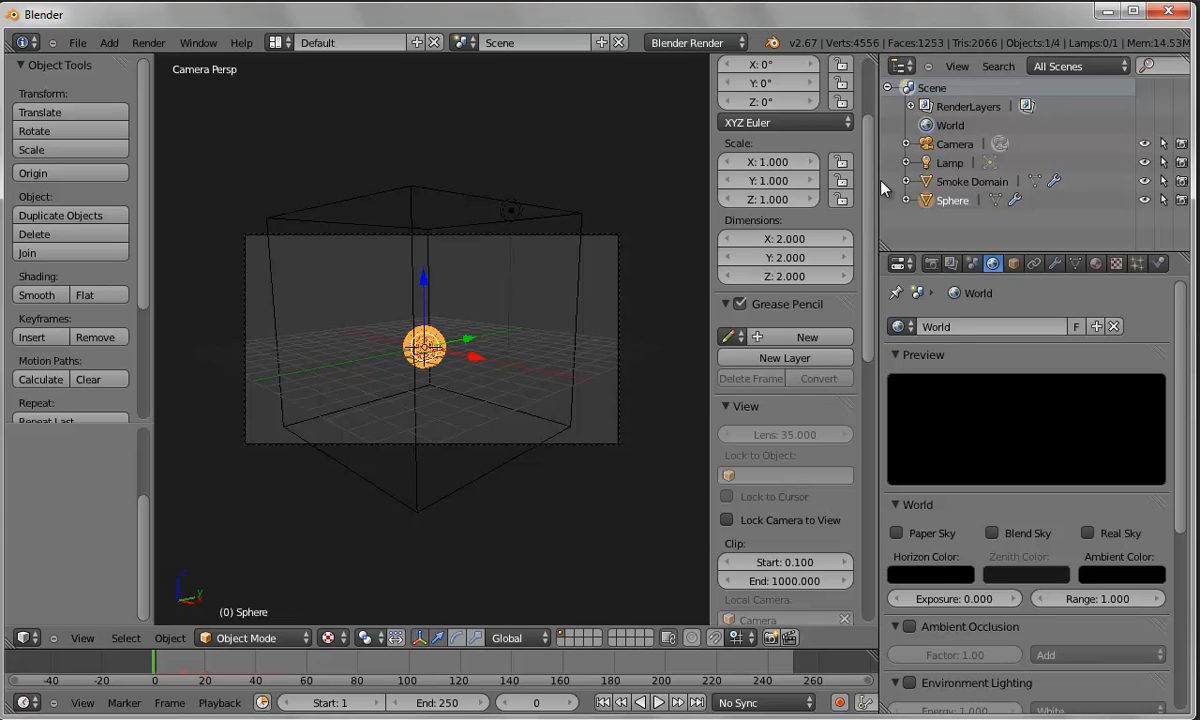
click(1158, 263)
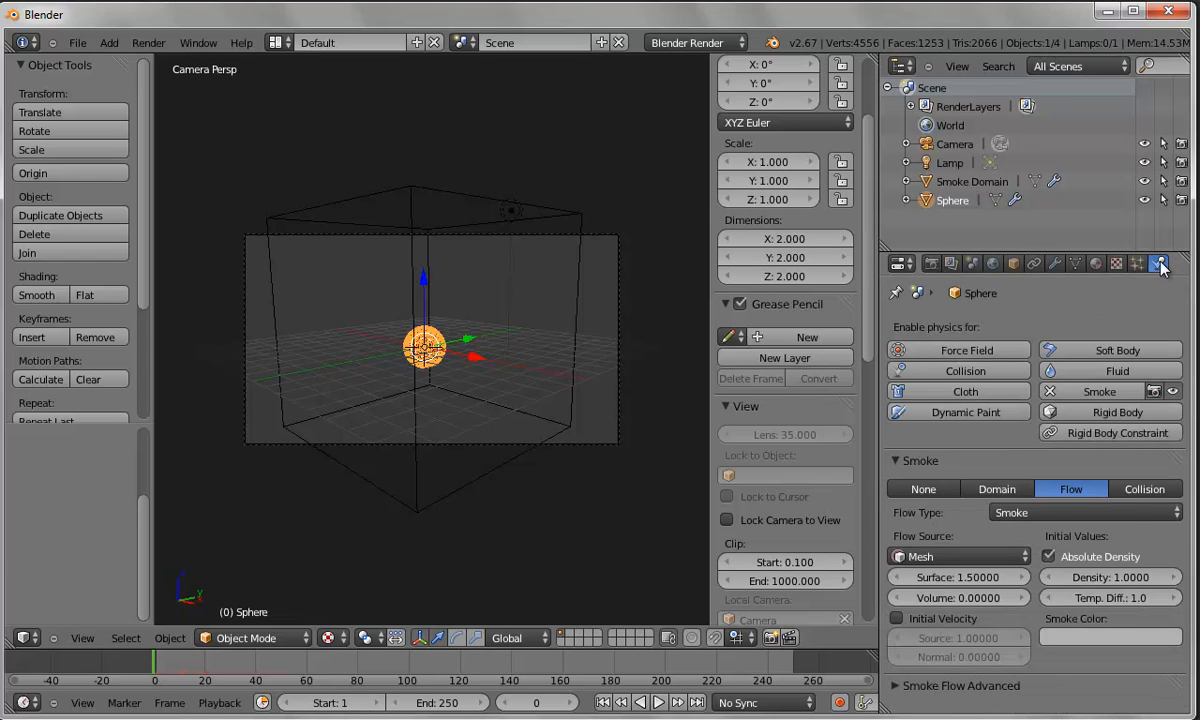
click(1042, 514)
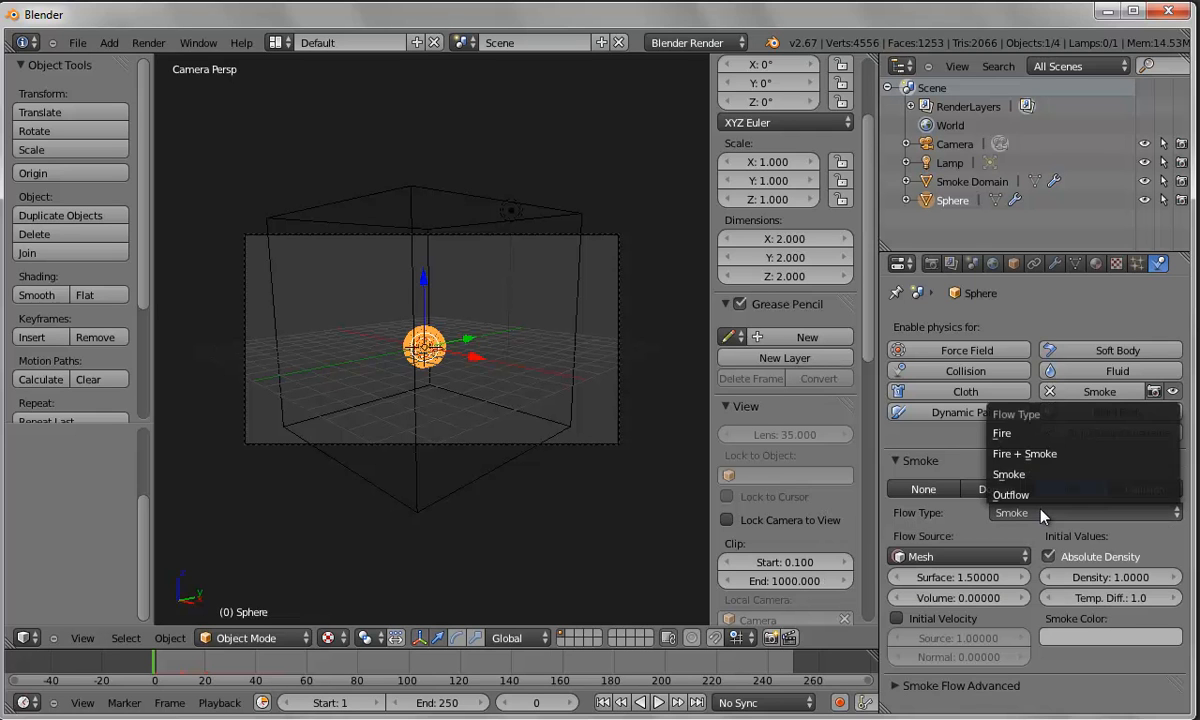
click(1036, 454)
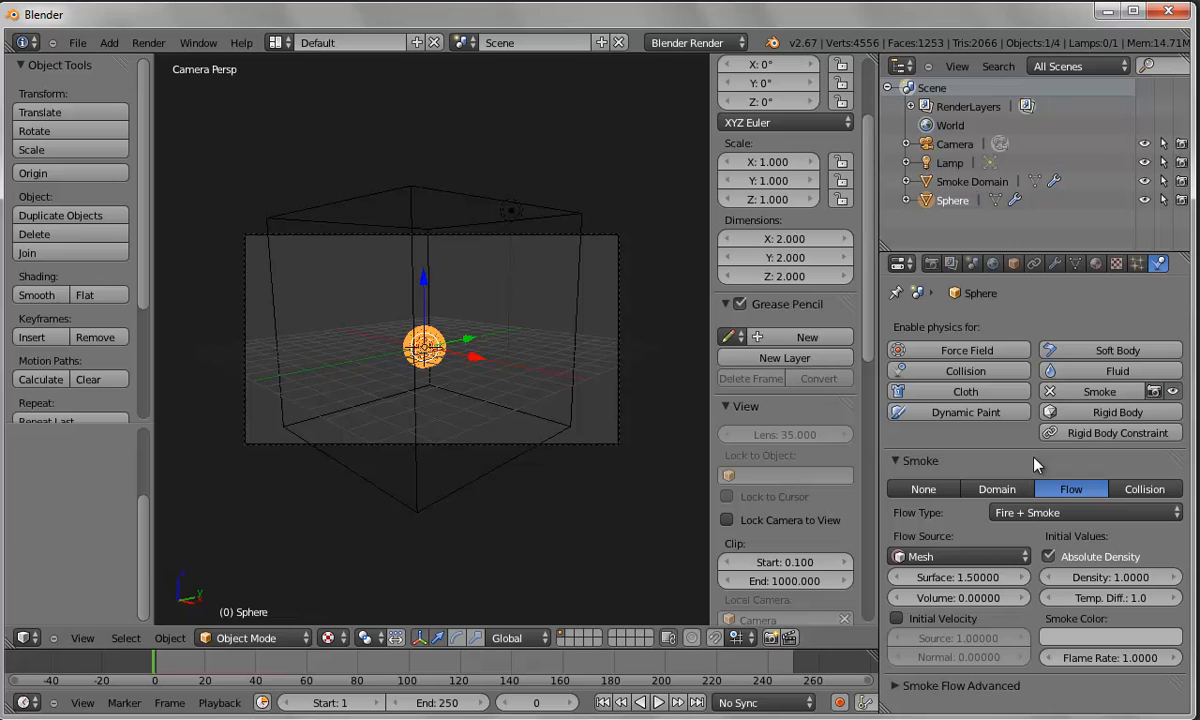
click(658, 703)
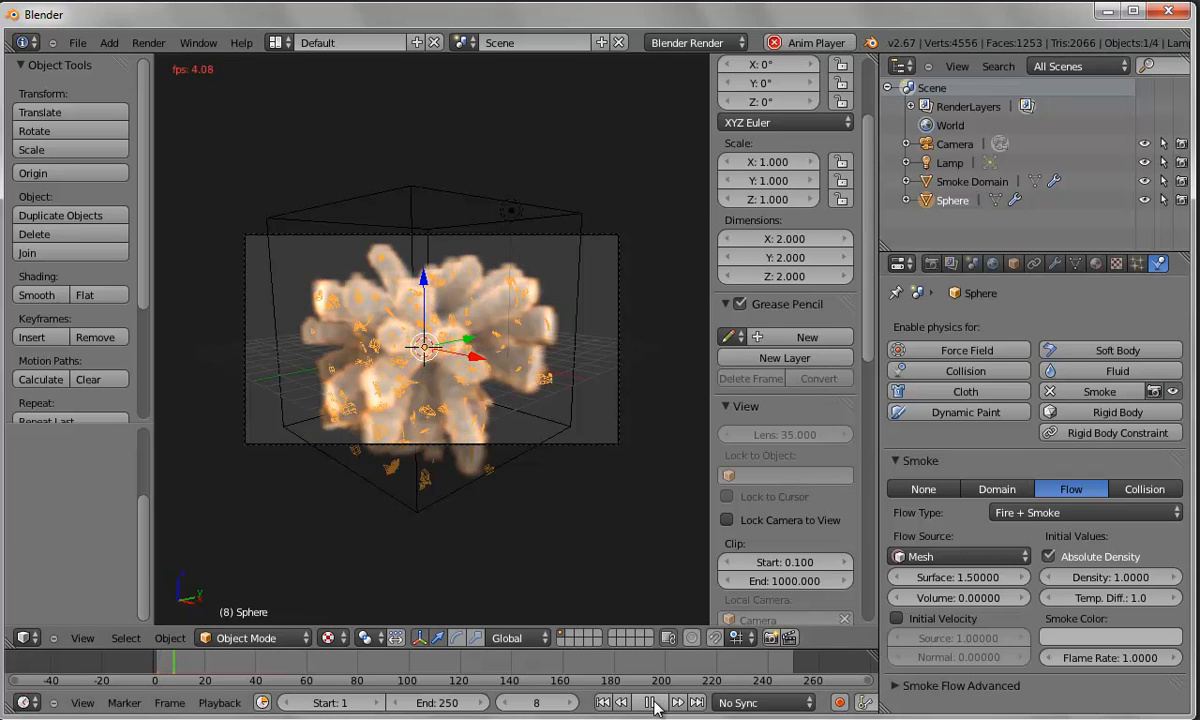
click(652, 703)
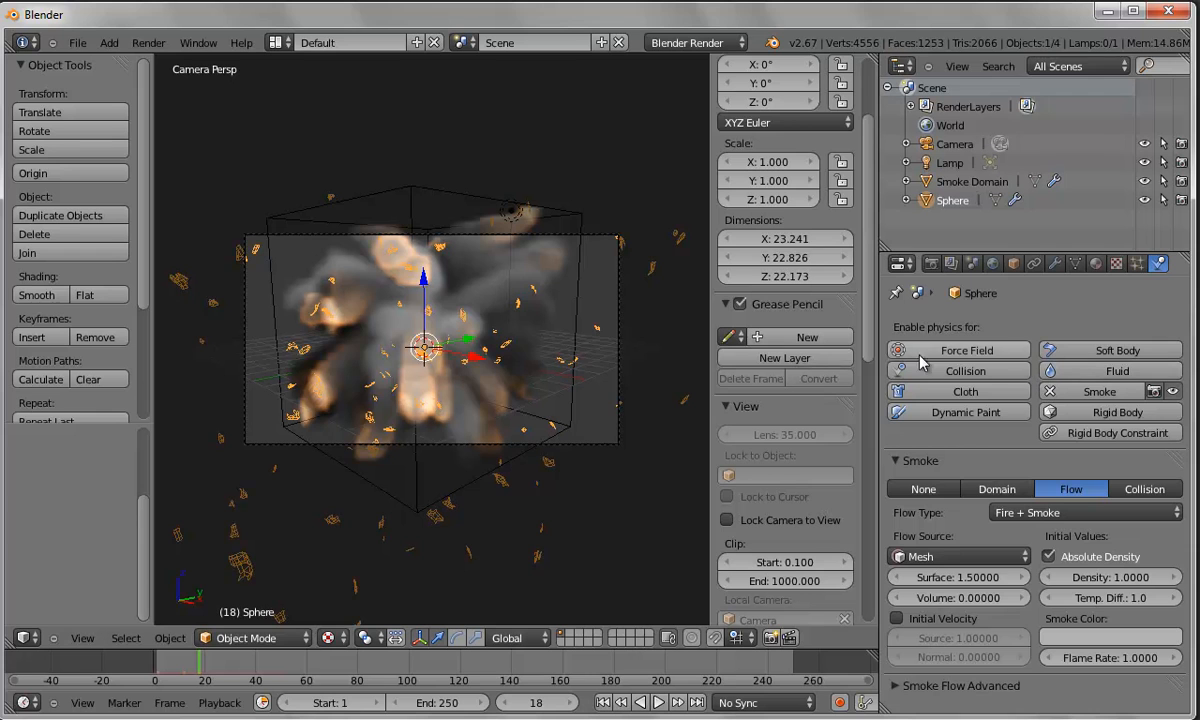
Enable Dissolve on the smoke domain and replay the animation from the start, stopping at frame 27.
click(947, 183)
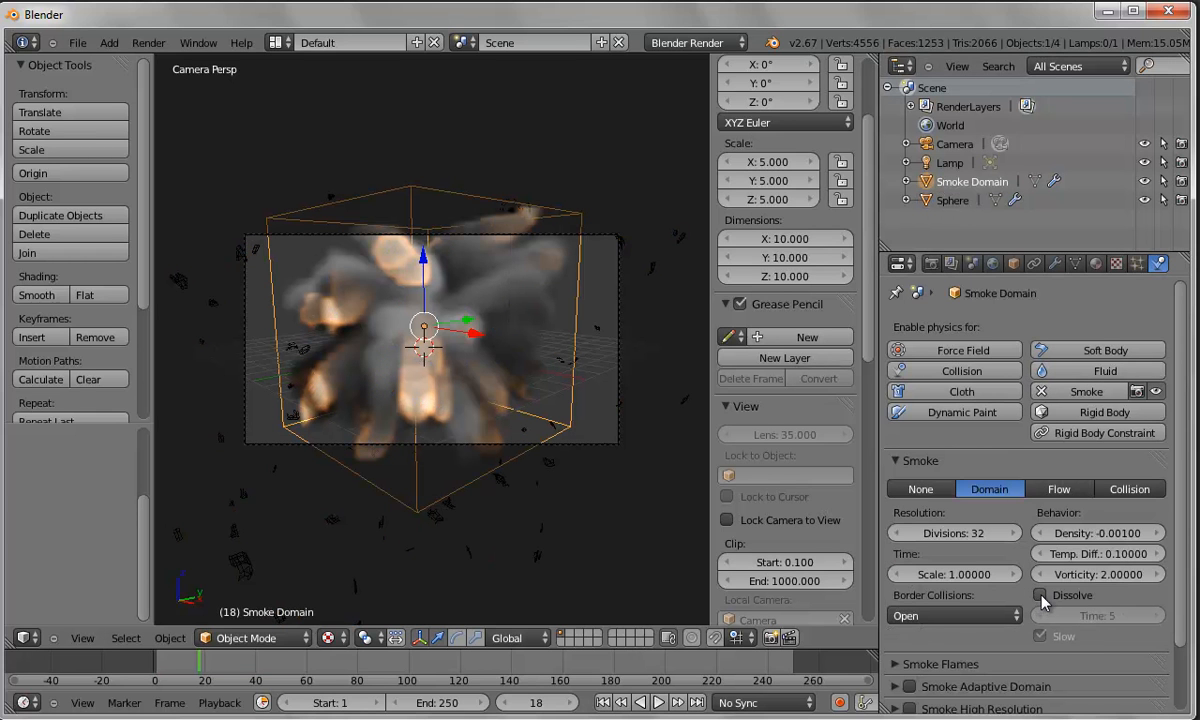
click(1041, 596)
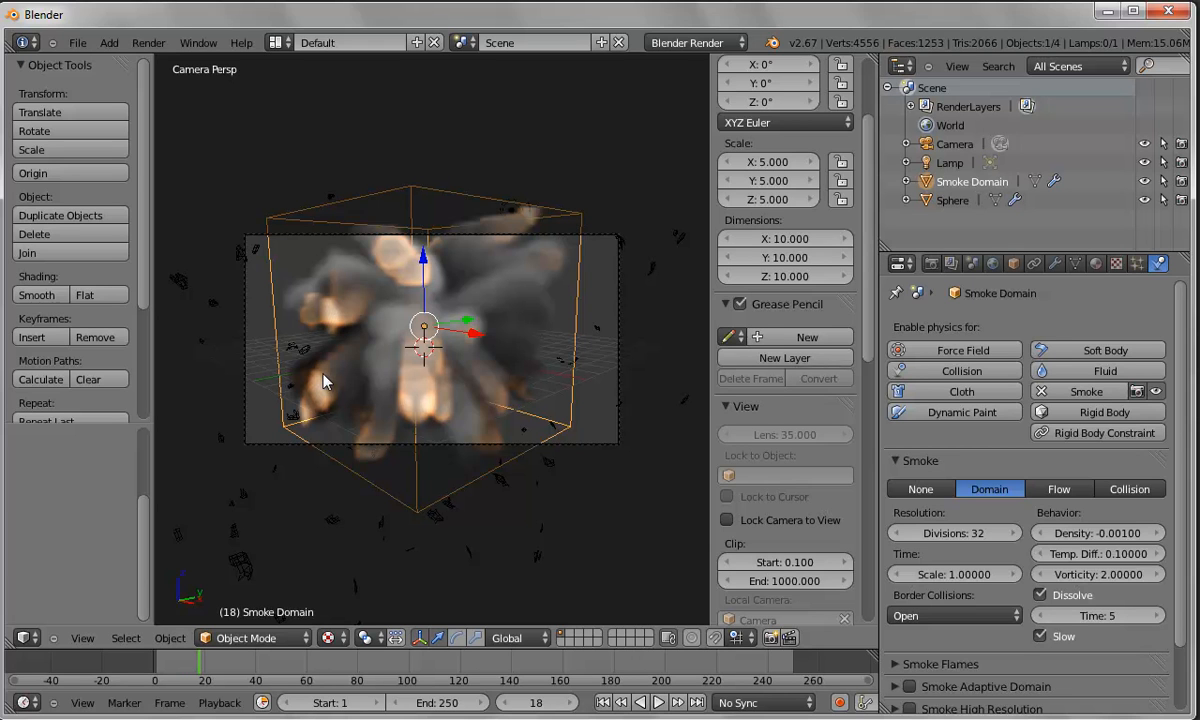
click(603, 702)
click(658, 704)
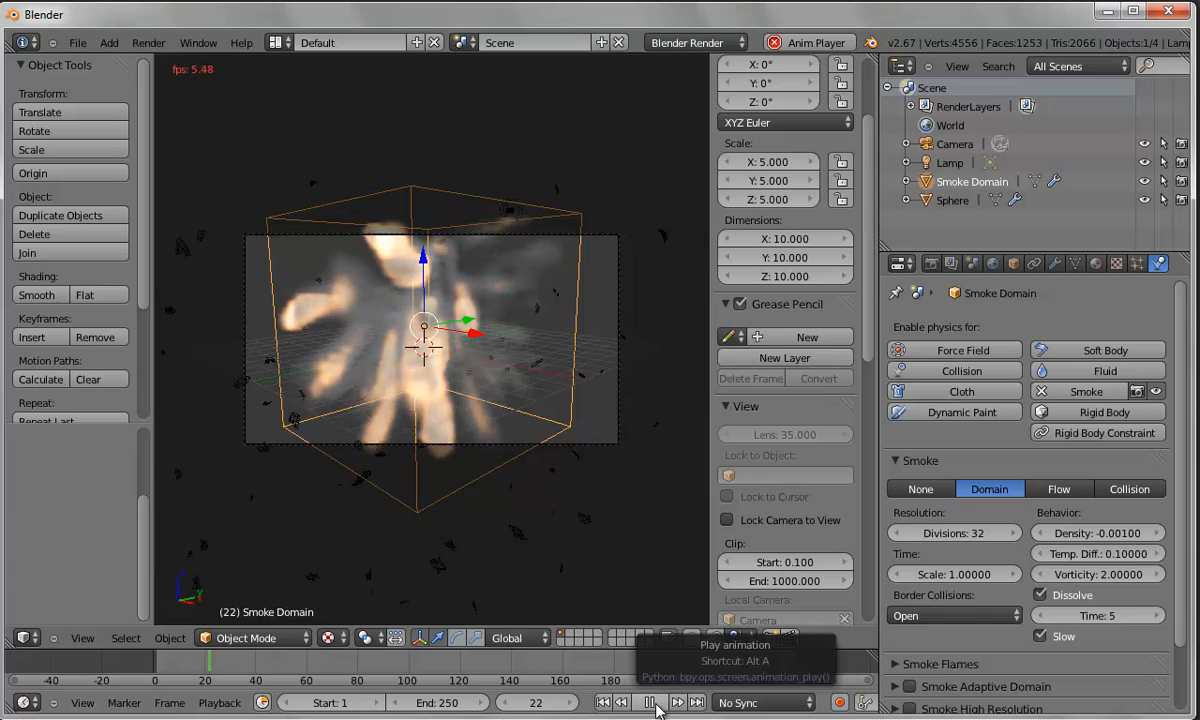
click(652, 703)
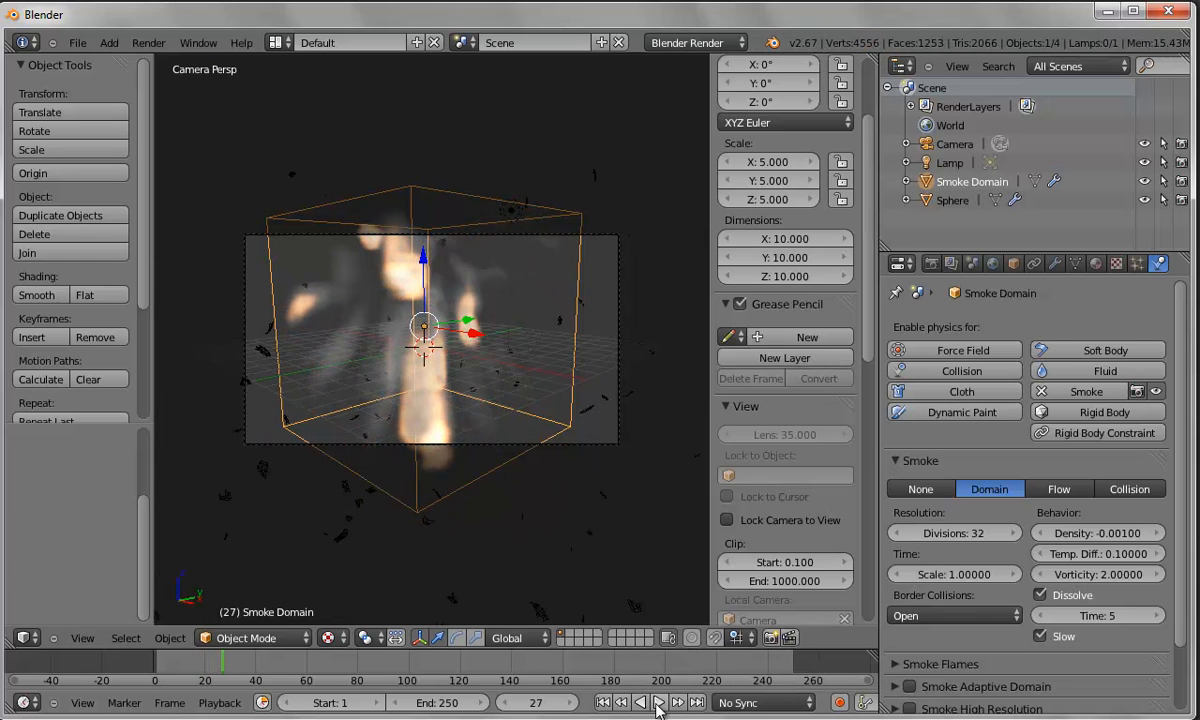
Rewind to frame 1 and save the scene in the Desktop folder as module14demo2.blend.
click(603, 703)
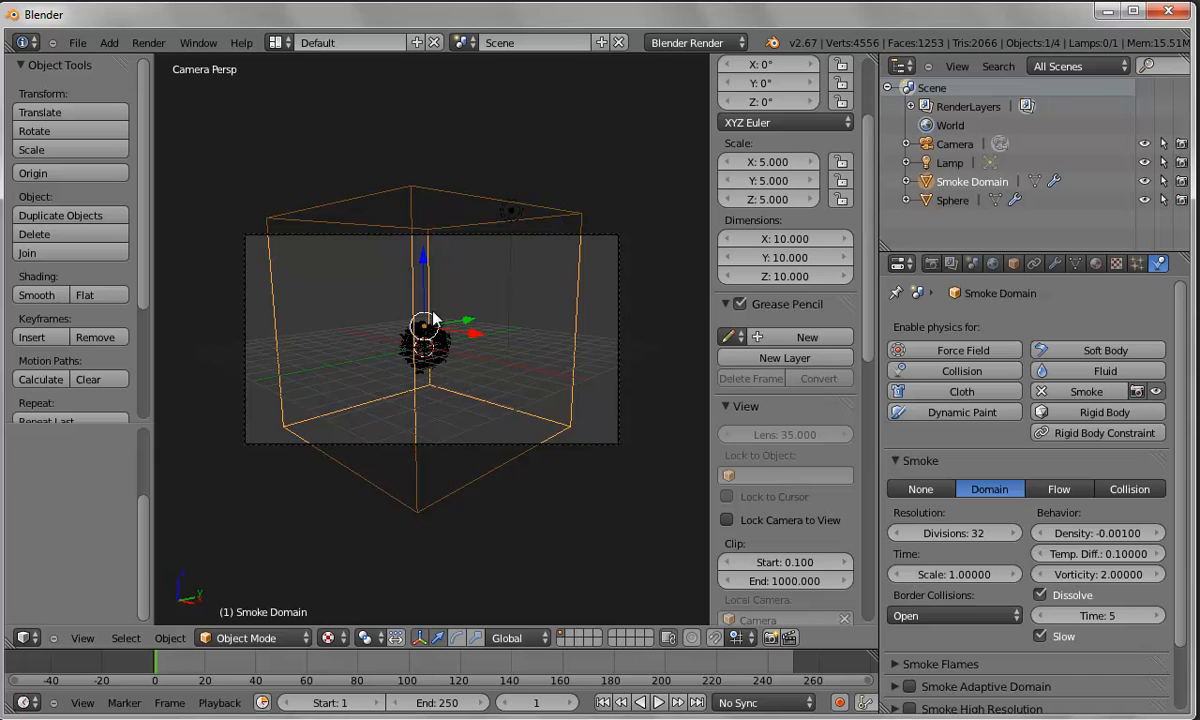
click(77, 42)
click(110, 182)
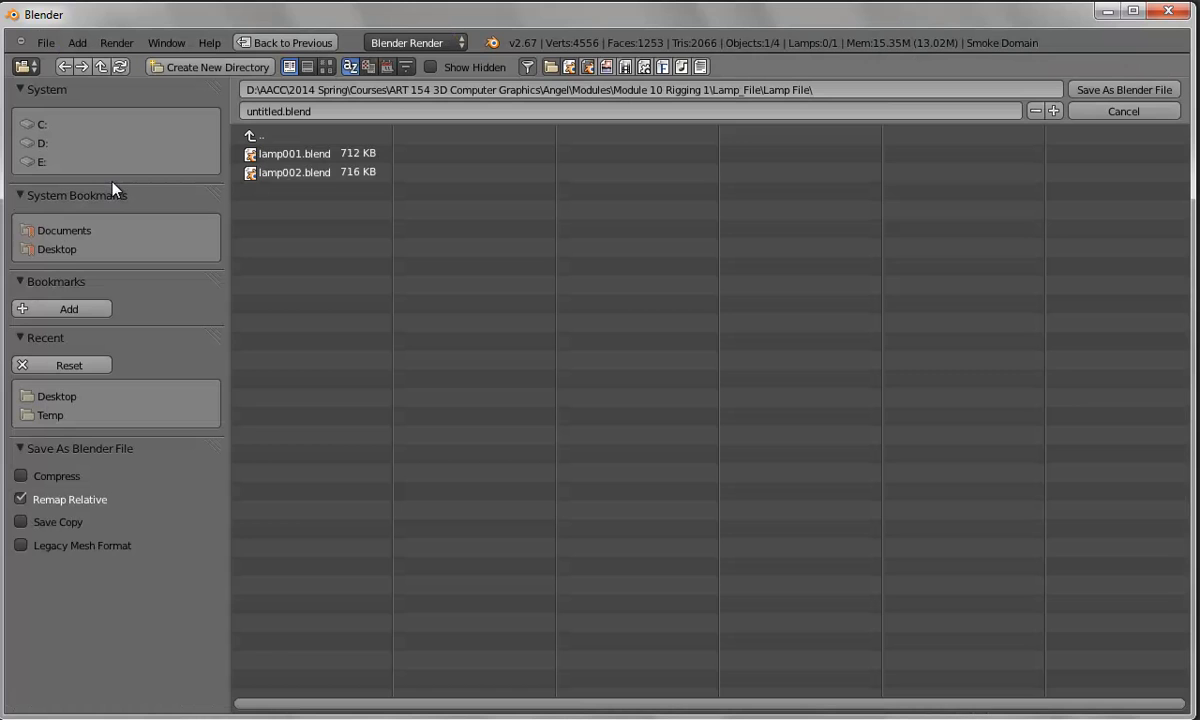
click(57, 397)
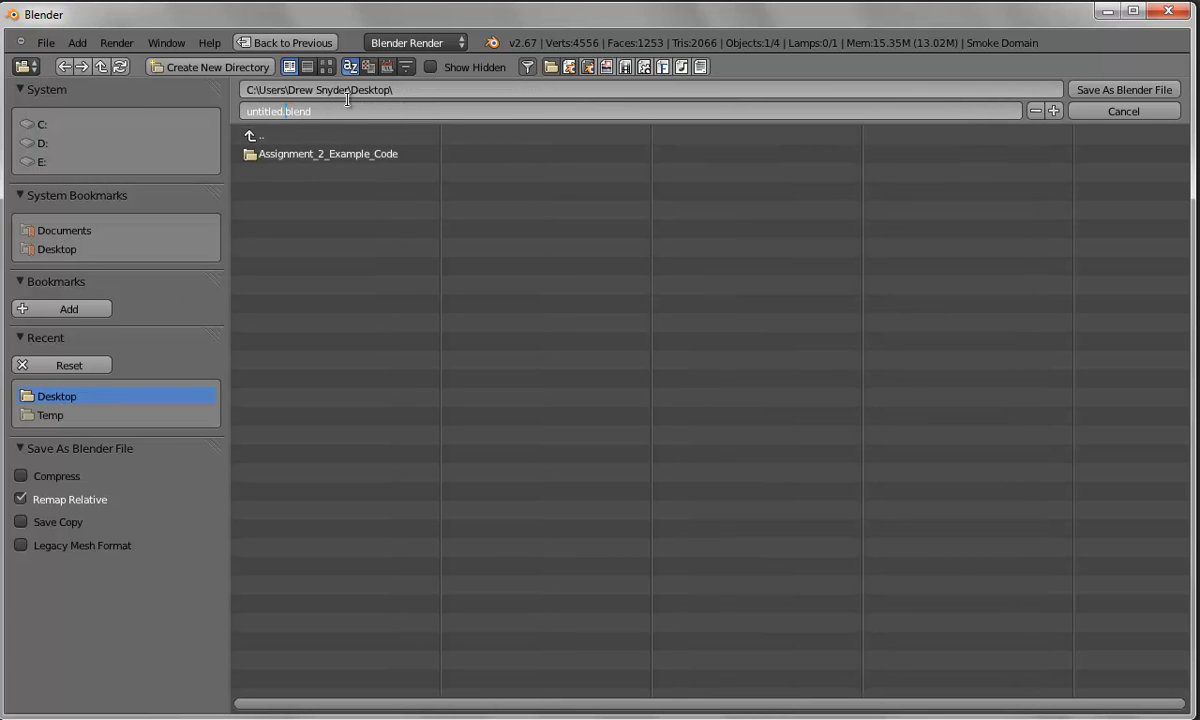
key(BackSpace)
key(BackSpace)
key(BackSpace)
key(BackSpace)
key(BackSpace)
key(BackSpace)
key(BackSpace)
key(BackSpace)
text(moduloe)
key(BackSpace)
key(BackSpace)
text(e14demo2)
key(Return)
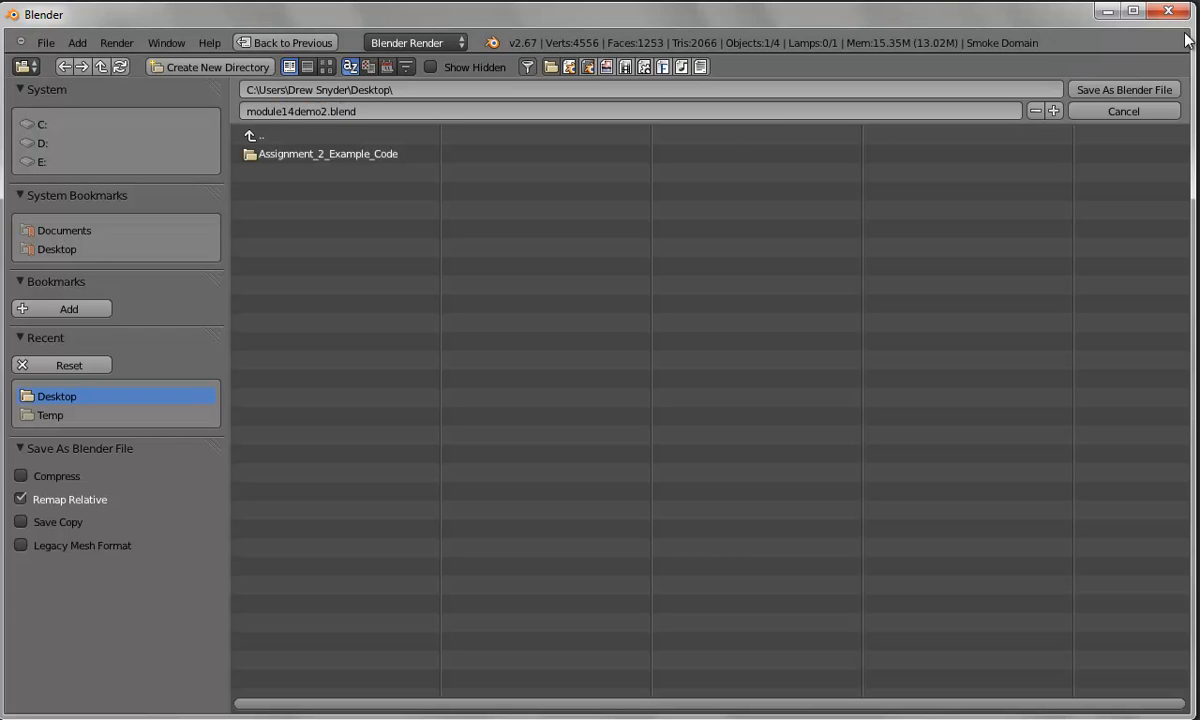
click(1095, 89)
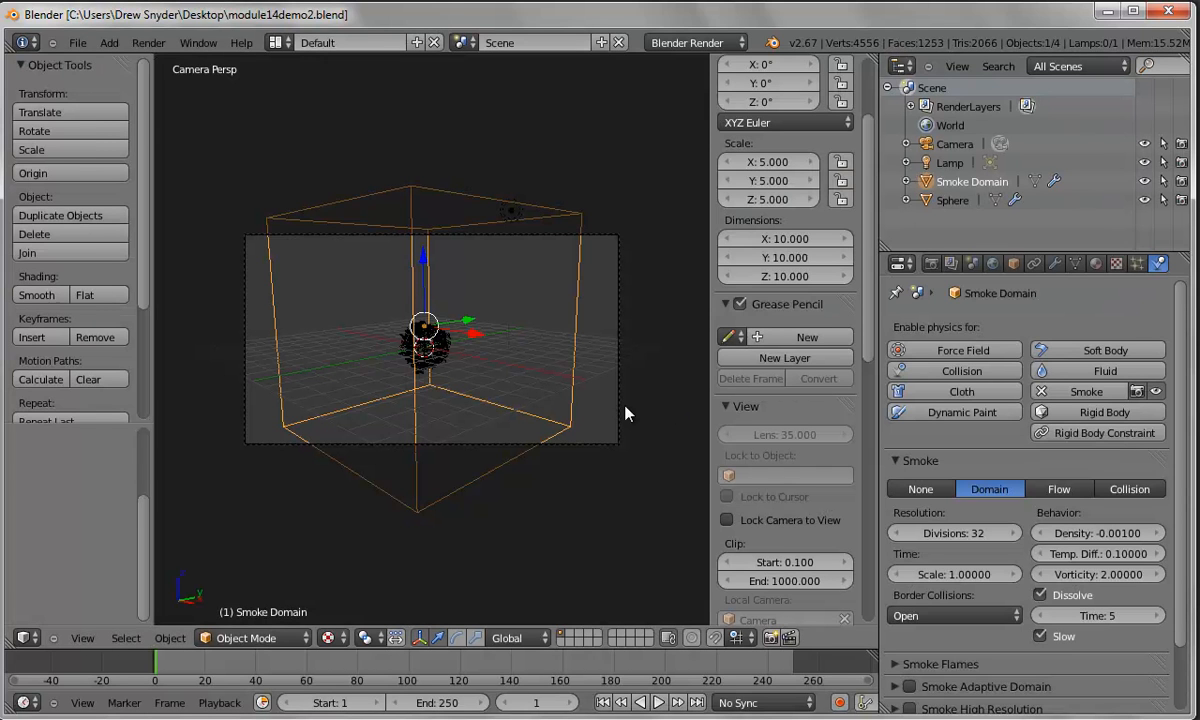
Reduce the render resolution scale to 25%.
click(932, 264)
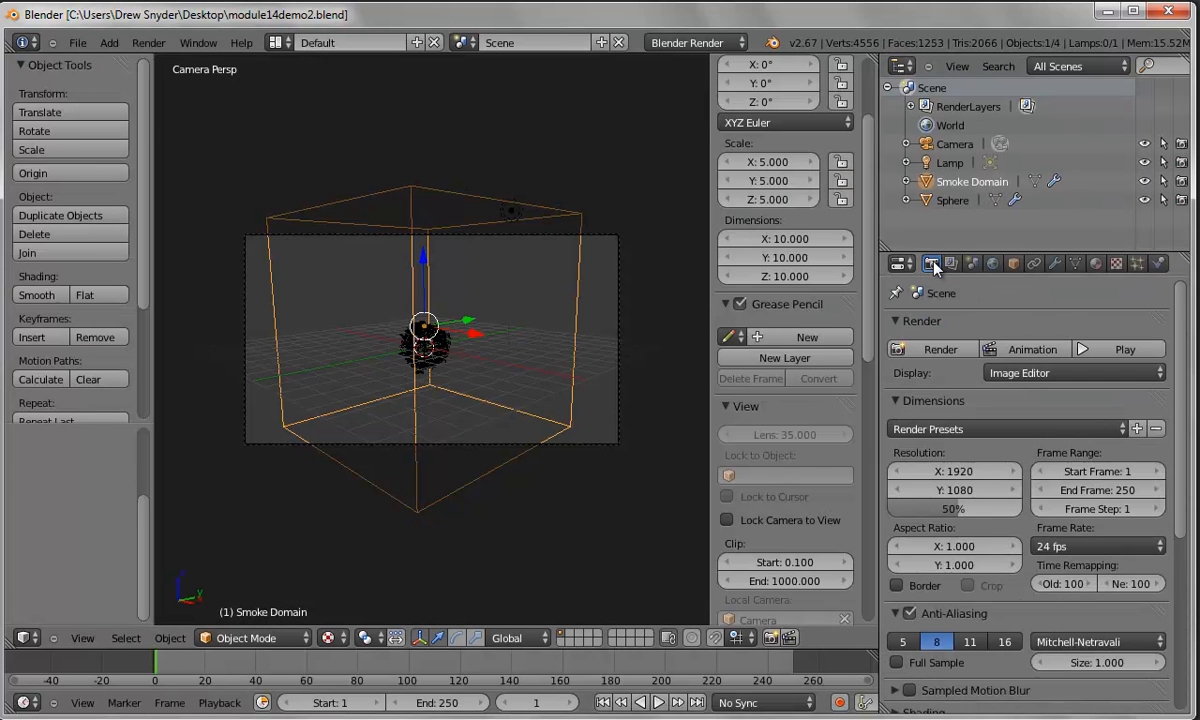
click(941, 509)
text(25)
key(Return)
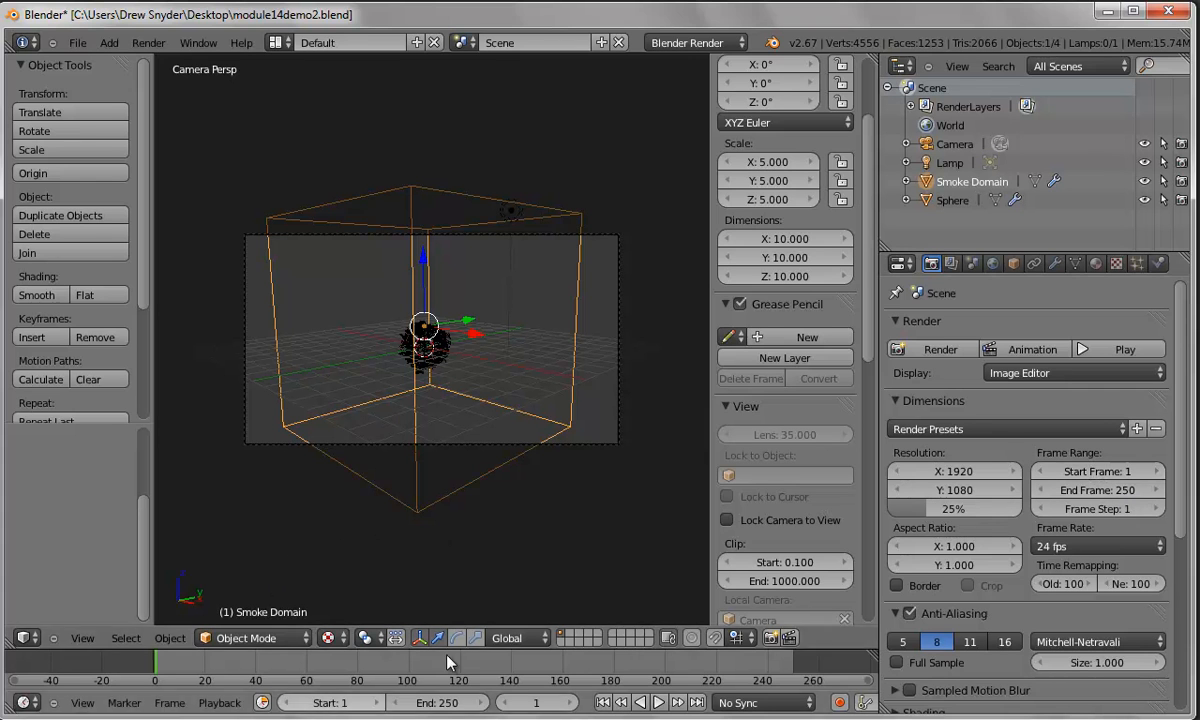
Play the animation up to frame 57 and set the render end frame to 60.
click(659, 702)
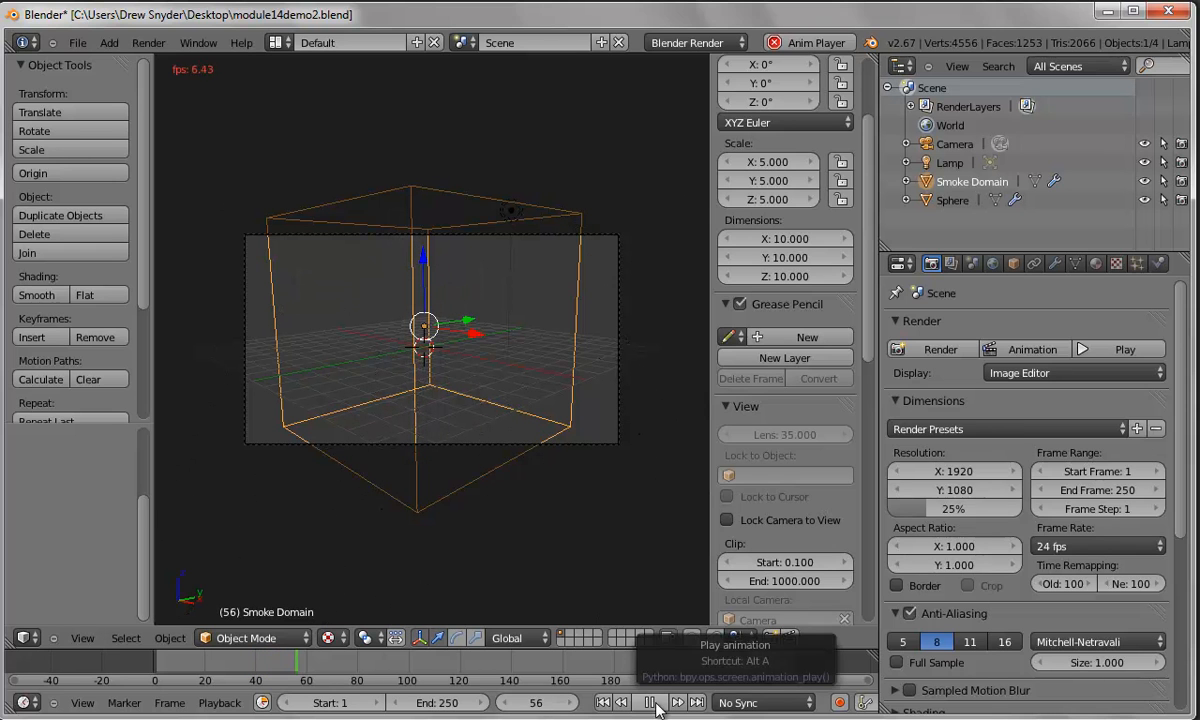
click(650, 703)
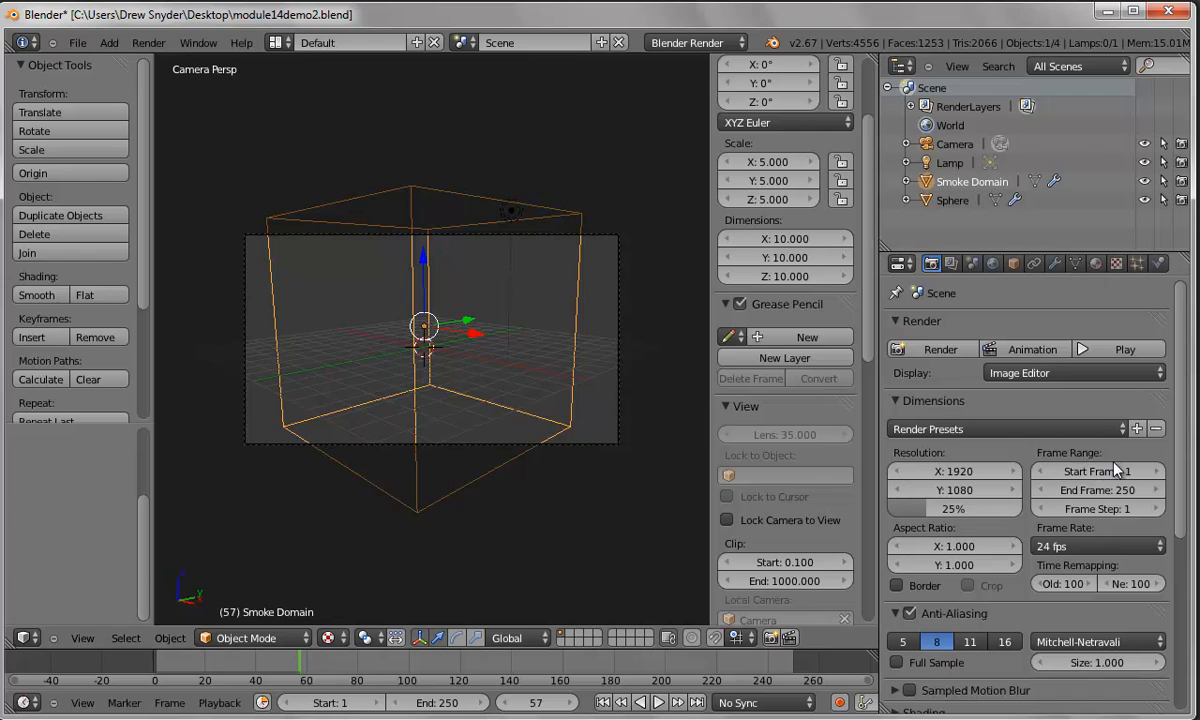
click(1128, 492)
click(1111, 491)
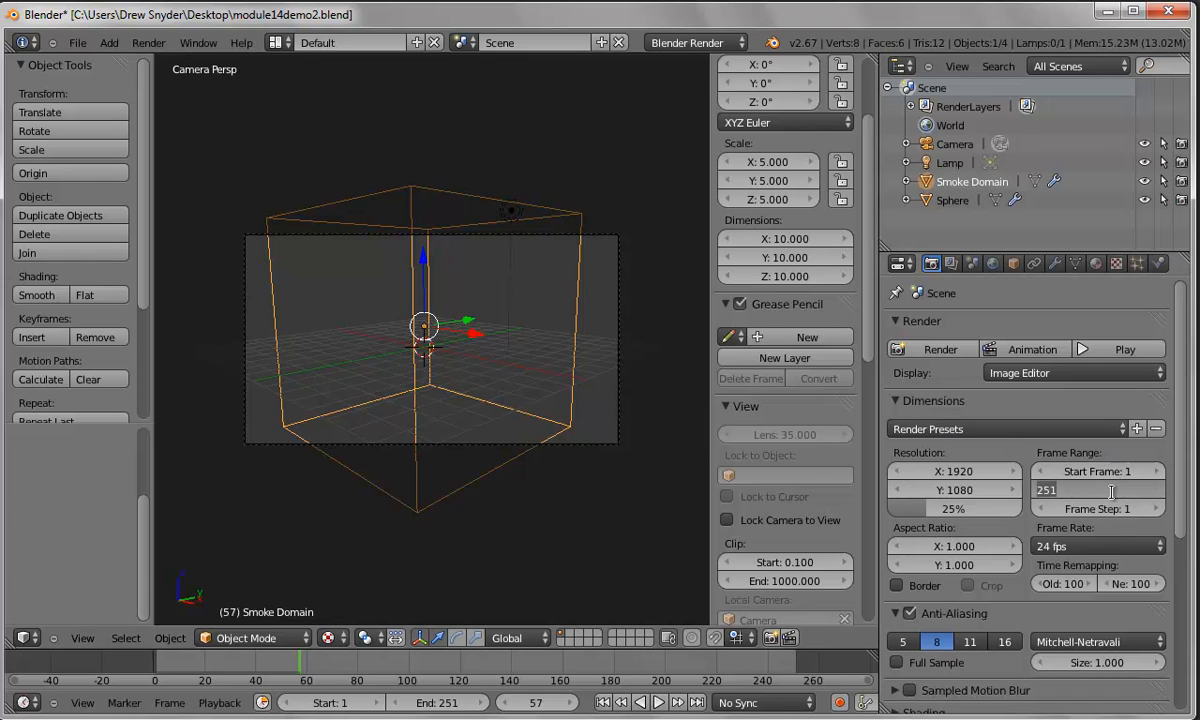
text(60)
key(Return)
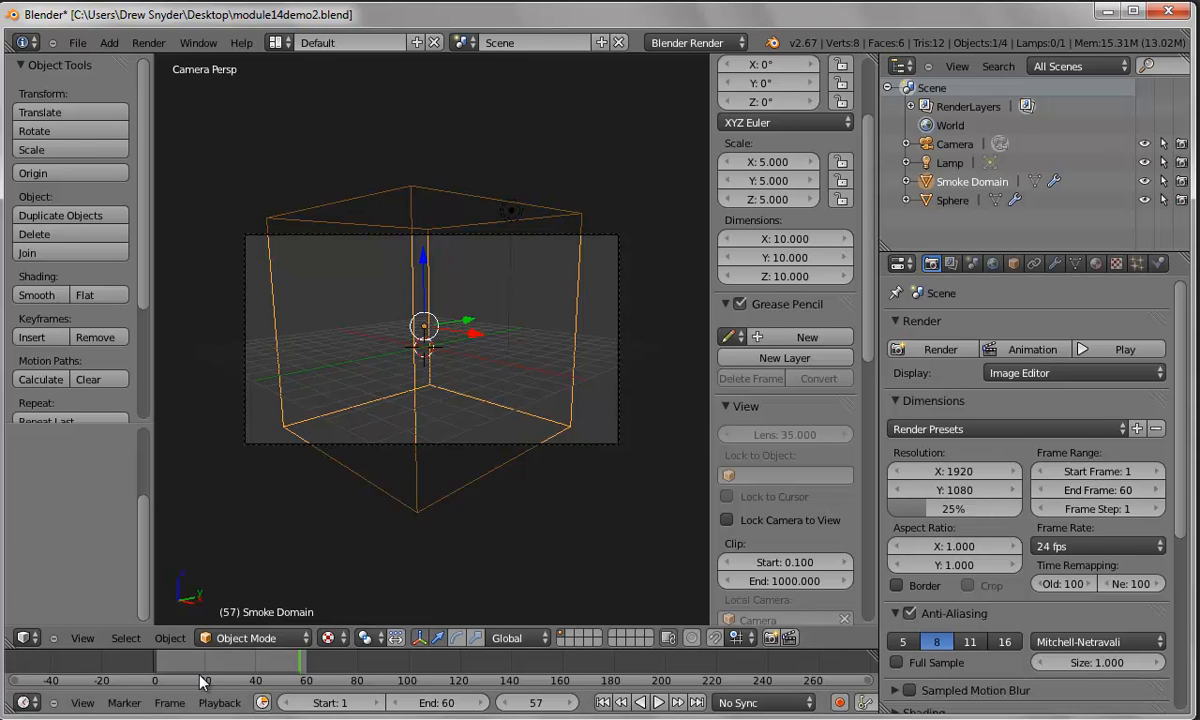
Set the end frame of the smoke domain's cache to 60.
click(1159, 263)
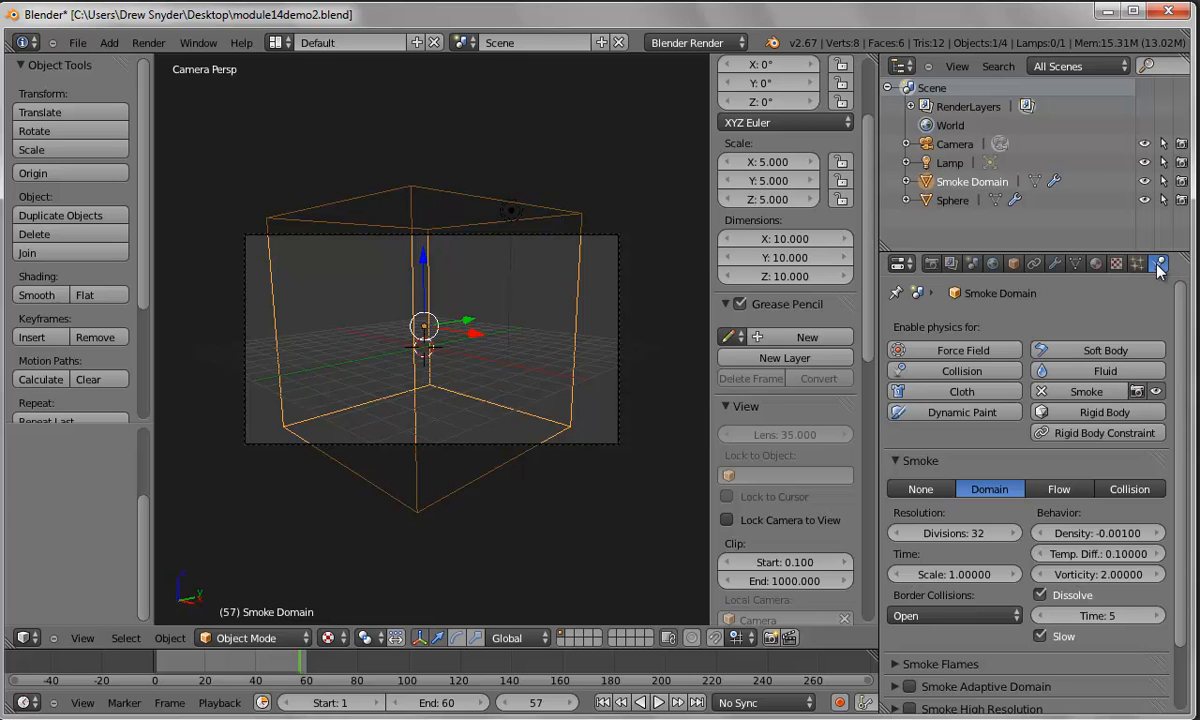
scroll(1178, 498, down, 2)
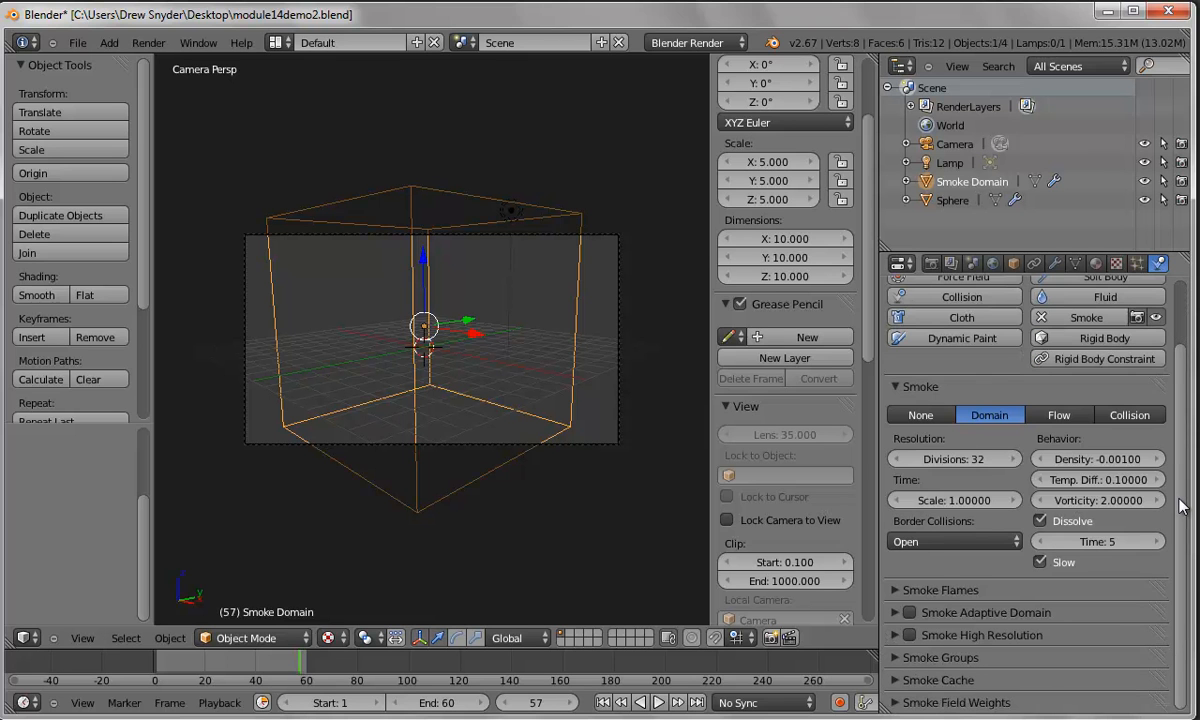
click(960, 680)
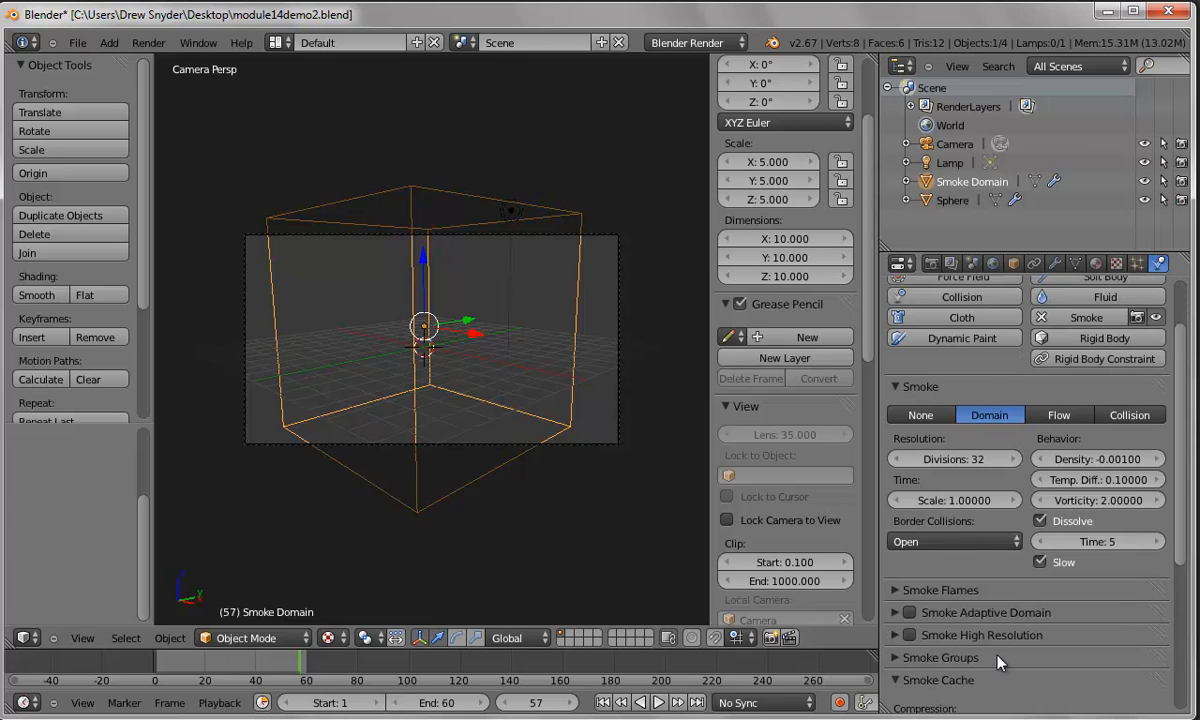
scroll(935, 614, down, 7)
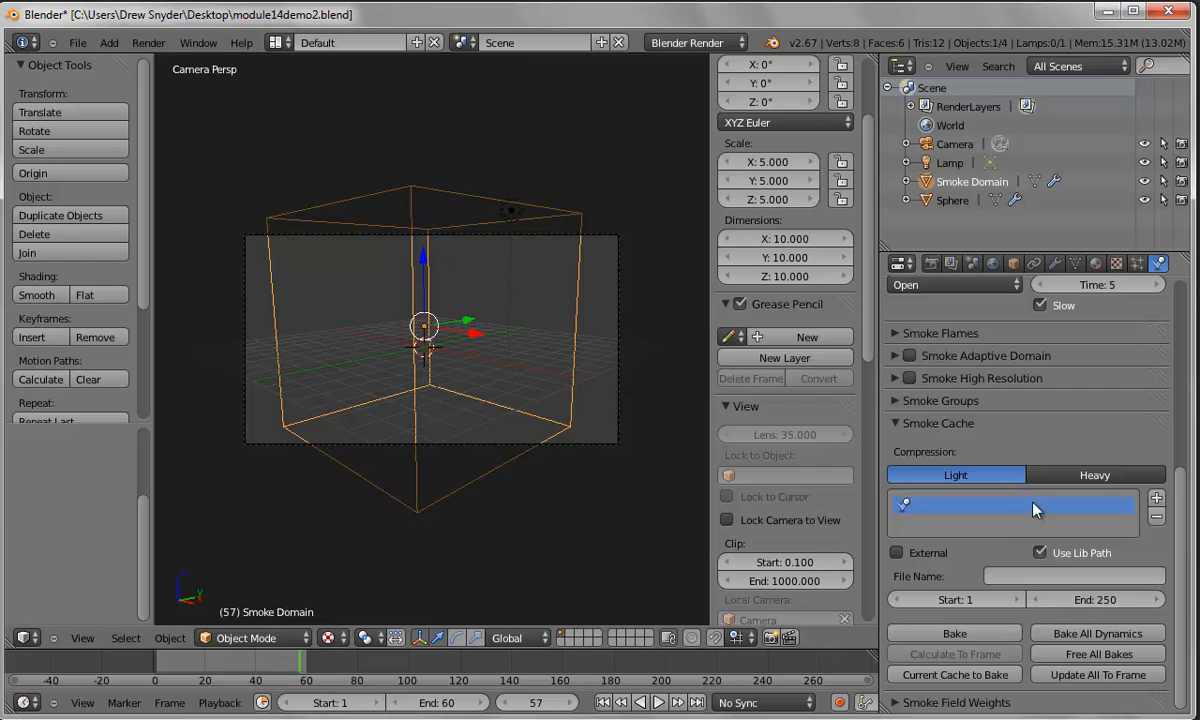
click(1095, 598)
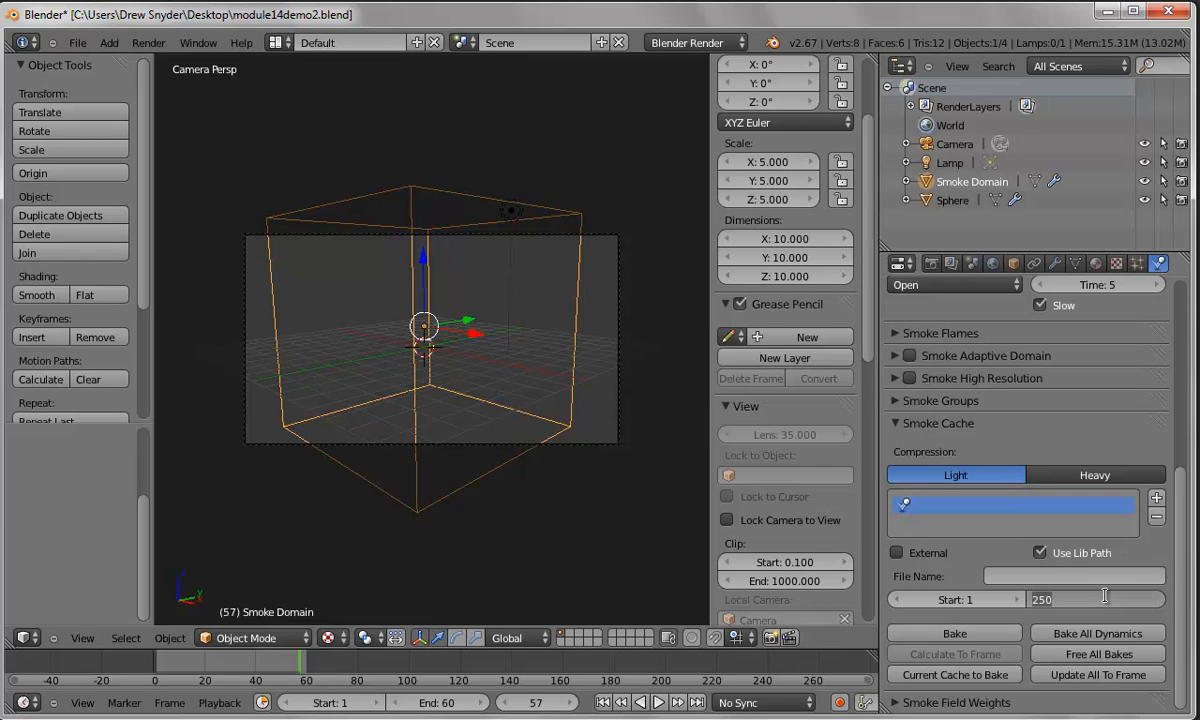
text(60)
key(Return)
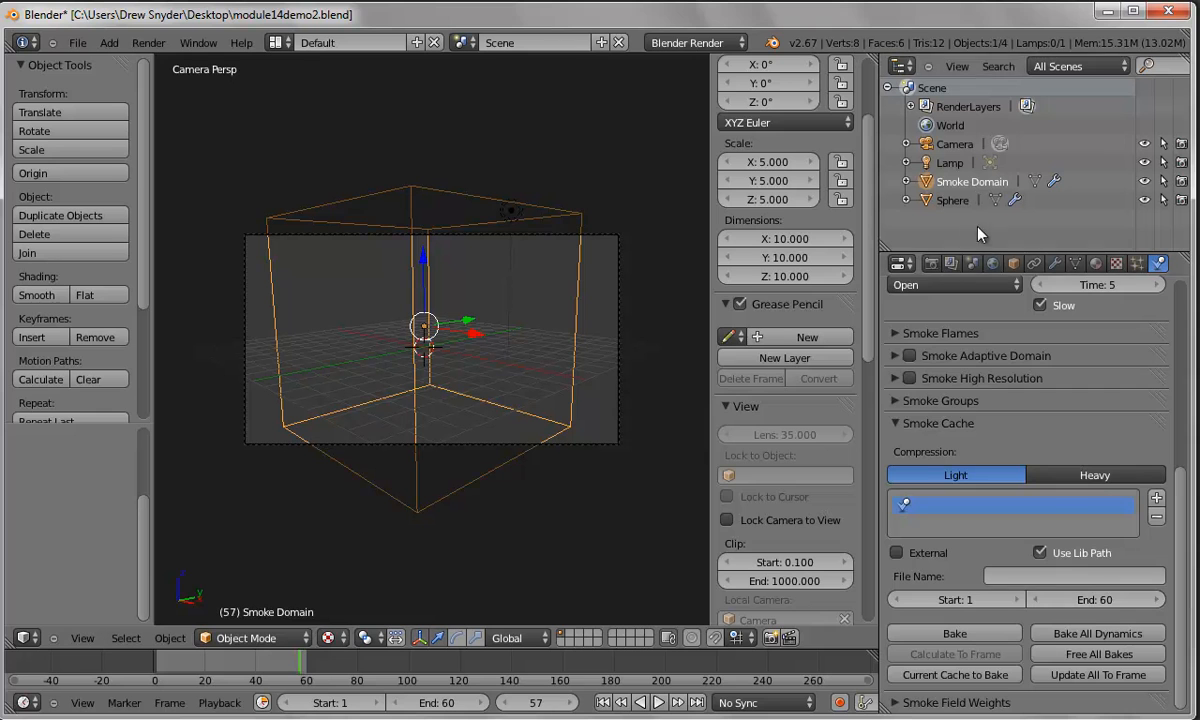
Set the render frame rate to a custom 15 fps.
click(931, 263)
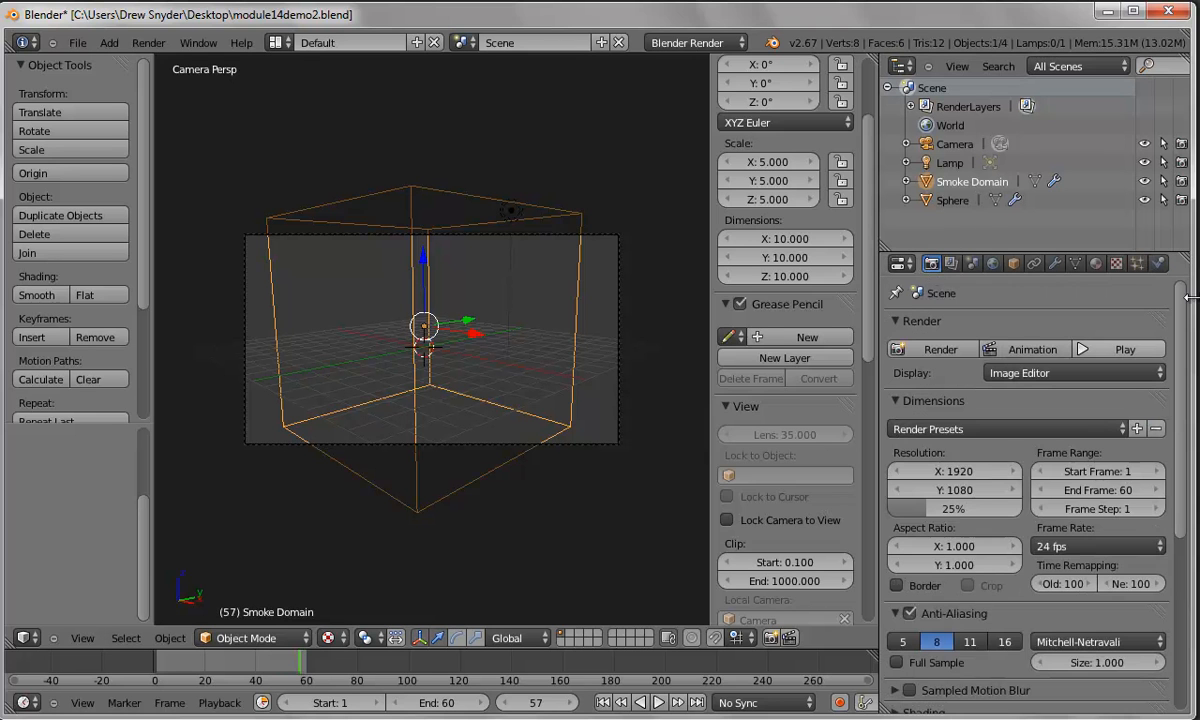
drag(1183, 333, 1190, 470)
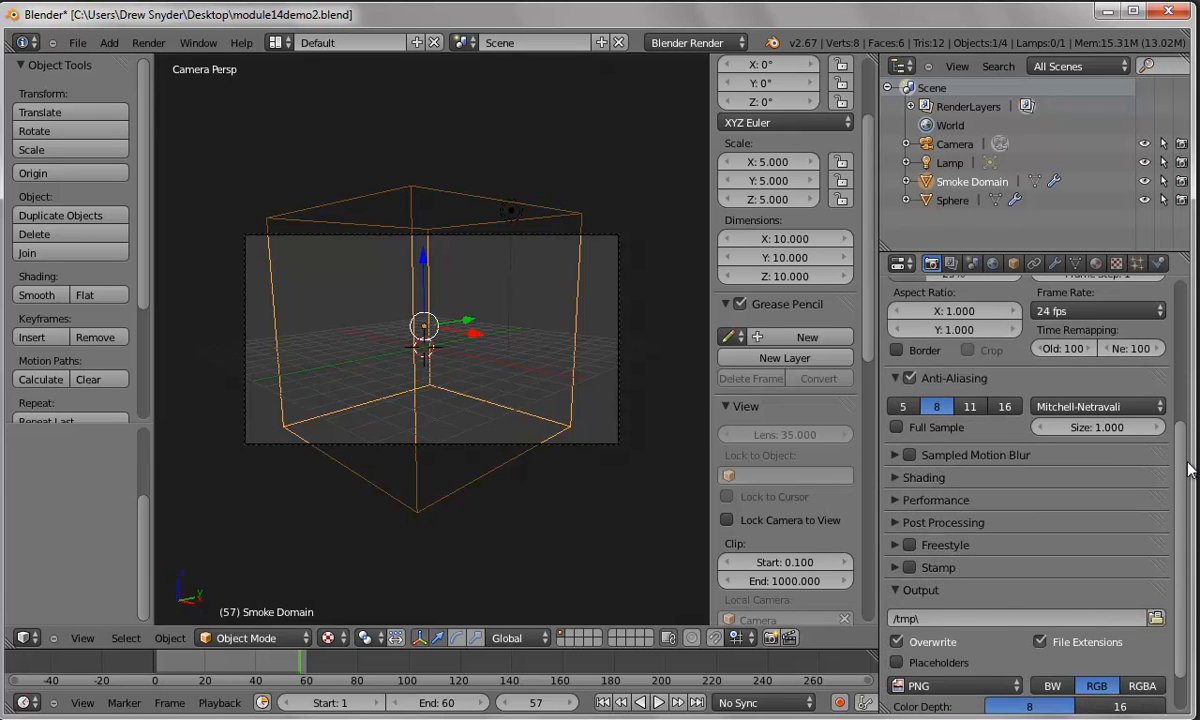
scroll(1117, 440, up, 2)
click(1120, 363)
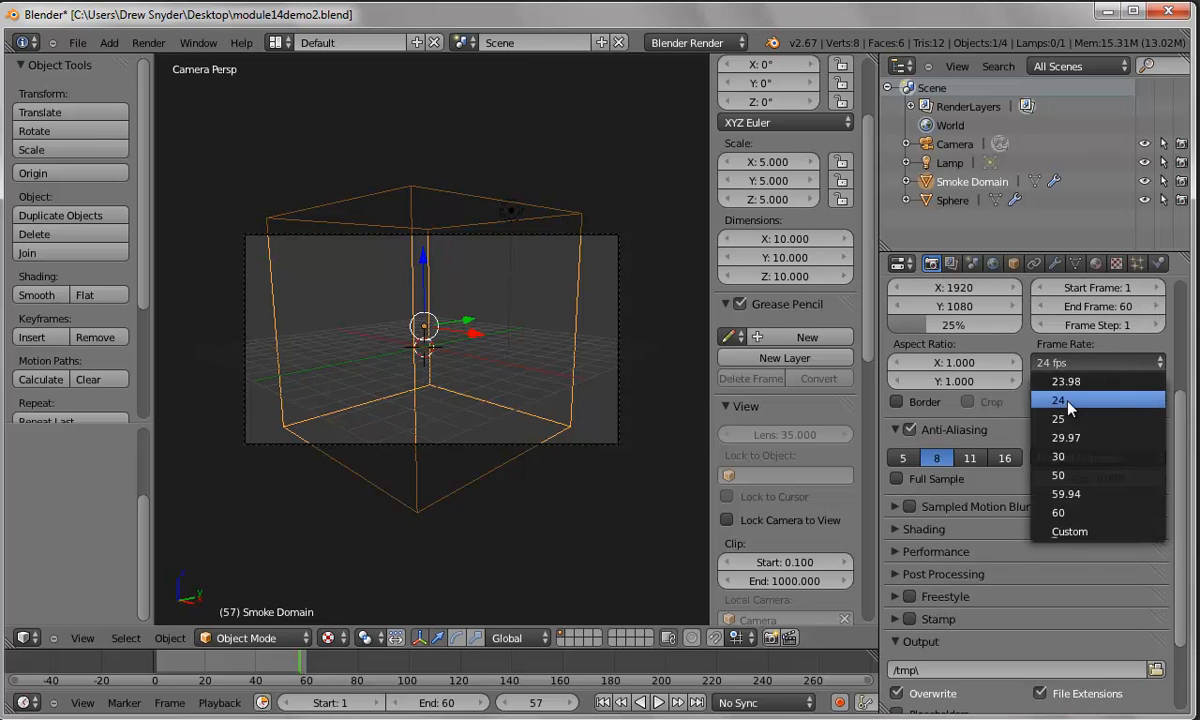
click(1095, 531)
click(1117, 381)
text(15)
key(Return)
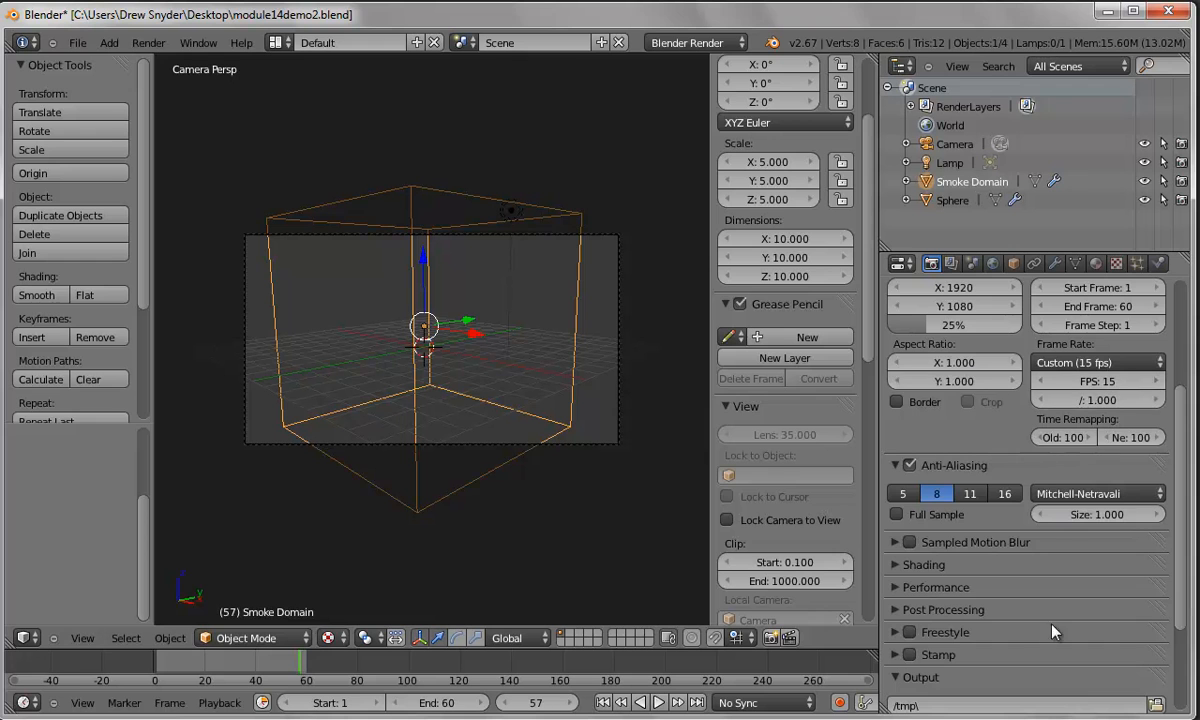
Set the render output path to the Desktop folder with the file name module2.
scroll(990, 590, down, 5)
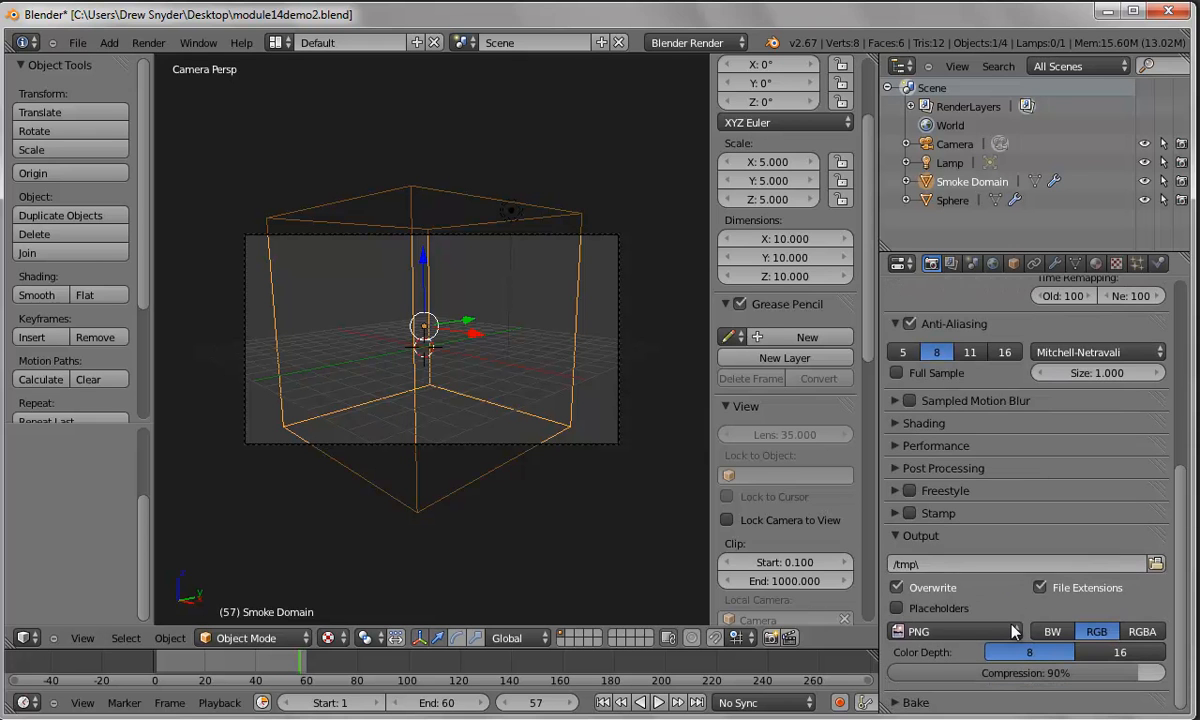
click(1153, 563)
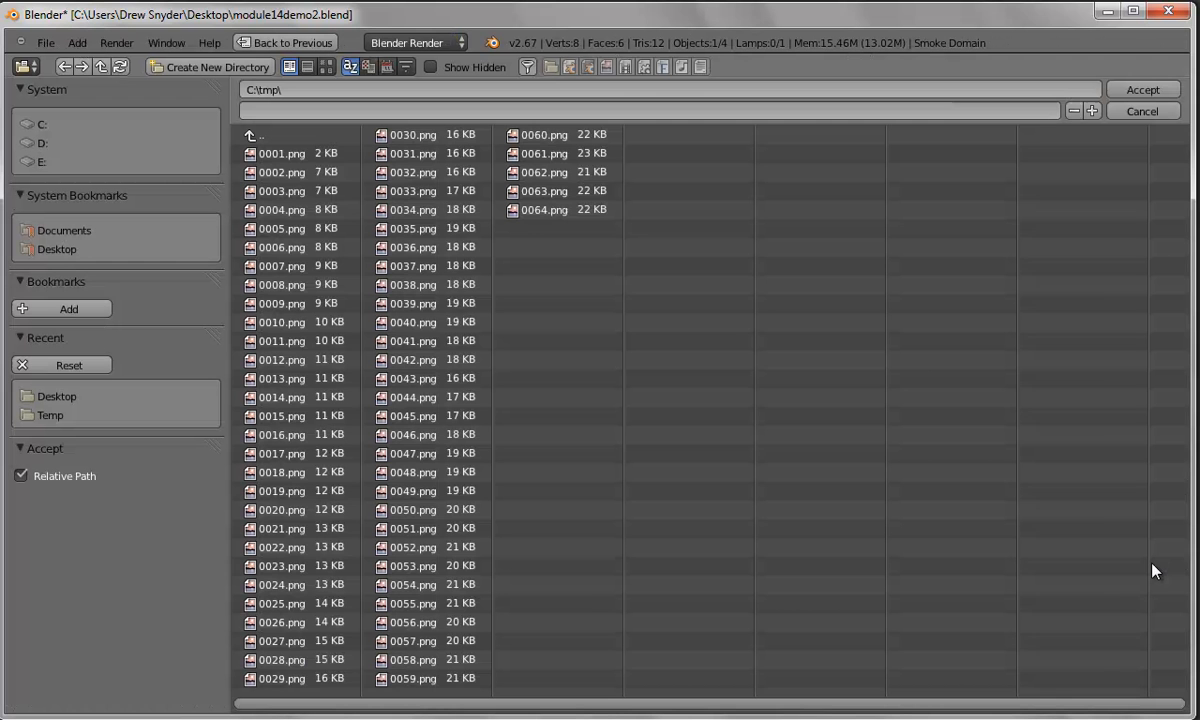
click(62, 397)
click(366, 108)
text(module2)
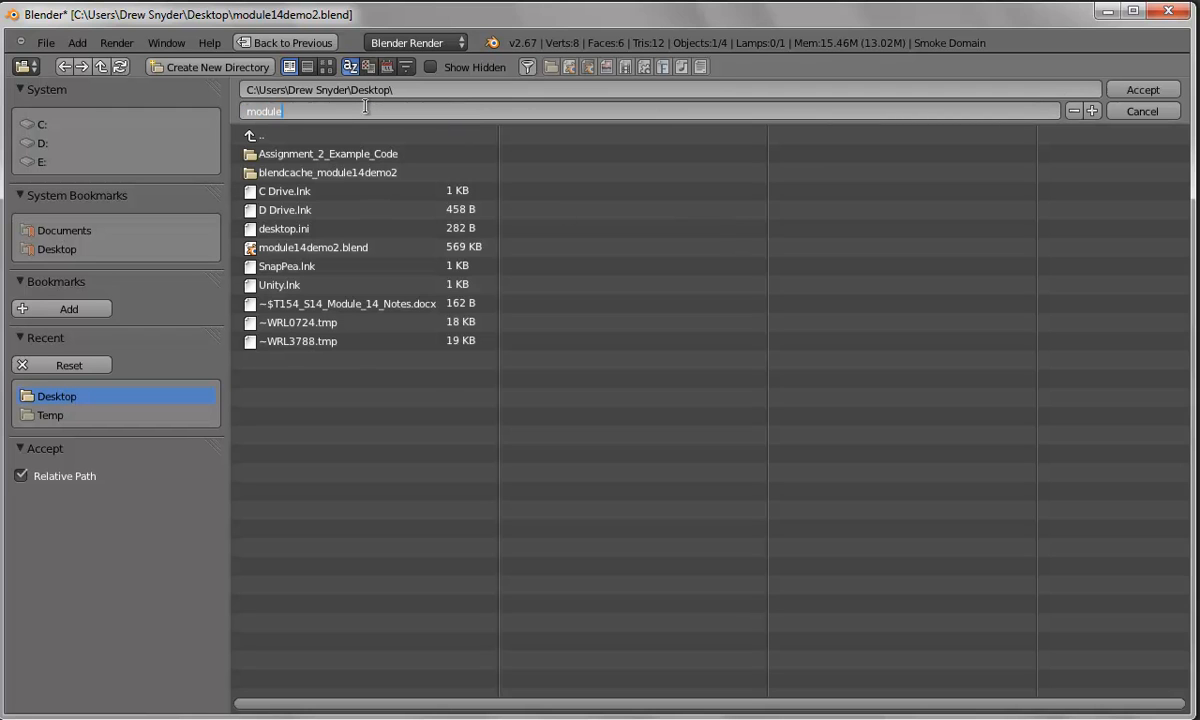
key(Return)
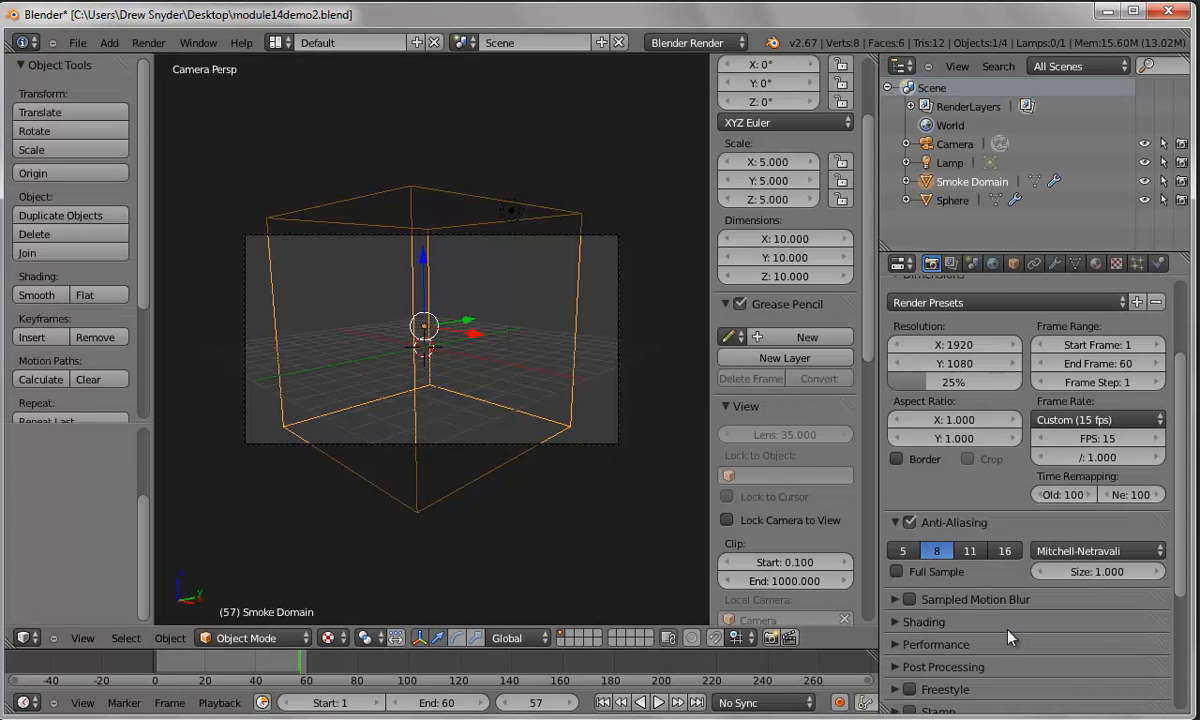
Set the output file format to H.264 and its encoding container format to Quicktime.
scroll(1009, 637, down, 5)
click(955, 631)
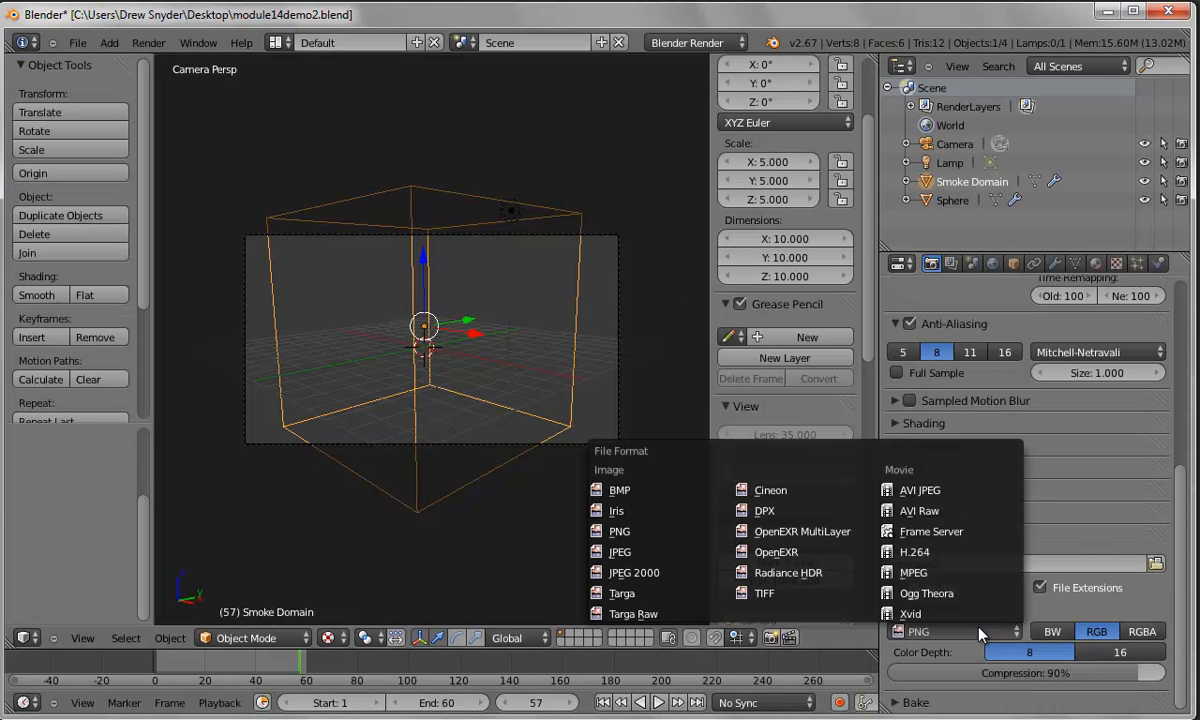
click(914, 552)
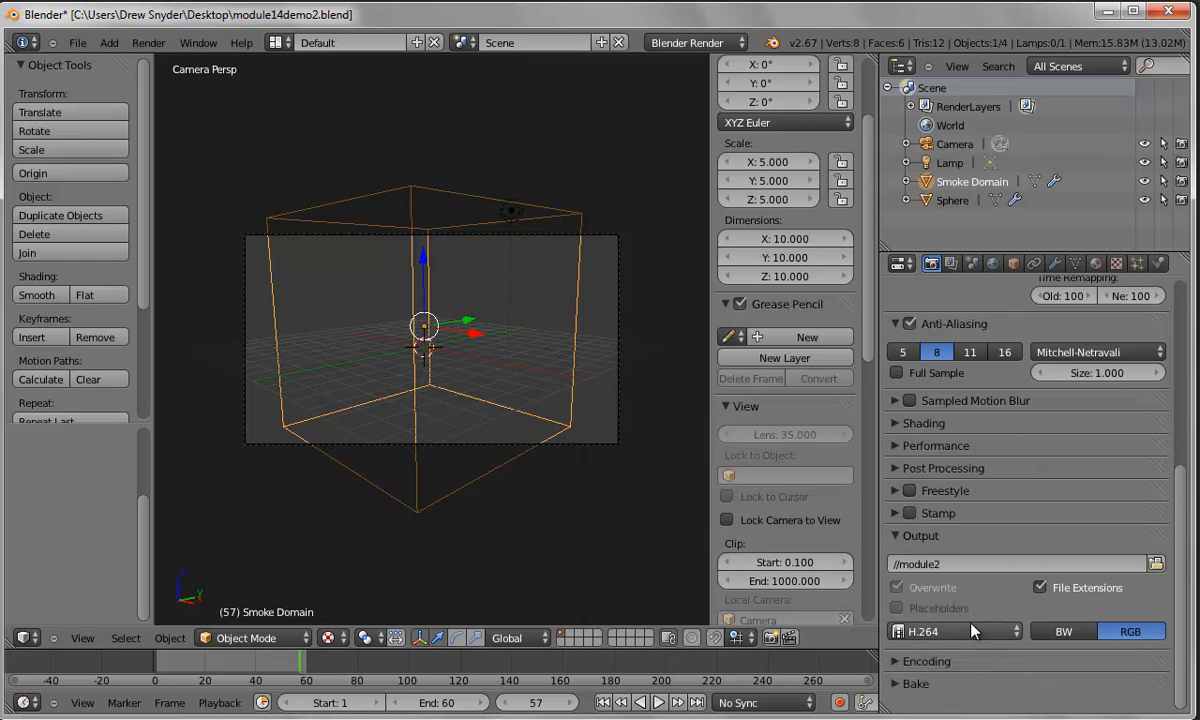
click(903, 662)
scroll(905, 650, down, 4)
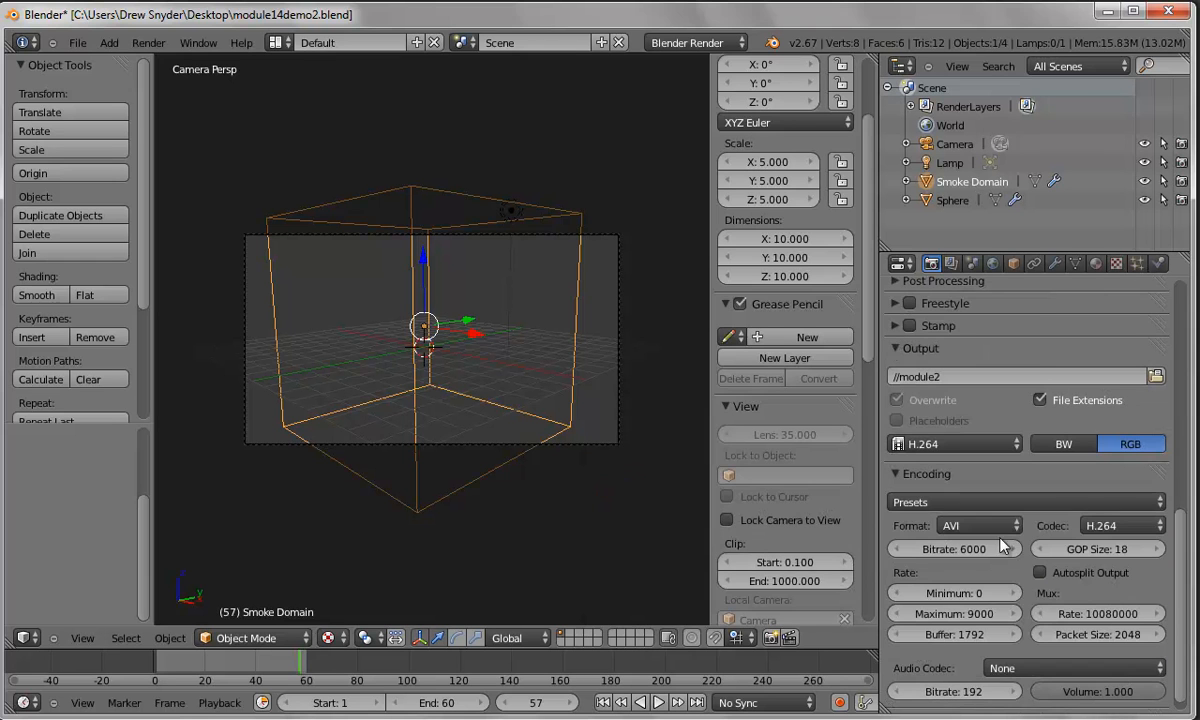
click(985, 526)
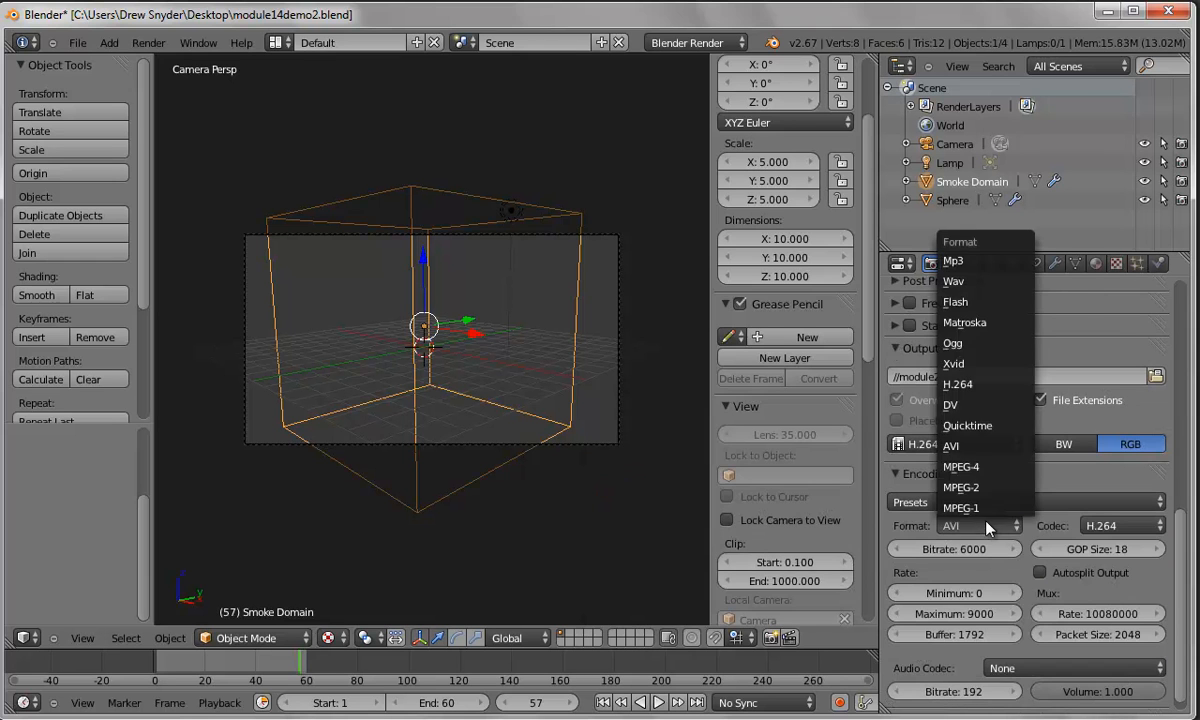
click(984, 425)
scroll(986, 560, up, 12)
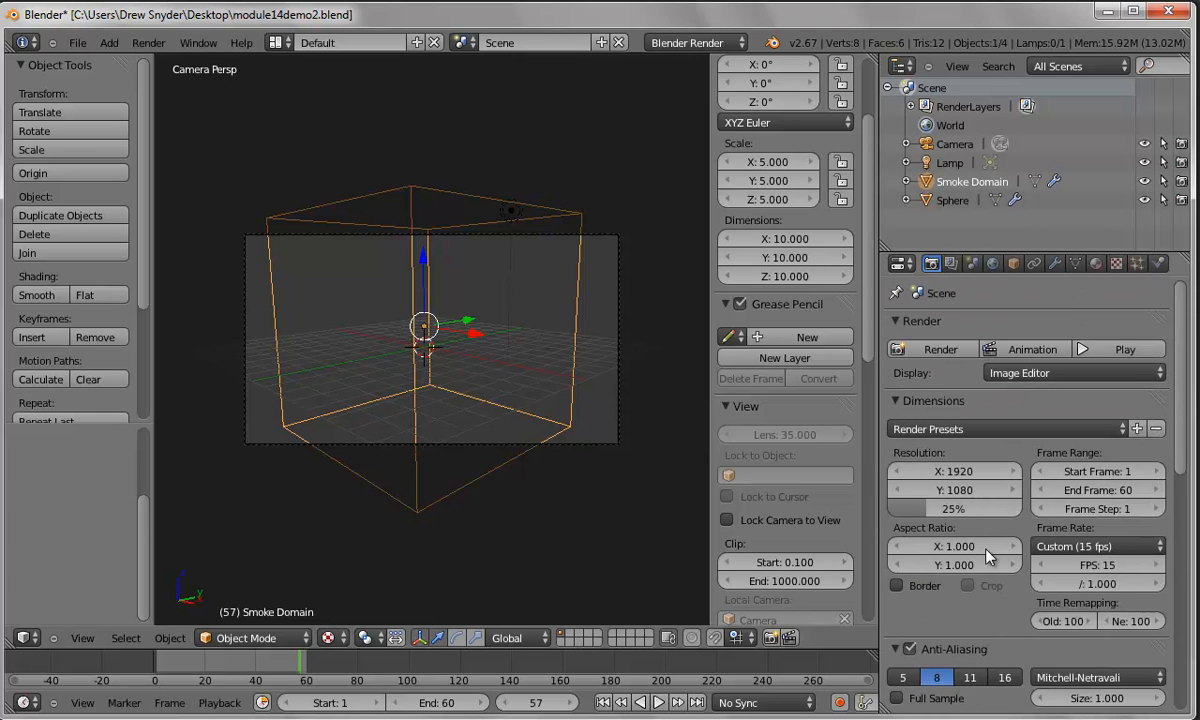
Select the lamp in the scene and change its type to Sun.
right_click(510, 212)
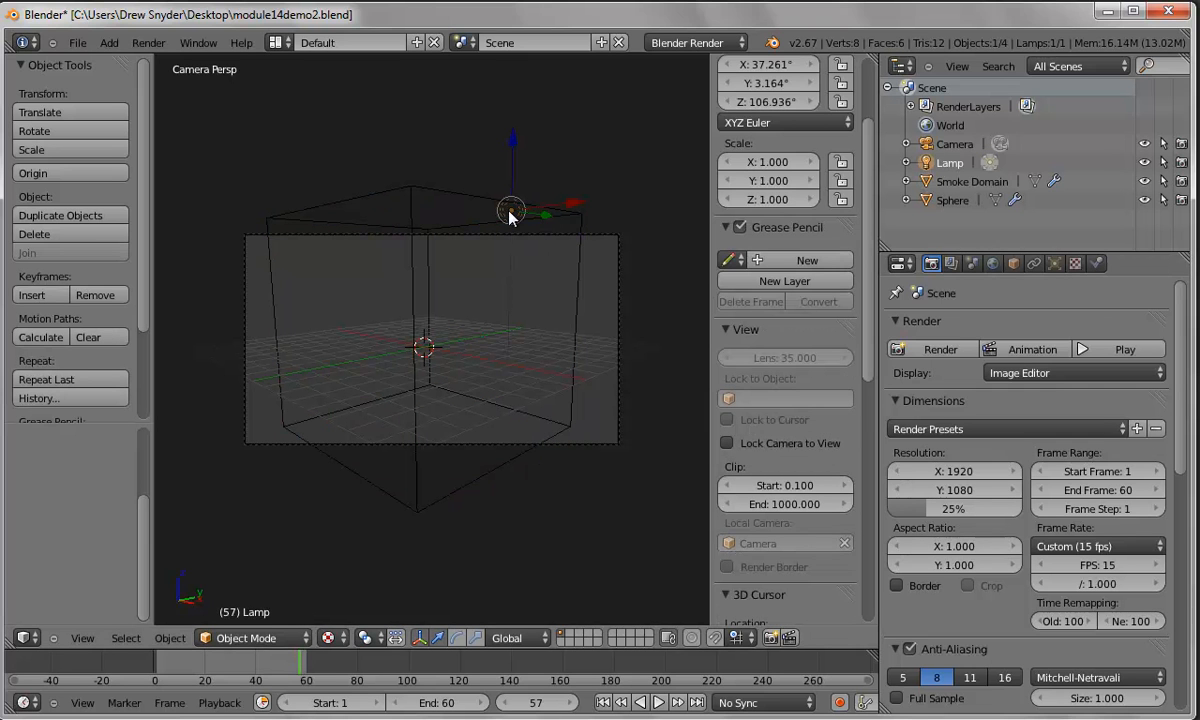
click(1054, 263)
click(968, 533)
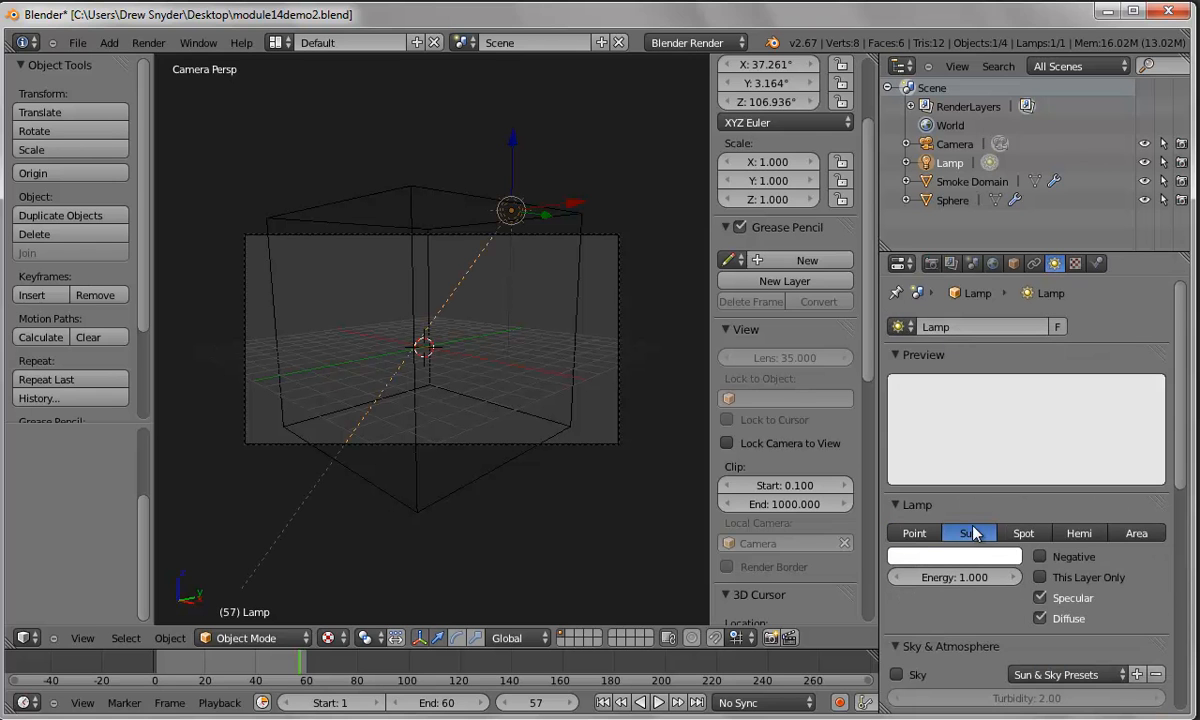
Set the sun lamp's Z rotation to -60°.
scroll(858, 175, up, 3)
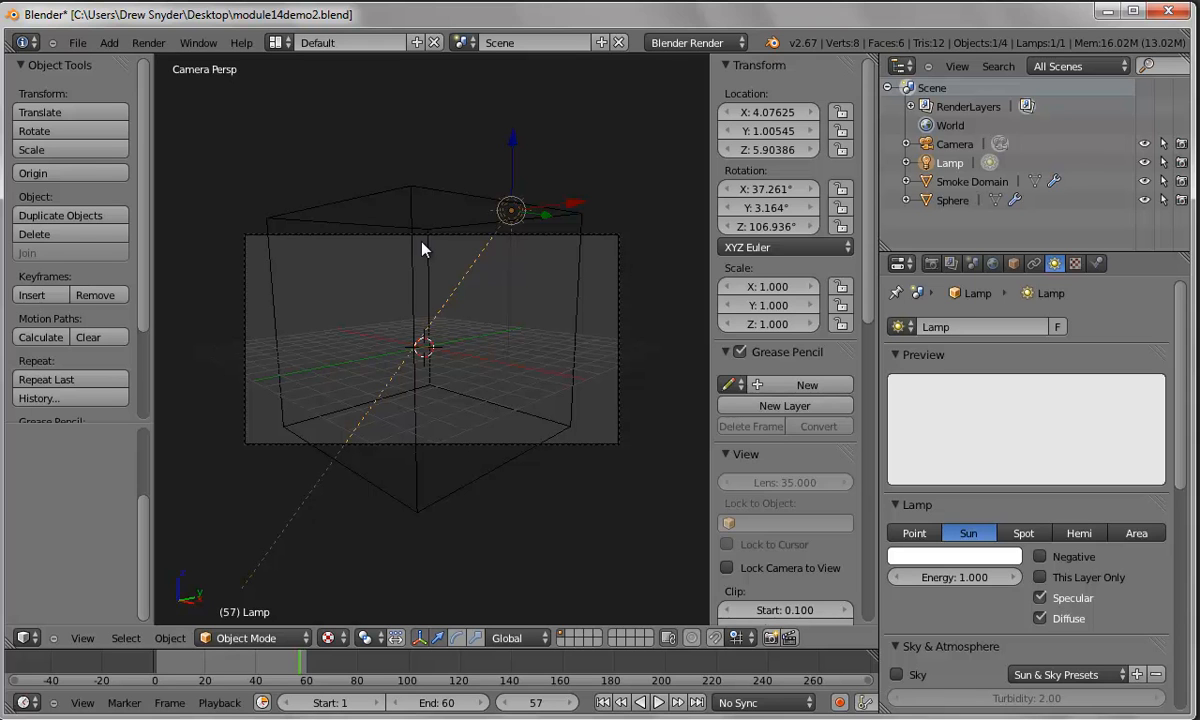
click(783, 227)
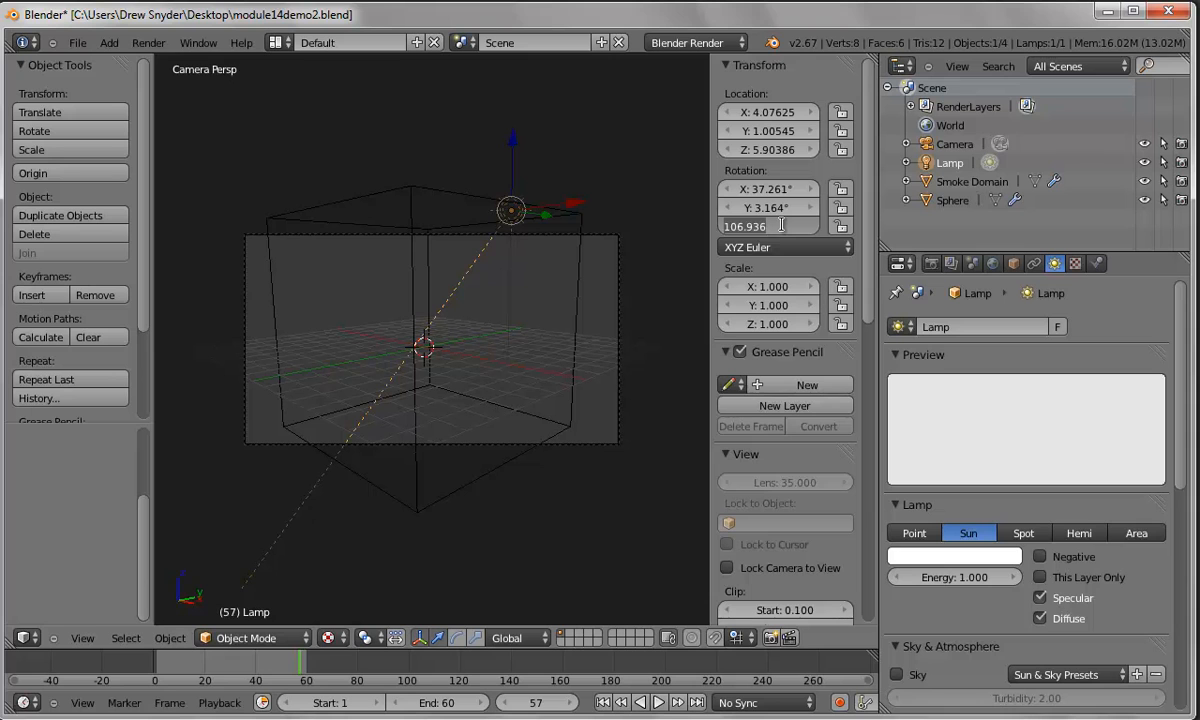
key(BackSpace)
text(-60)
key(Return)
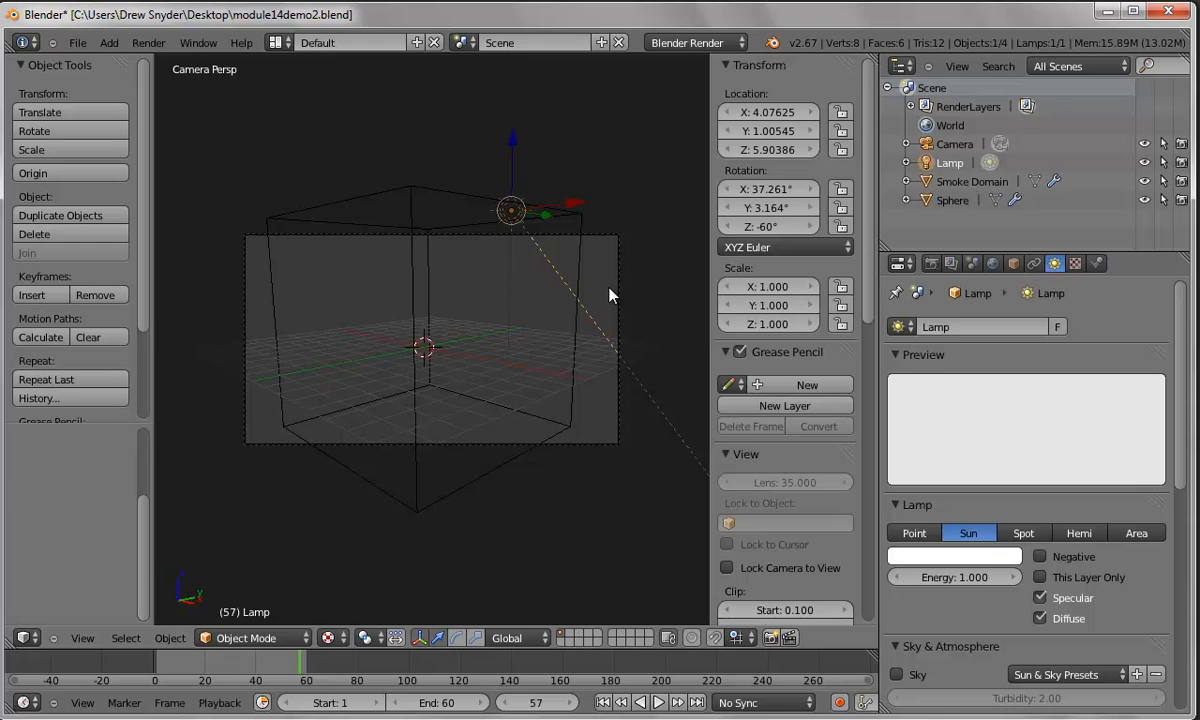
Save the scene to its existing blend file and bring up the rendering commands.
click(77, 45)
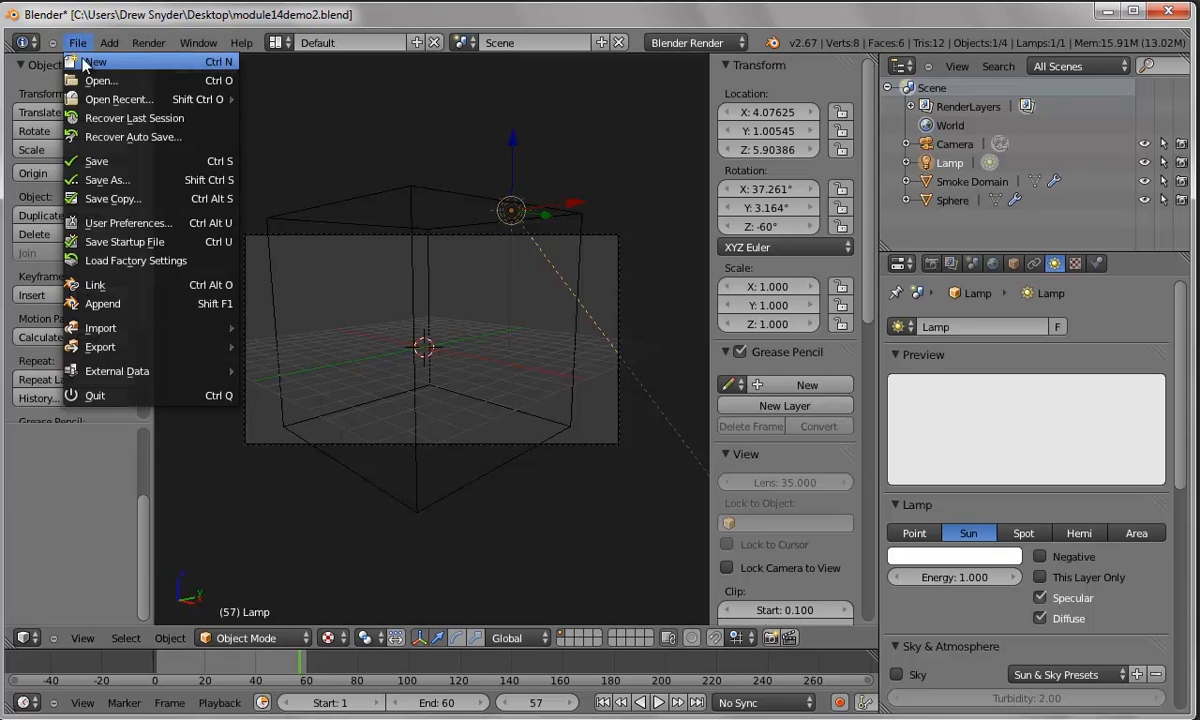
click(78, 44)
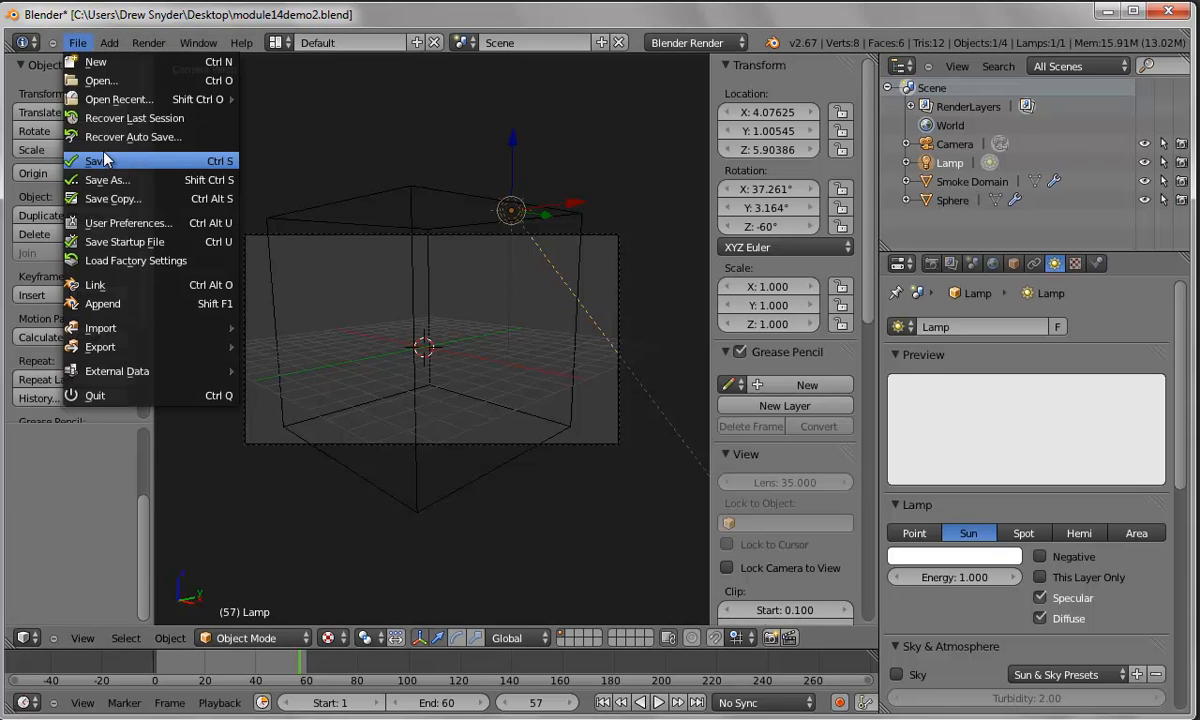
click(96, 157)
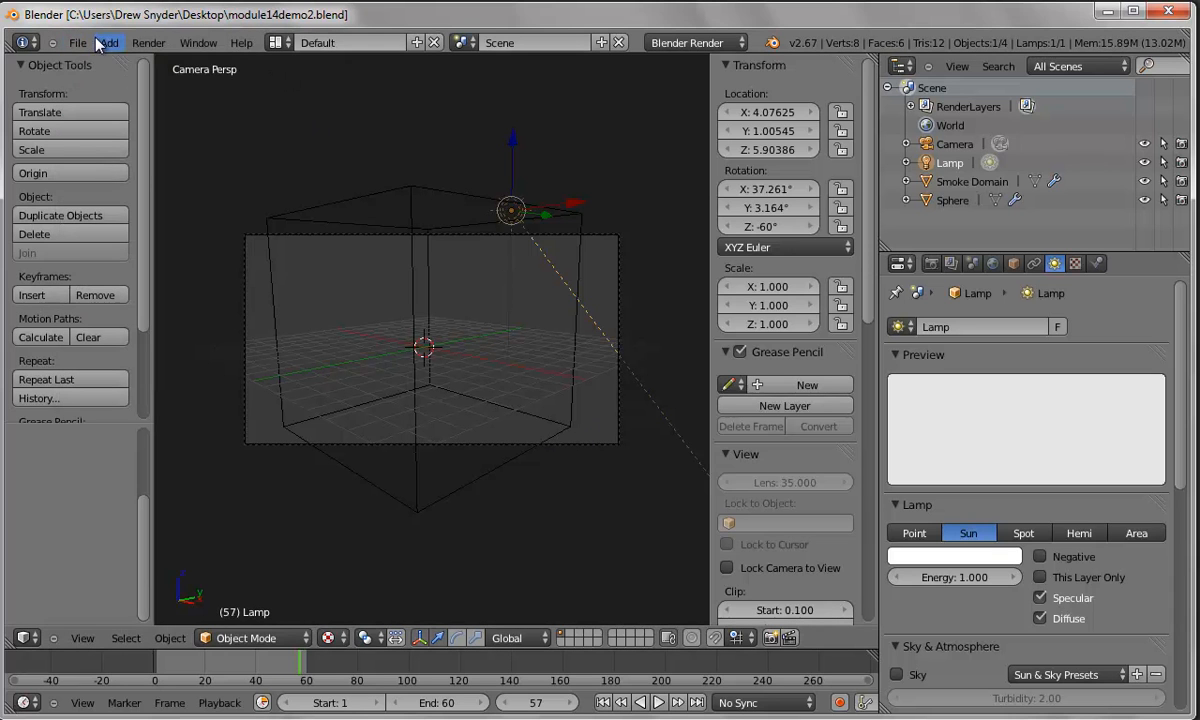
click(147, 44)
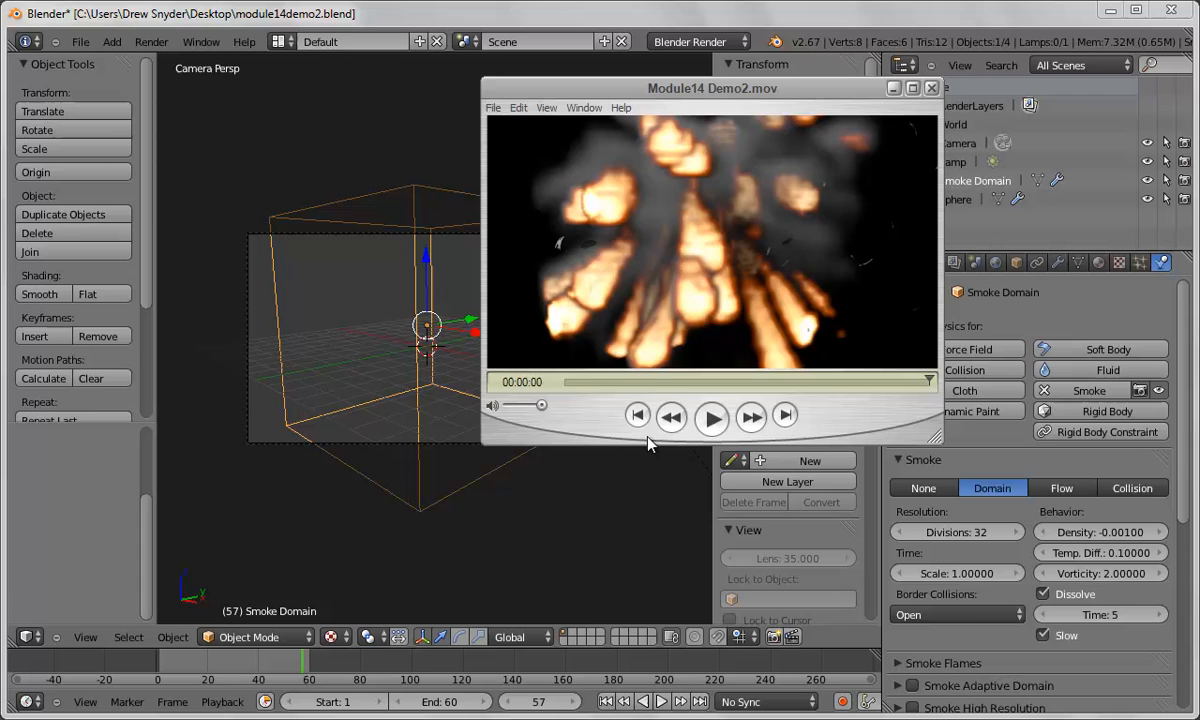
Play the rendered movie Module14 Demo2.mov twice from its first frame and close the player.
click(637, 415)
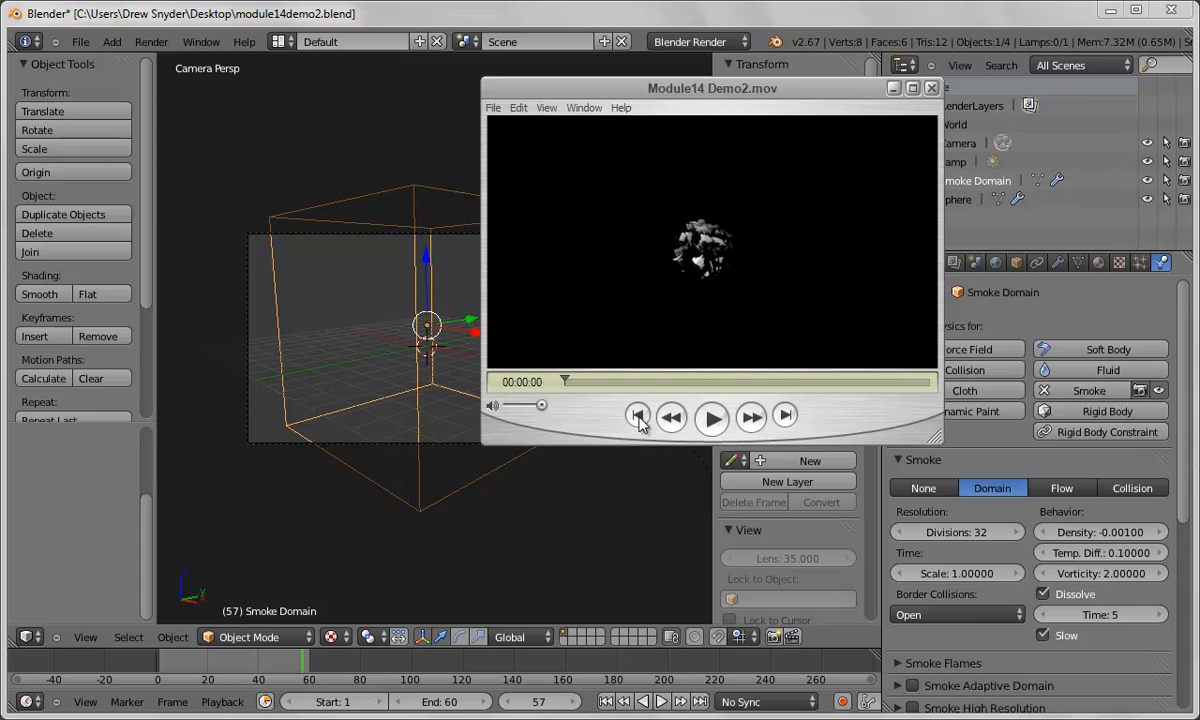
click(713, 419)
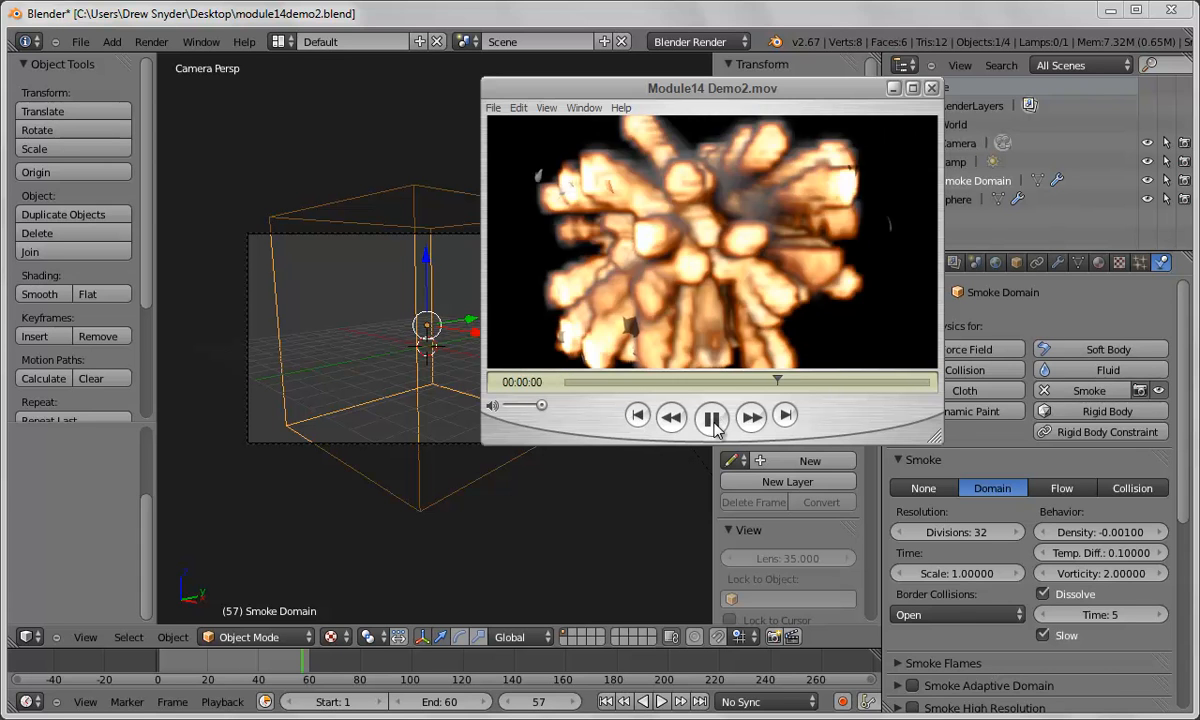
click(637, 415)
click(713, 419)
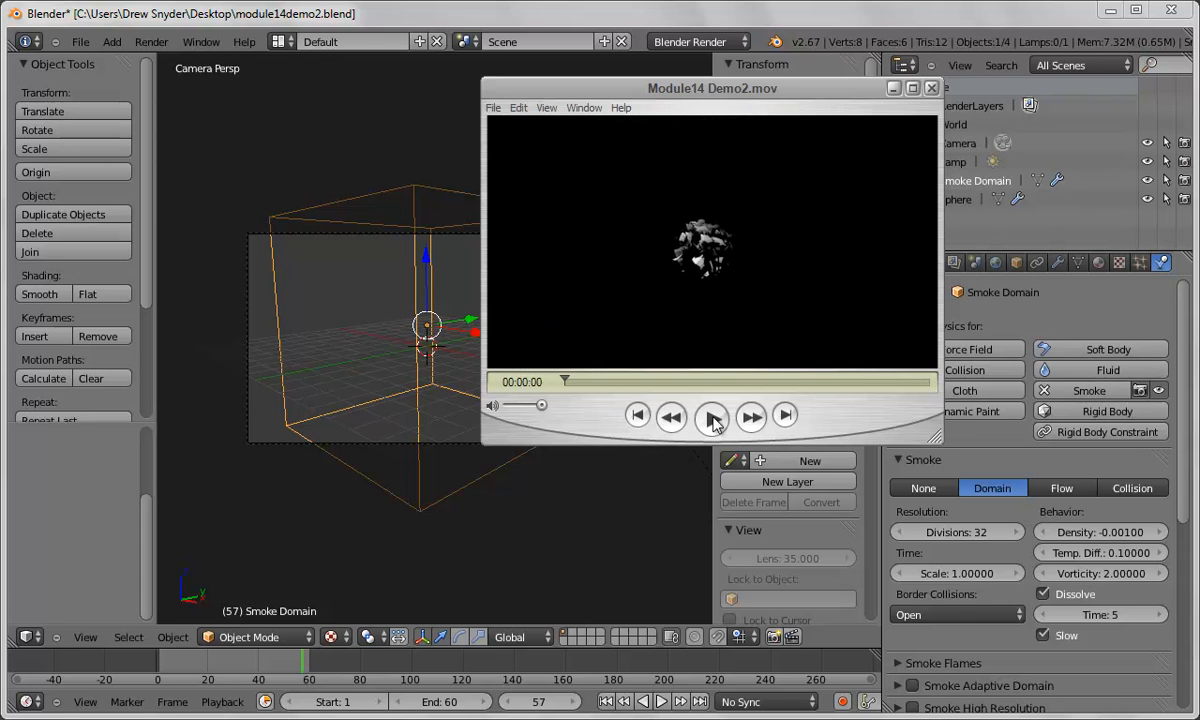
click(931, 88)
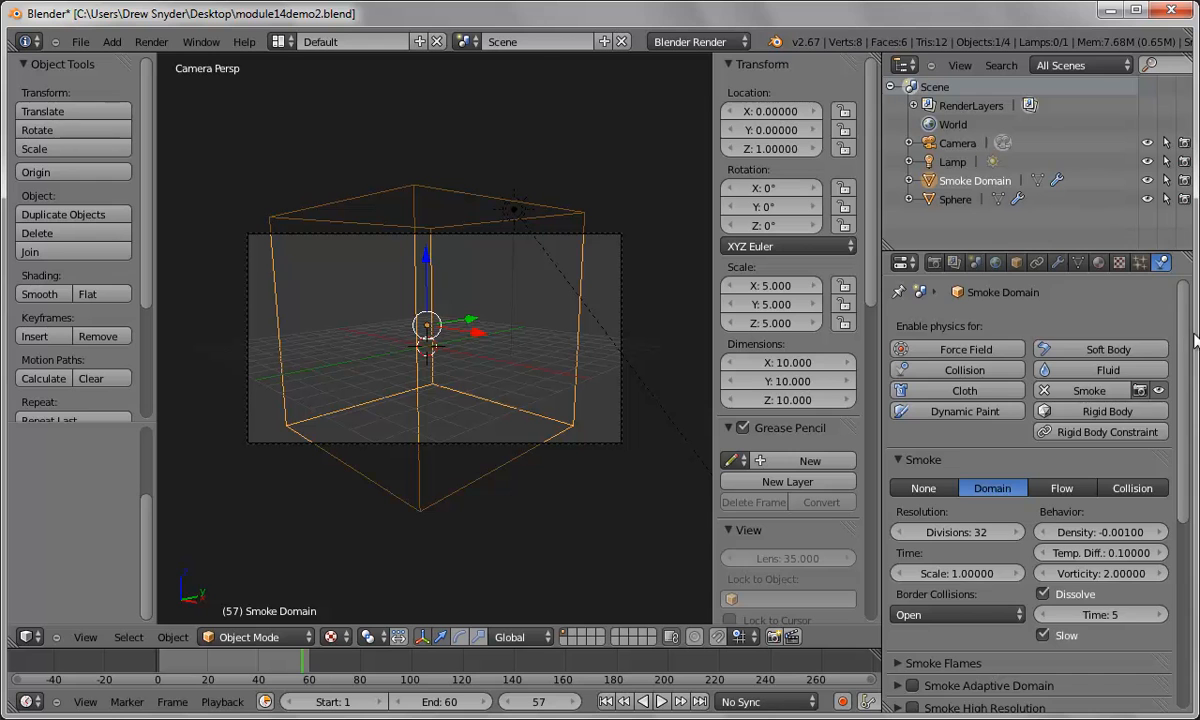
Enable the External option in the smoke domain's cache settings and disable it again.
scroll(1110, 325, down, 5)
scroll(1172, 462, down, 3)
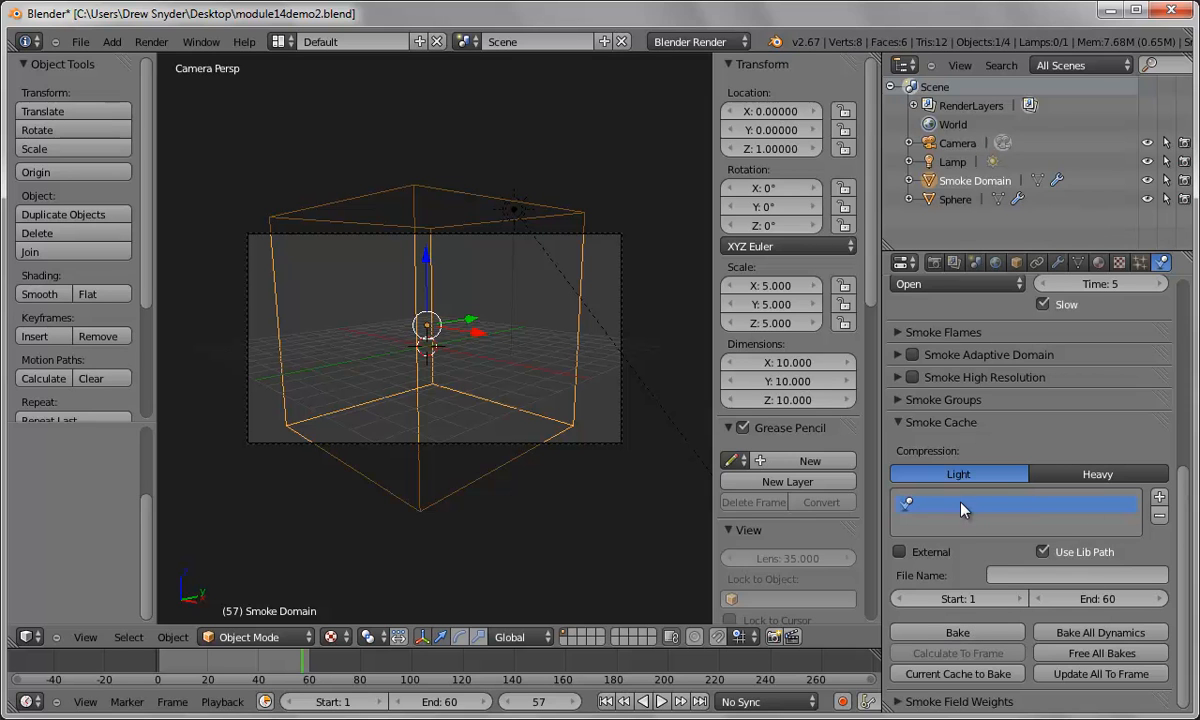
click(899, 551)
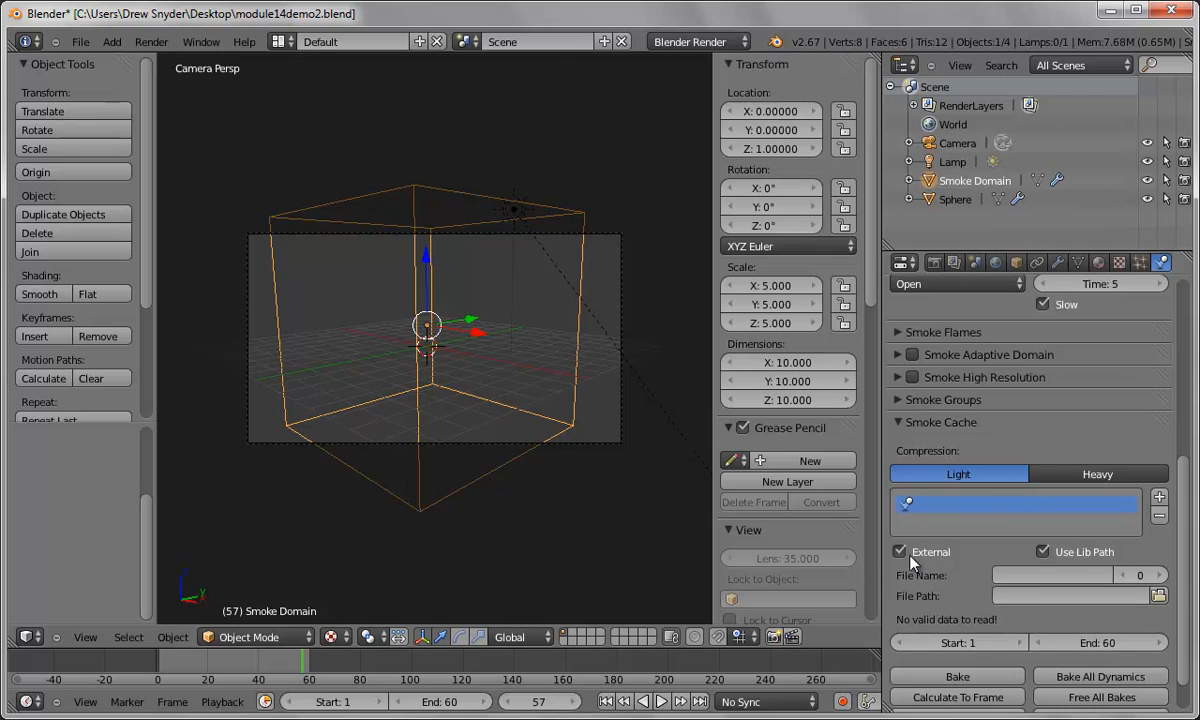
click(899, 553)
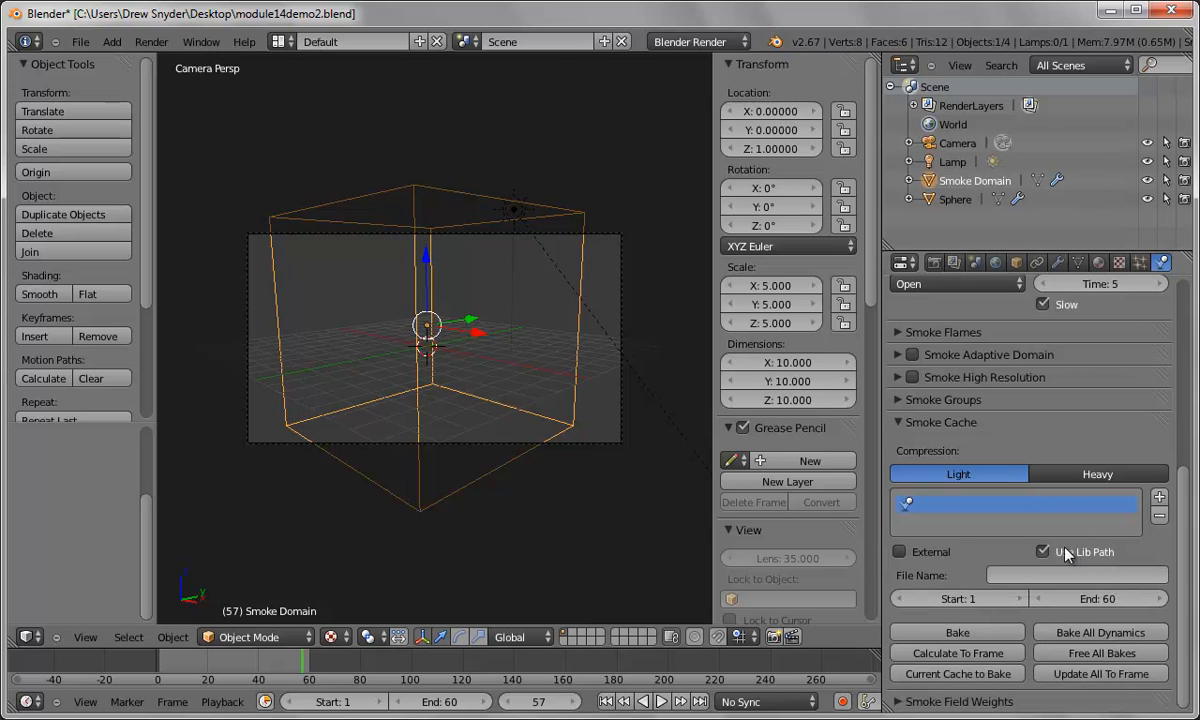